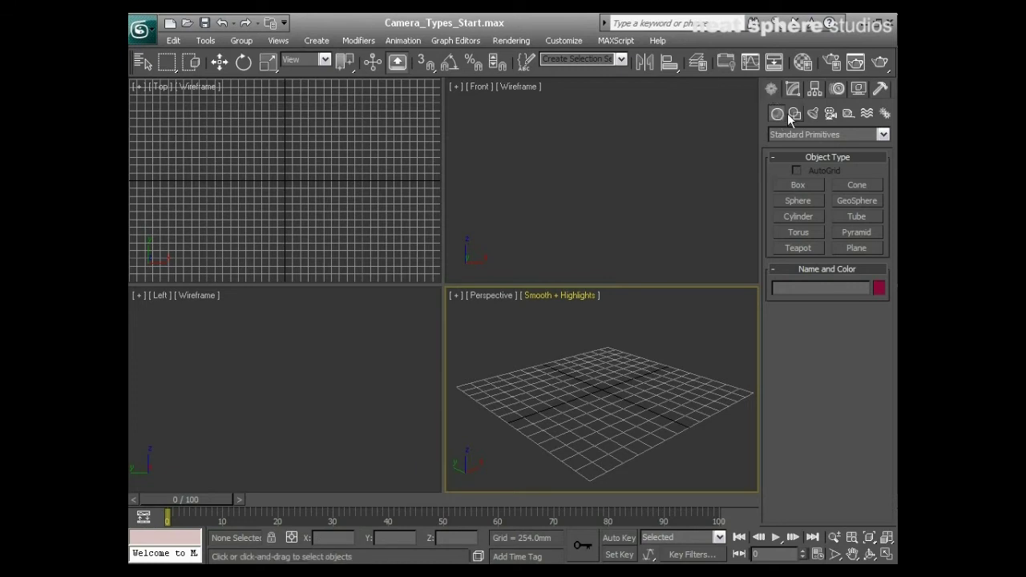
Step: Create a standard Free camera in the upper part of the Front viewport
{"action": "left_click", "coordinate": [830, 114]}
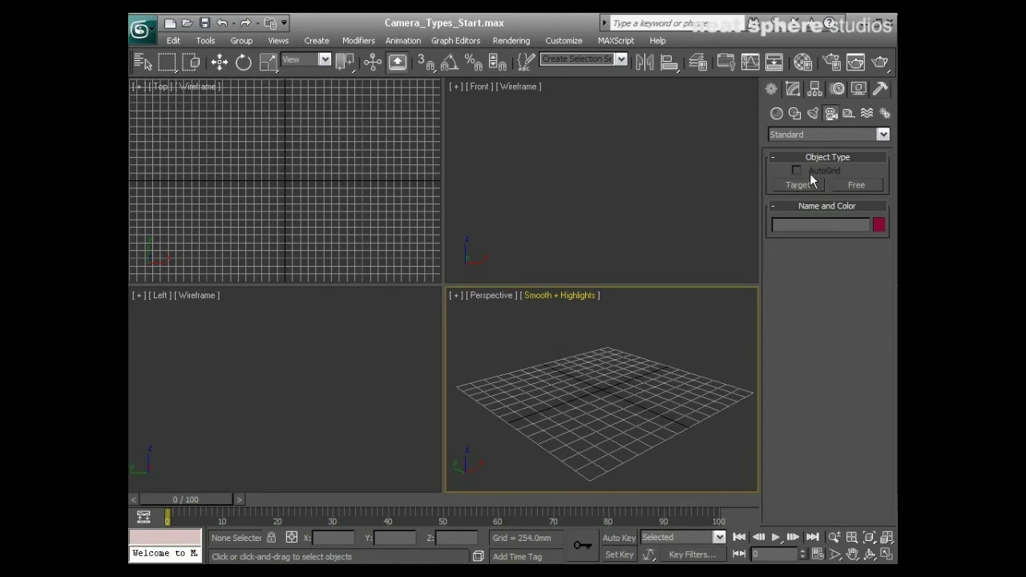
{"action": "left_click", "coordinate": [820, 133]}
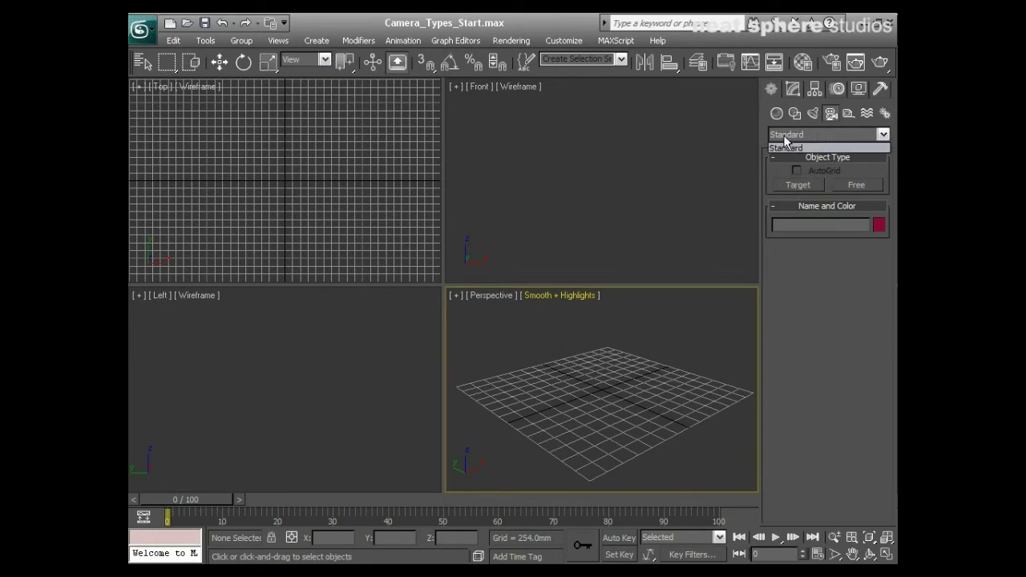
{"action": "left_click", "coordinate": [785, 135]}
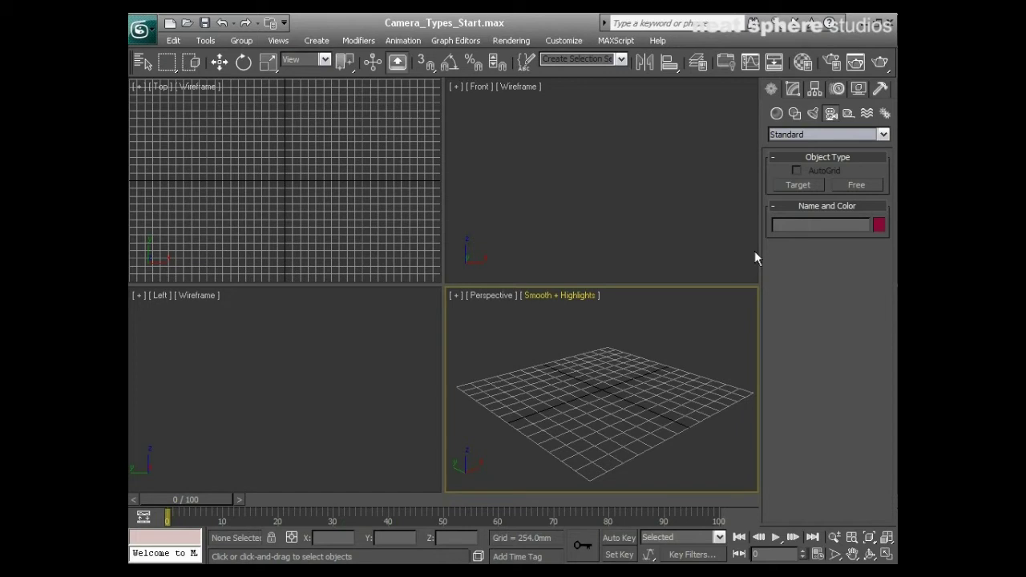
{"action": "left_click", "coordinate": [857, 185]}
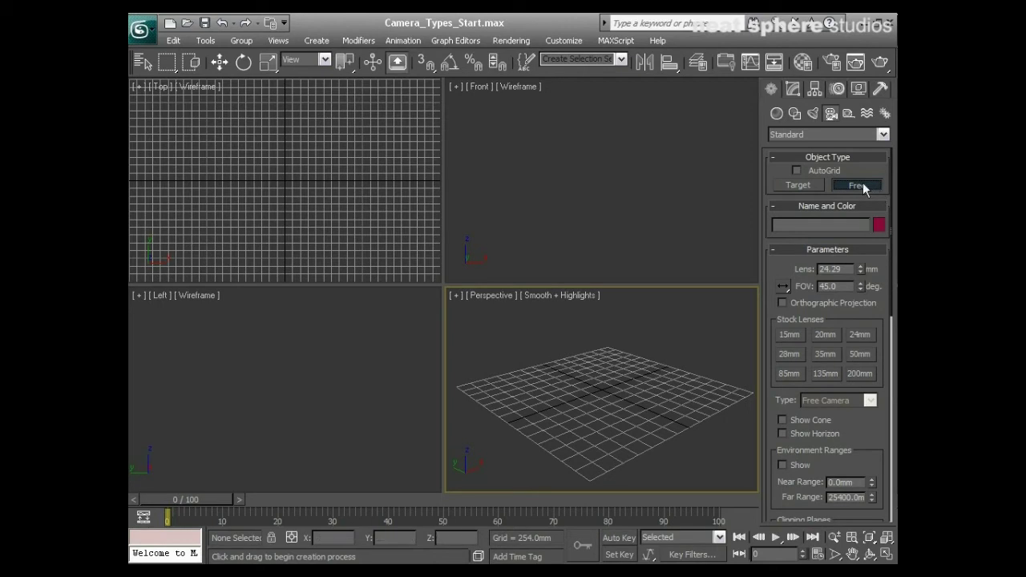
{"action": "left_click", "coordinate": [652, 127]}
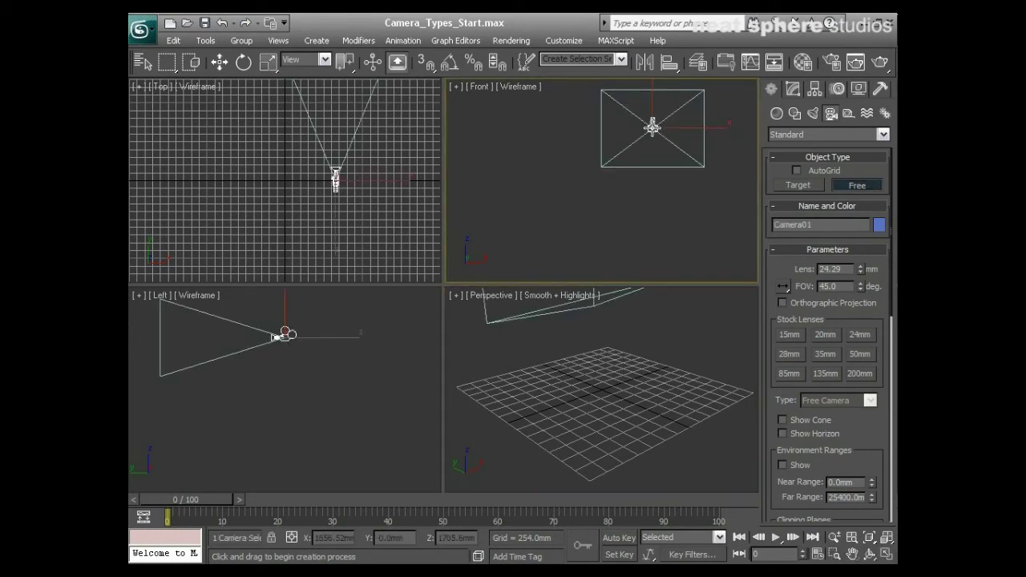
{"action": "middle_click_drag", "start_coordinate": [650, 361], "coordinate": [661, 427]}
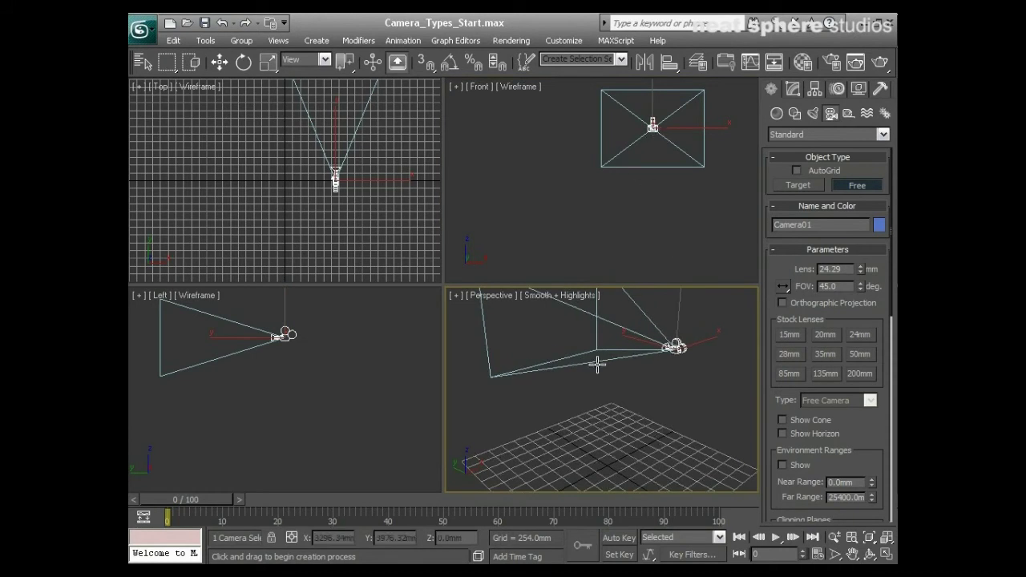
Step: Add a second Free camera in the Left viewport and a third near the grid's center in the Perspective viewport
{"action": "left_click", "coordinate": [351, 337]}
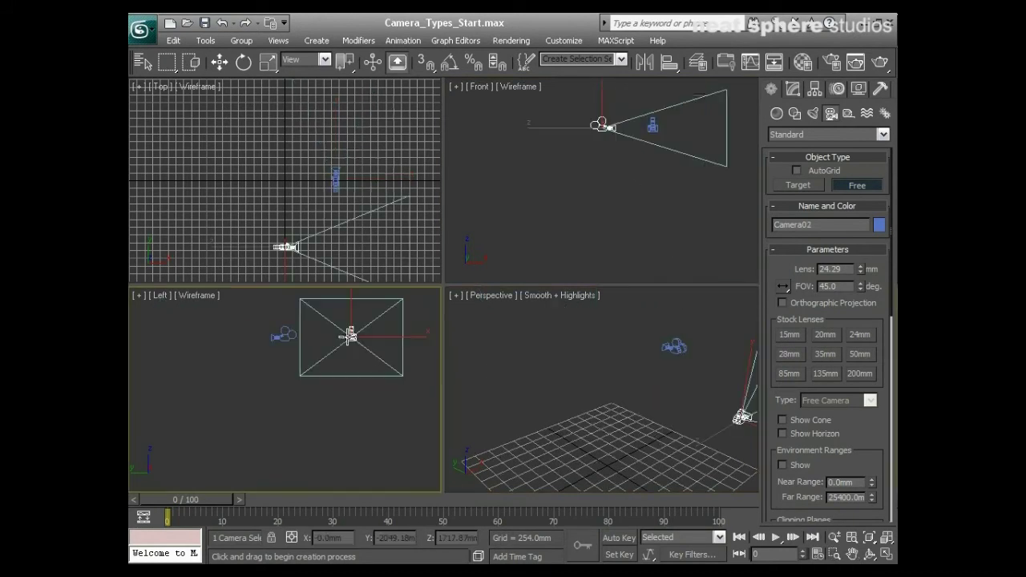
{"action": "scroll", "coordinate": [561, 461], "scroll_direction": "up", "scroll_amount": 5}
{"action": "middle_click_drag", "start_coordinate": [543, 470], "coordinate": [612, 435]}
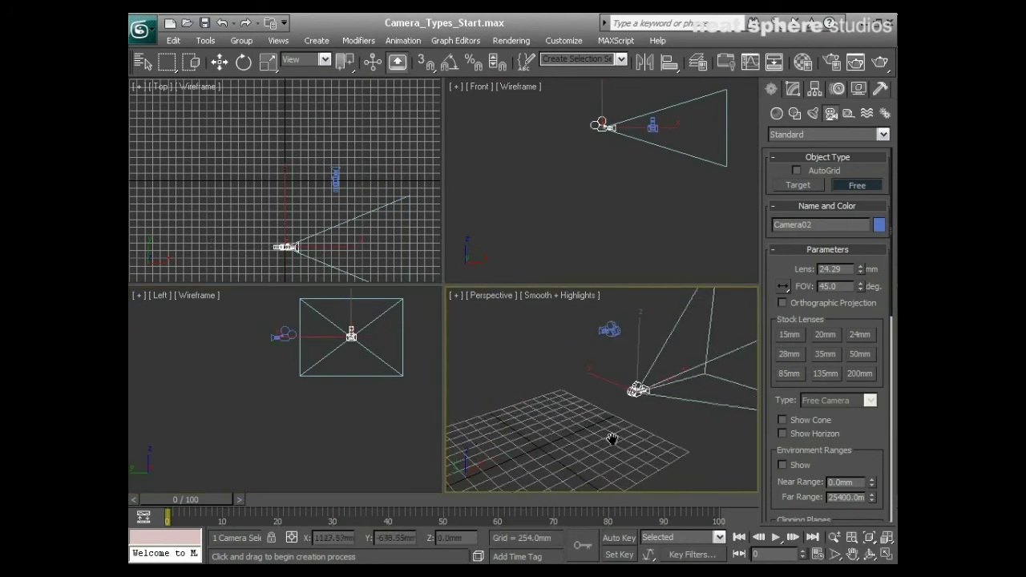
{"action": "left_click", "coordinate": [539, 446]}
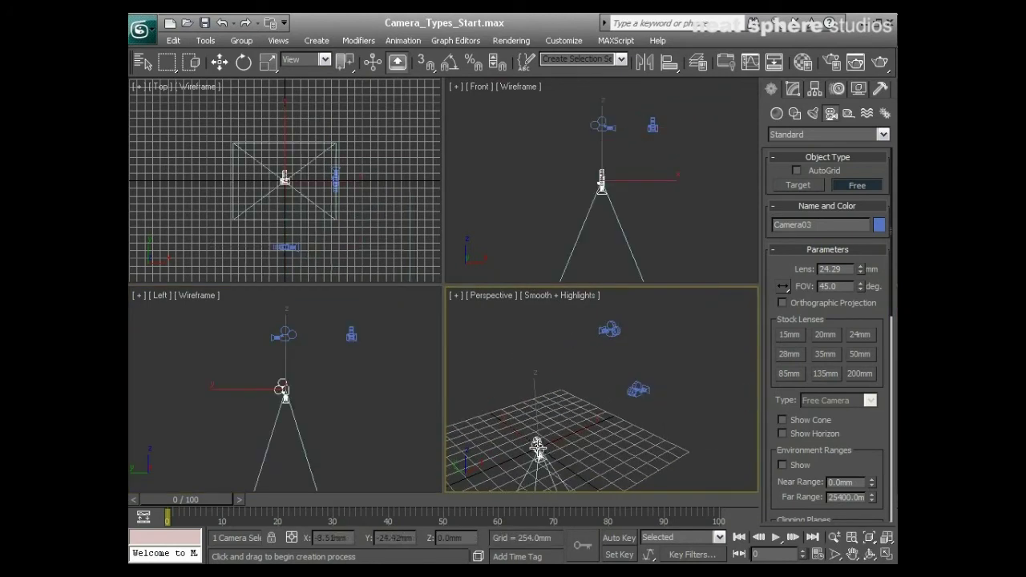
{"action": "key", "text": "alt+z"}
{"action": "left_click_drag", "start_coordinate": [560, 384], "coordinate": [619, 387]}
{"action": "right_click", "coordinate": [619, 387]}
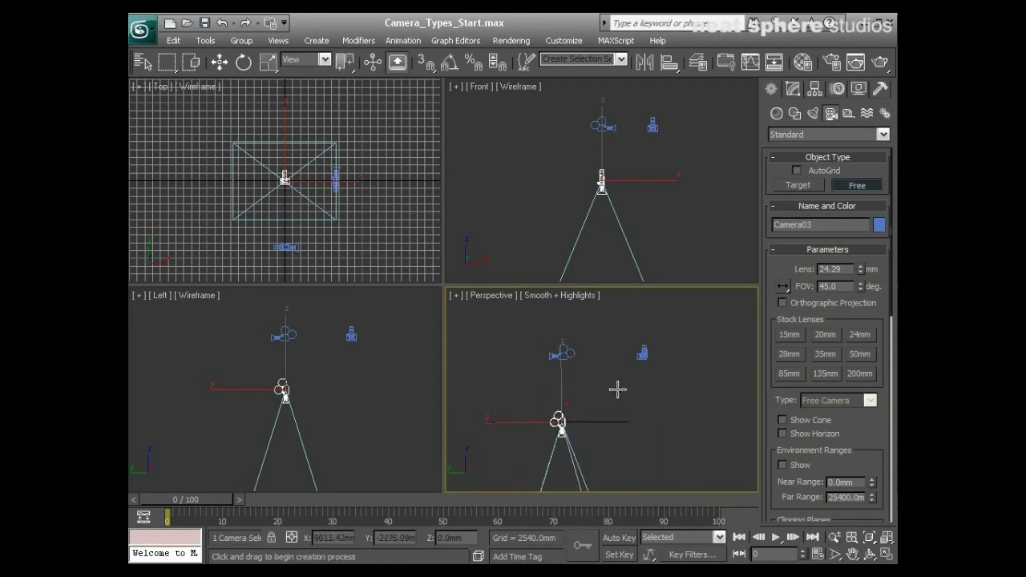
{"action": "right_click", "coordinate": [617, 390]}
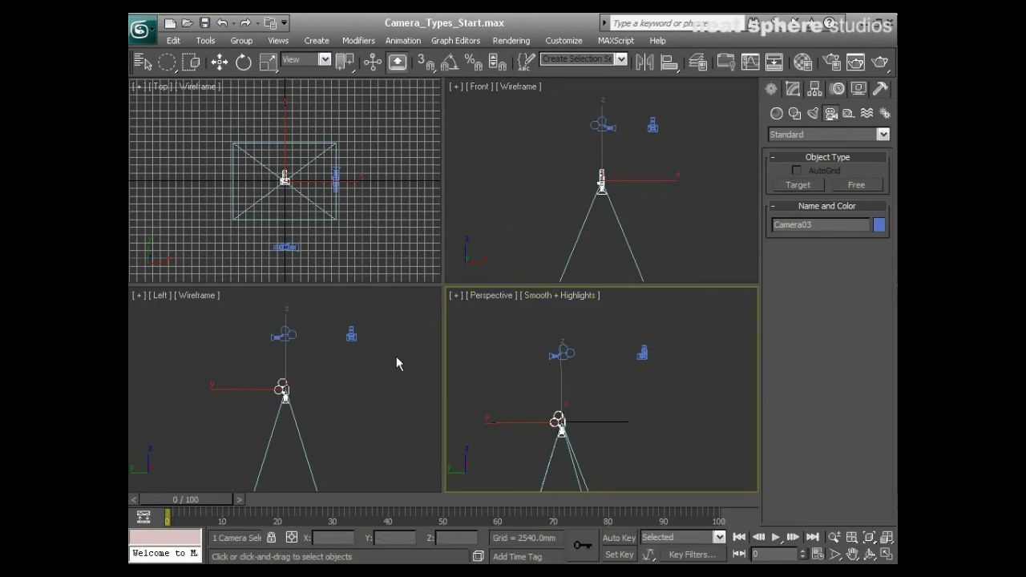
Step: Set the Rotate tool's reference coordinate system to World
{"action": "middle_click_drag", "start_coordinate": [619, 411], "coordinate": [600, 339], "text": "alt"}
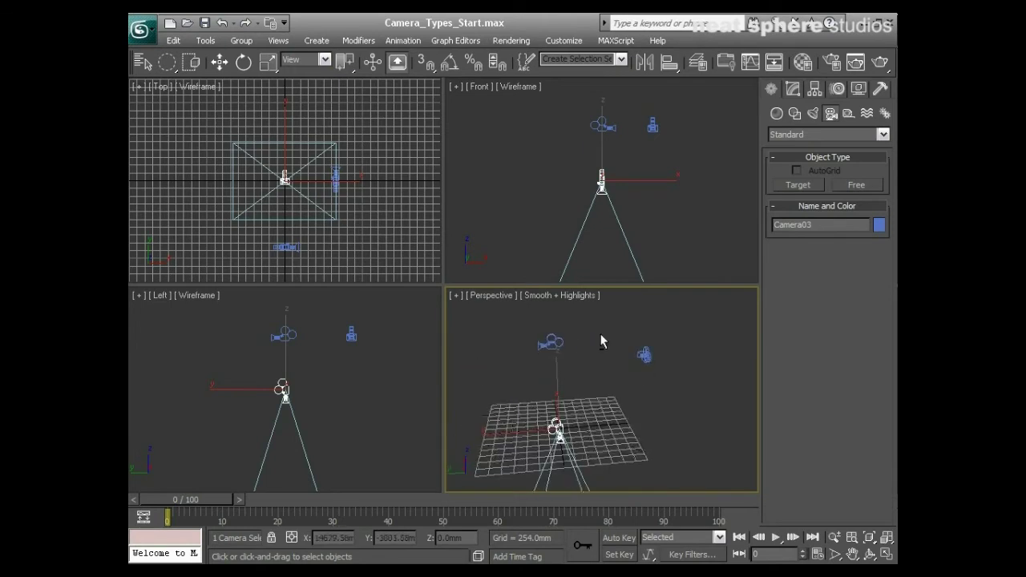
{"action": "left_click", "coordinate": [244, 64]}
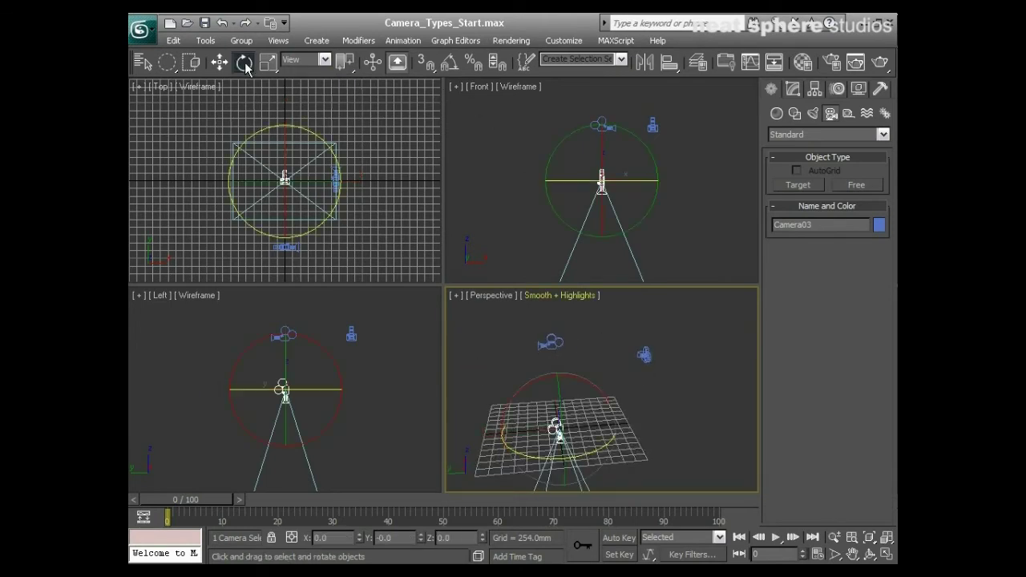
{"action": "left_click", "coordinate": [308, 60]}
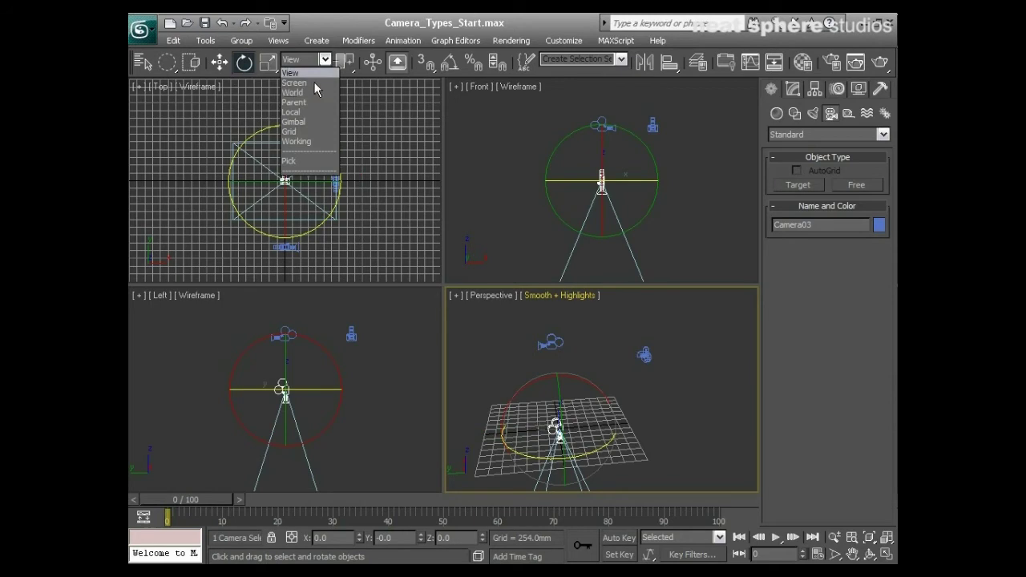
{"action": "left_click", "coordinate": [288, 93]}
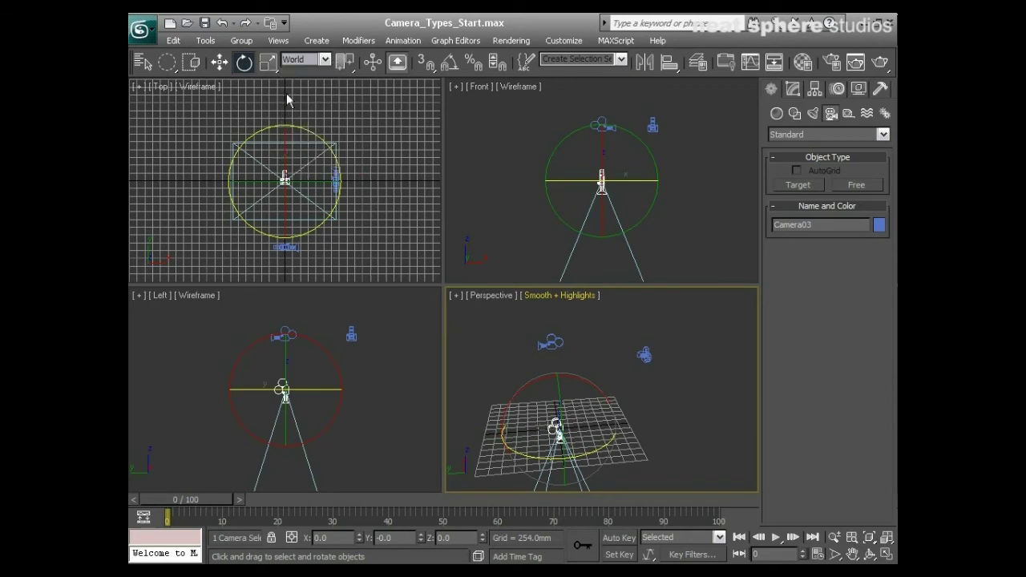
{"action": "middle_click_drag", "start_coordinate": [631, 441], "coordinate": [546, 442], "text": "alt"}
Step: Set the Move tool's reference coordinate system to World and raise the third camera along Z to about the other cameras' height
{"action": "key", "text": "w"}
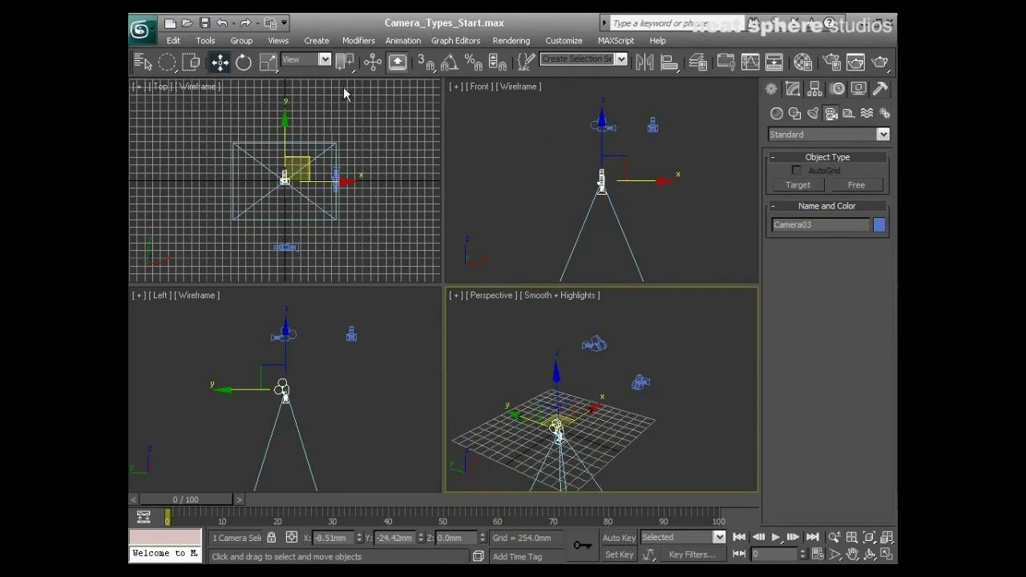
{"action": "left_click", "coordinate": [324, 60]}
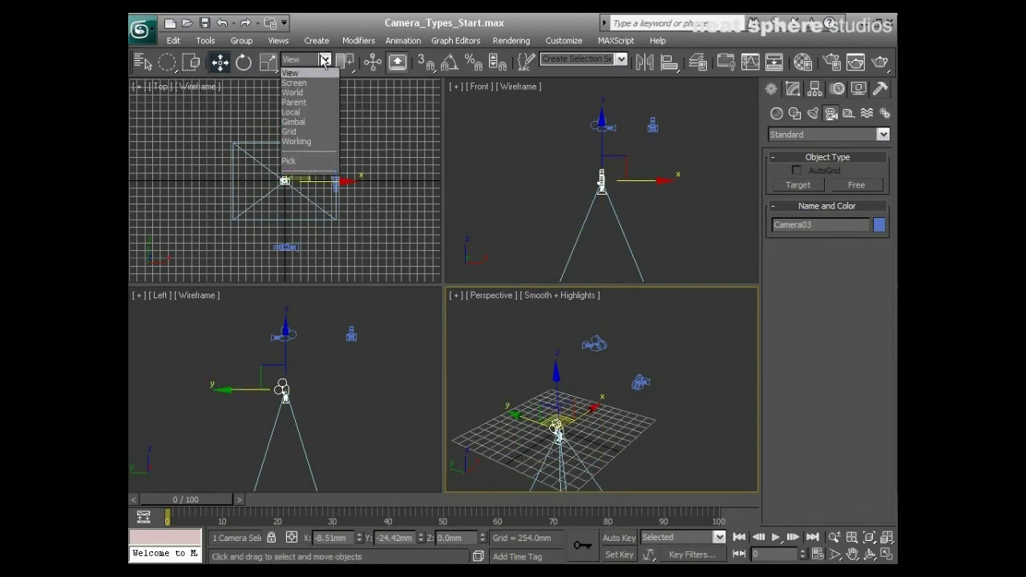
{"action": "left_click", "coordinate": [293, 93]}
{"action": "left_click_drag", "start_coordinate": [558, 390], "coordinate": [553, 321]}
Step: Maximize the Perspective viewport and rotate the third camera 90 degrees about the world X axis using angle snap
{"action": "key", "text": "e"}
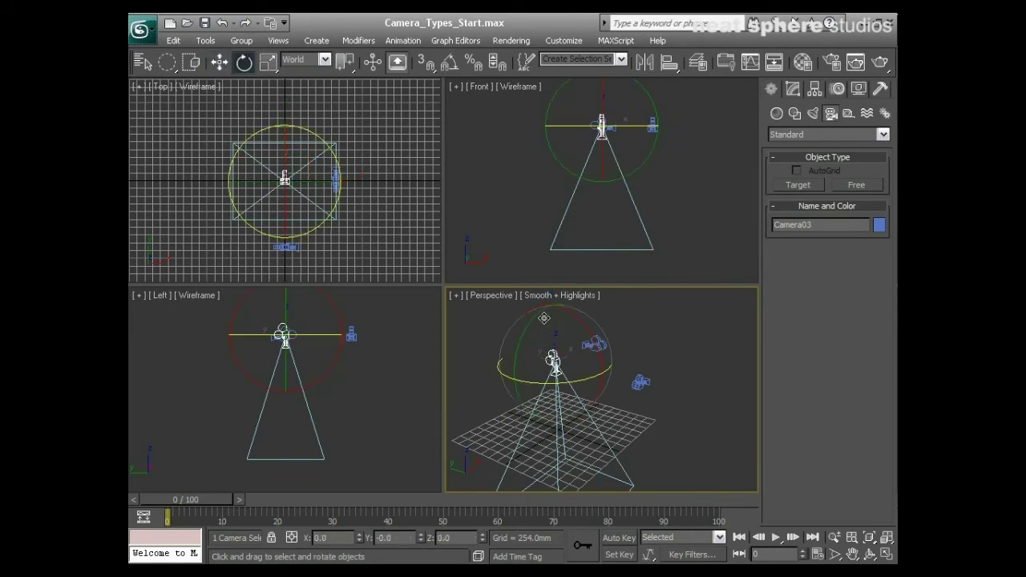
{"action": "key", "text": "alt+w"}
{"action": "key", "text": "alt+z"}
{"action": "left_click_drag", "start_coordinate": [545, 317], "coordinate": [478, 312]}
{"action": "middle_click_drag", "start_coordinate": [478, 312], "coordinate": [414, 328], "text": "alt"}
{"action": "key", "text": "e"}
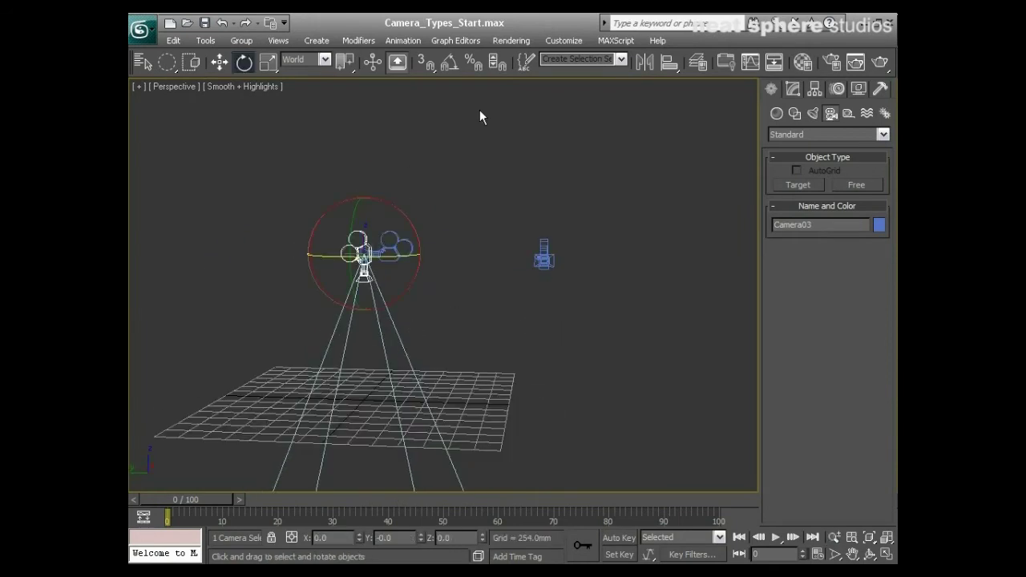
{"action": "left_click", "coordinate": [448, 64]}
{"action": "left_click_drag", "start_coordinate": [393, 208], "coordinate": [438, 260]}
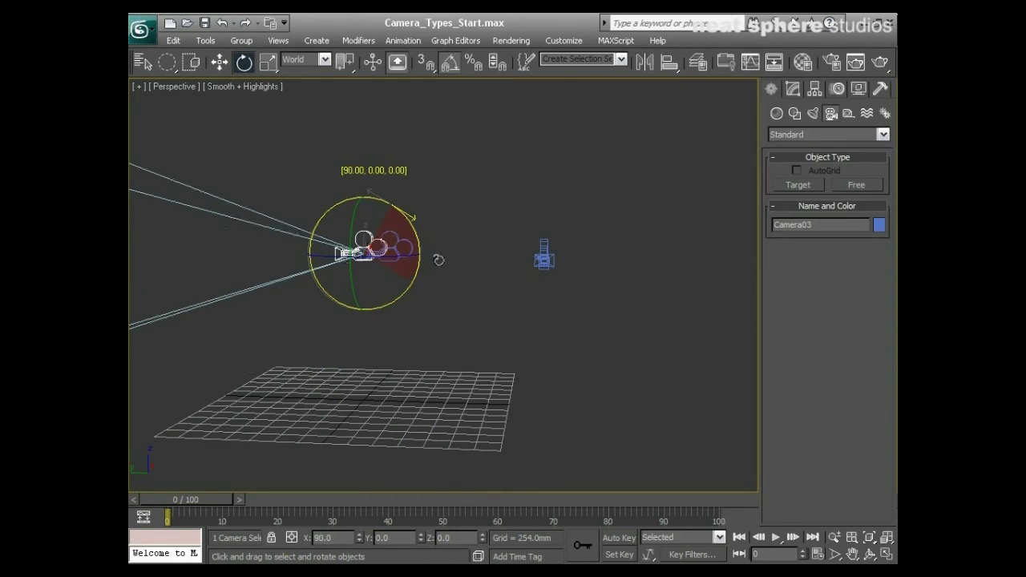
Step: Swing the third camera around the world Z axis to about -5 degrees
{"action": "middle_click_drag", "start_coordinate": [570, 355], "coordinate": [515, 315], "text": "alt"}
{"action": "left_click_drag", "start_coordinate": [529, 348], "coordinate": [558, 344]}
{"action": "left_click", "coordinate": [451, 67]}
{"action": "middle_click_drag", "start_coordinate": [558, 343], "coordinate": [550, 382], "text": "alt"}
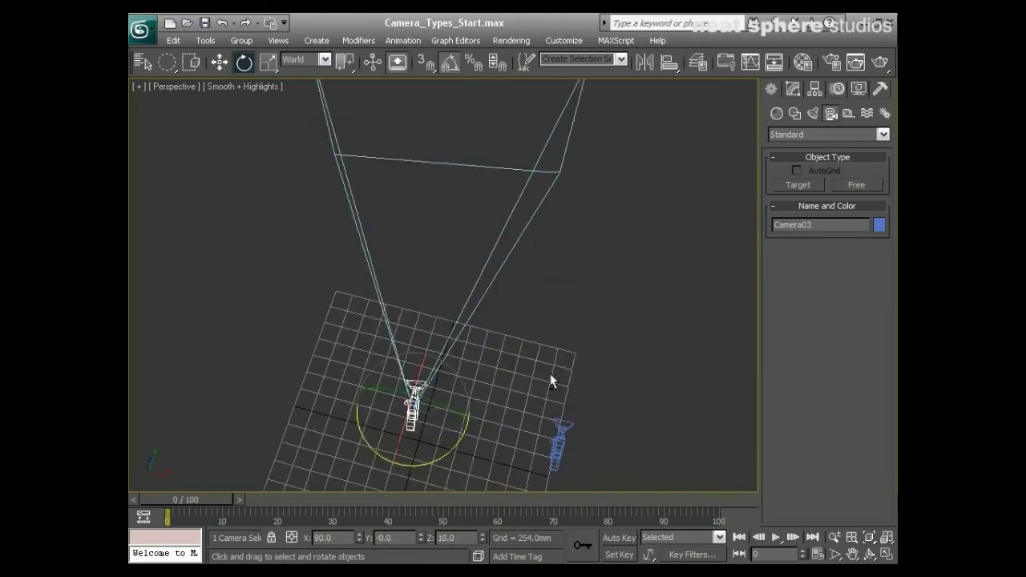
{"action": "left_click_drag", "start_coordinate": [466, 451], "coordinate": [447, 445]}
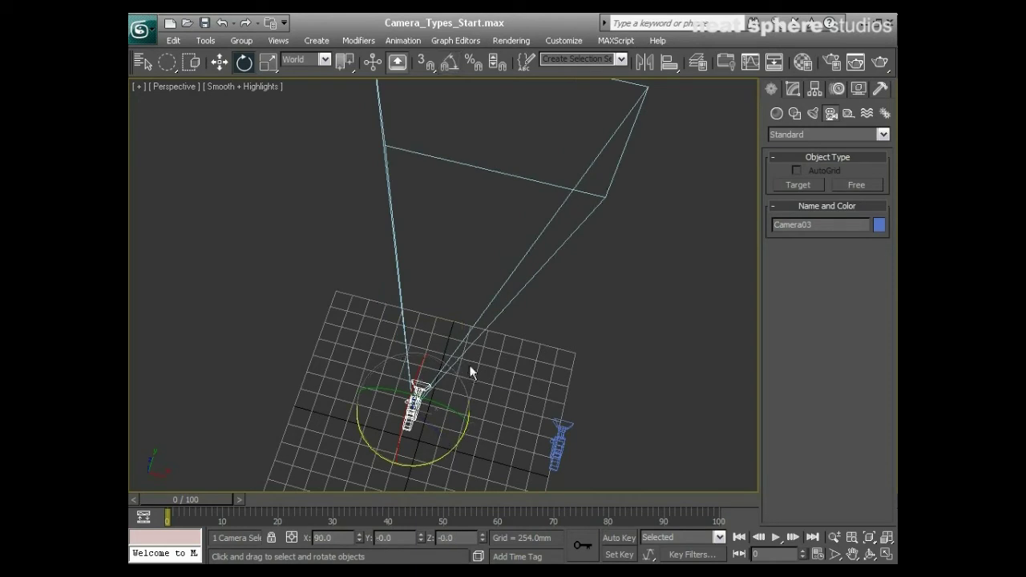
{"action": "middle_click_drag", "start_coordinate": [482, 384], "coordinate": [558, 407], "text": "alt"}
{"action": "left_click_drag", "start_coordinate": [517, 400], "coordinate": [510, 380]}
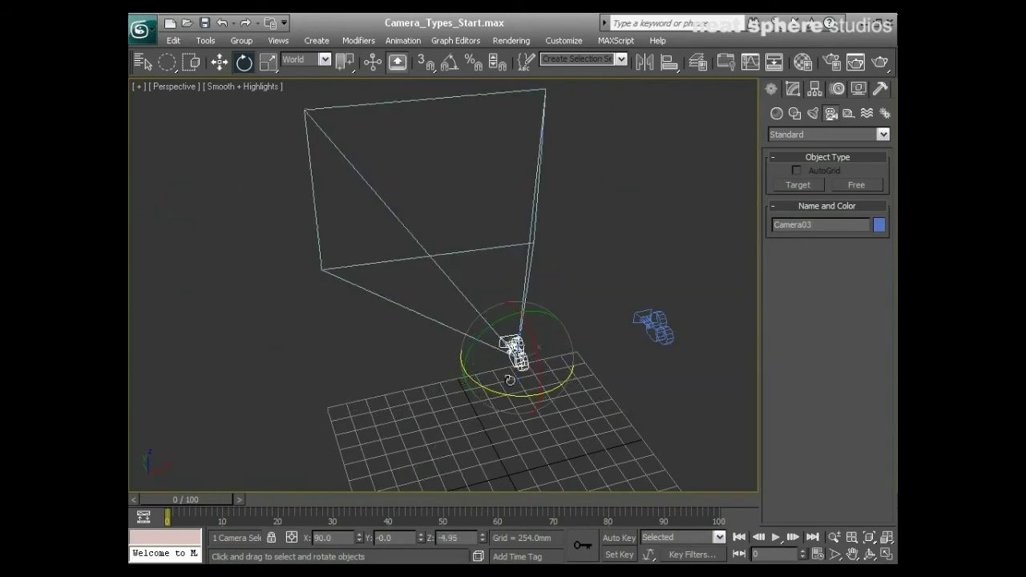
{"action": "key", "text": "a"}
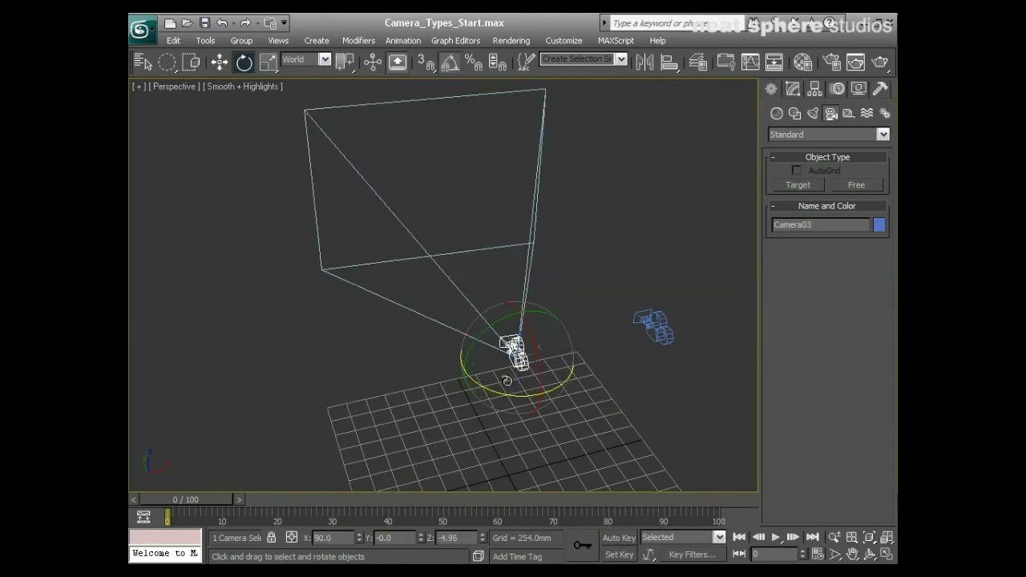
Step: Use Auto Key to animate the camera rotating to about -80 degrees on world Z at frame 40, and scrub through the animation
{"action": "left_click", "coordinate": [614, 541]}
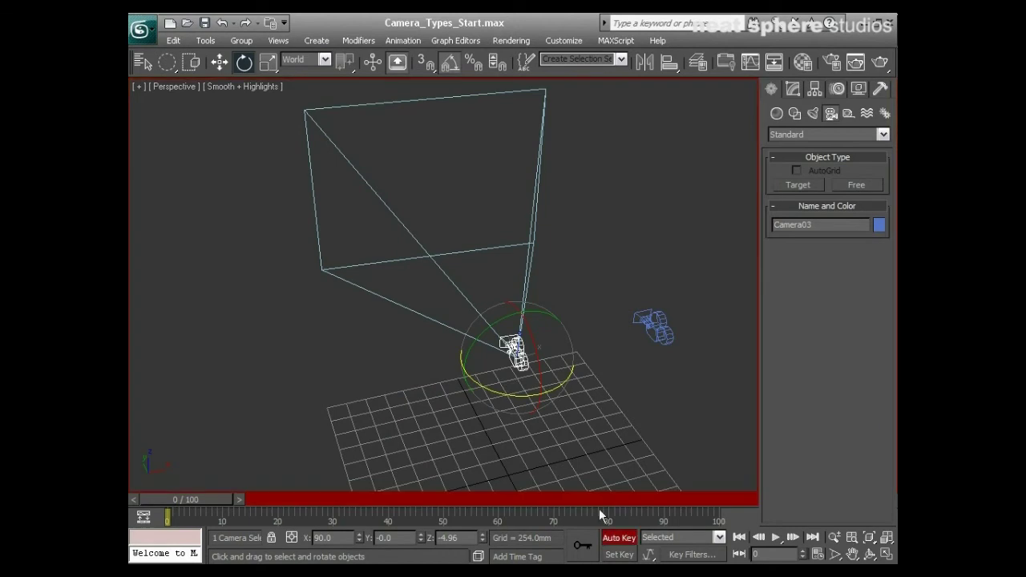
{"action": "left_click", "coordinate": [393, 499]}
{"action": "left_click_drag", "start_coordinate": [517, 411], "coordinate": [506, 478]}
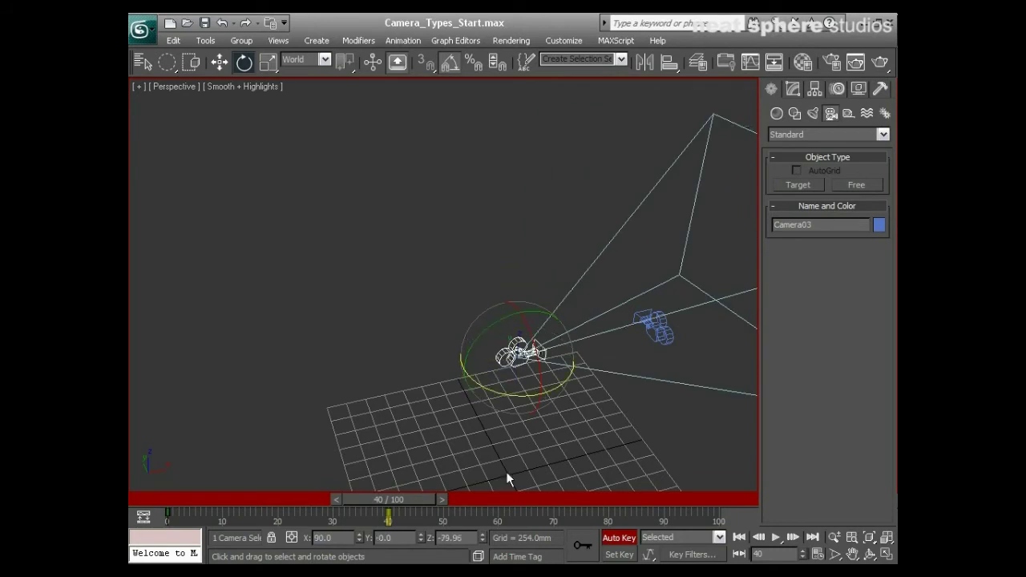
{"action": "left_click", "coordinate": [628, 537]}
{"action": "left_click_drag", "start_coordinate": [423, 499], "coordinate": [409, 517]}
Step: Delete the third camera's animation keys
{"action": "key", "text": "e"}
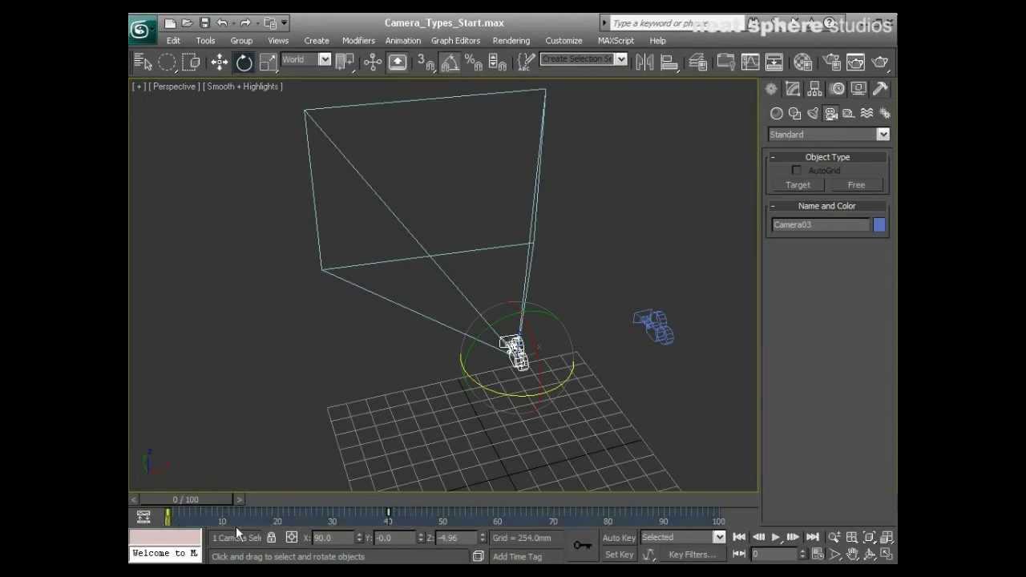
{"action": "key", "text": "Delete"}
{"action": "middle_click_drag", "start_coordinate": [654, 320], "coordinate": [416, 346], "text": "alt"}
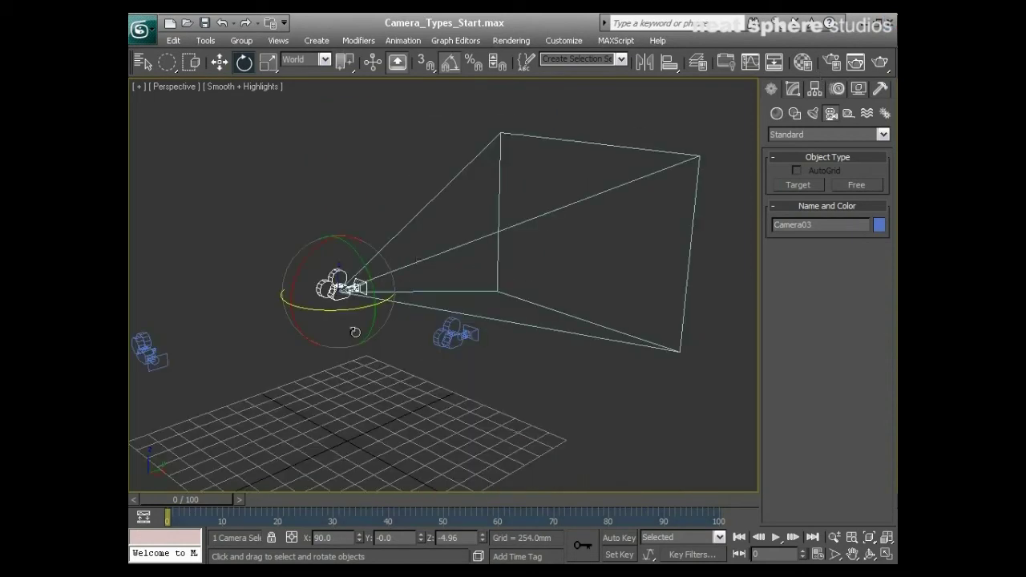
Step: Try scaling the third camera uniformly to about 108 percent
{"action": "key", "text": "r"}
{"action": "left_click_drag", "start_coordinate": [340, 293], "coordinate": [389, 287]}
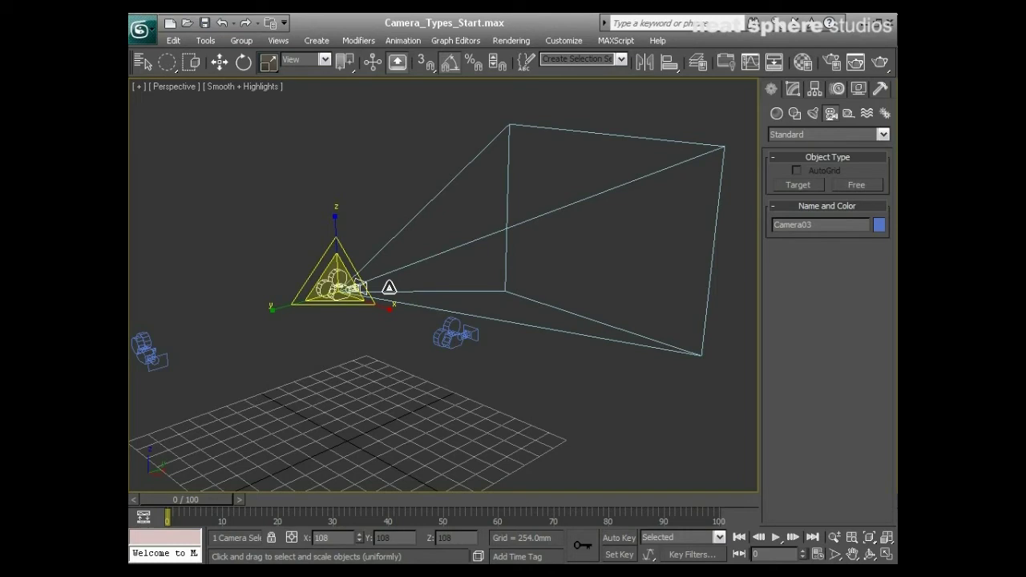
{"action": "left_click_drag", "start_coordinate": [389, 287], "coordinate": [389, 287]}
{"action": "middle_click_drag", "start_coordinate": [388, 287], "coordinate": [342, 135], "text": "alt"}
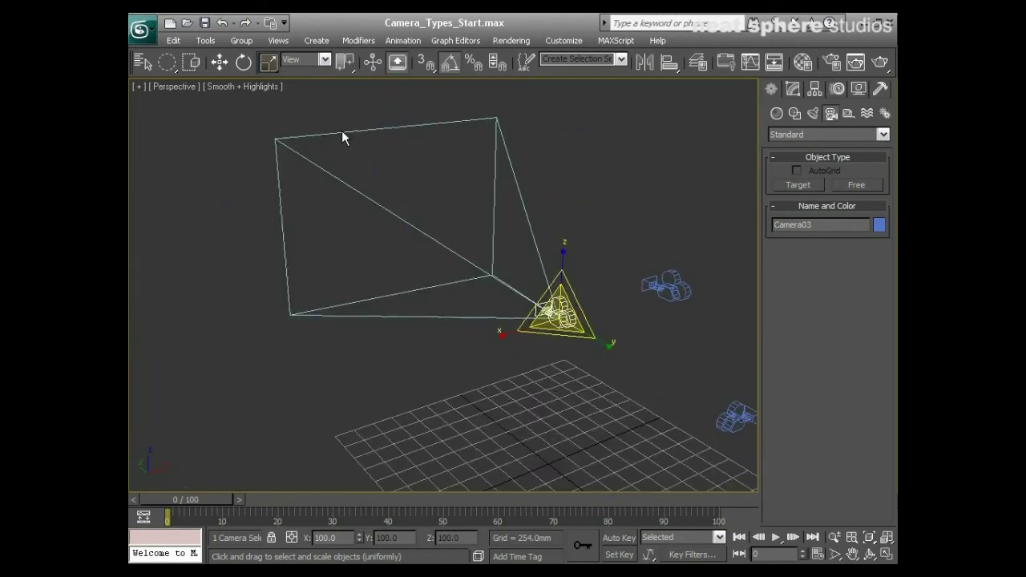
Step: Examine the third camera's body and field-of-view cone from several angles
{"action": "key", "text": "q"}
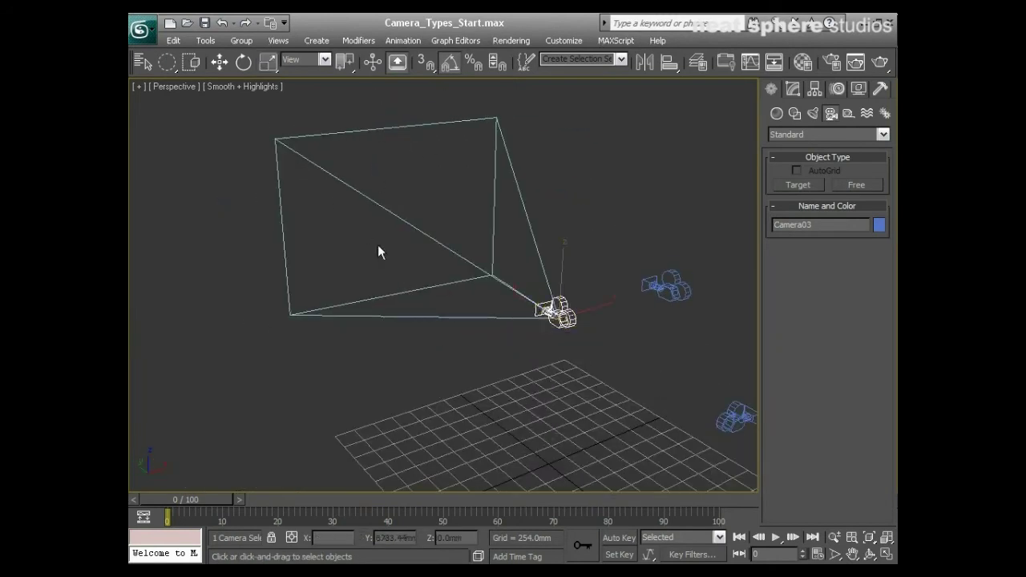
{"action": "middle_click_drag", "start_coordinate": [537, 308], "coordinate": [436, 354], "text": "alt"}
{"action": "left_click_drag", "start_coordinate": [436, 354], "coordinate": [393, 312]}
{"action": "middle_click_drag", "start_coordinate": [394, 312], "coordinate": [409, 361]}
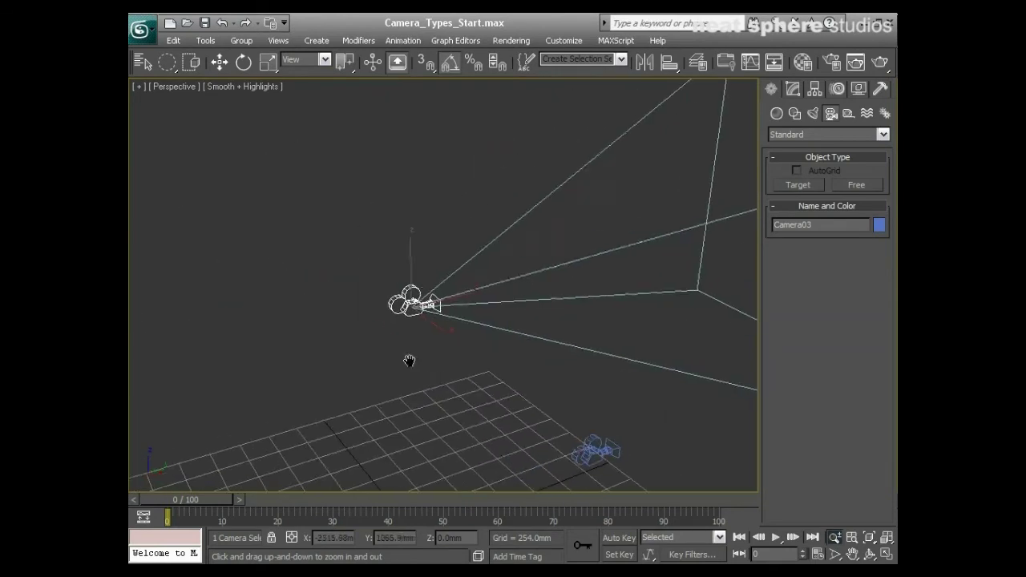
{"action": "left_click_drag", "start_coordinate": [428, 355], "coordinate": [584, 279]}
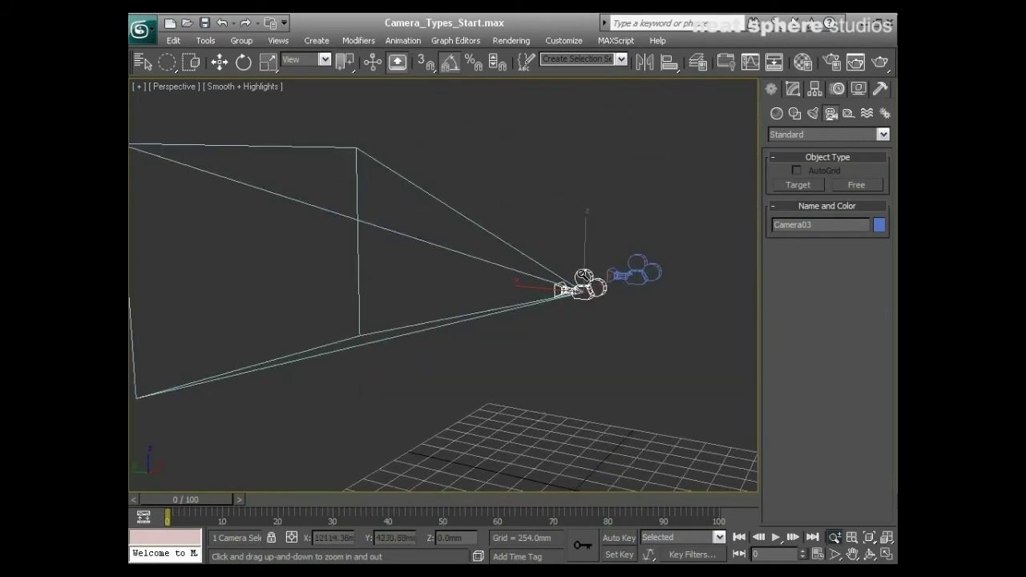
{"action": "left_click_drag", "start_coordinate": [570, 301], "coordinate": [541, 336]}
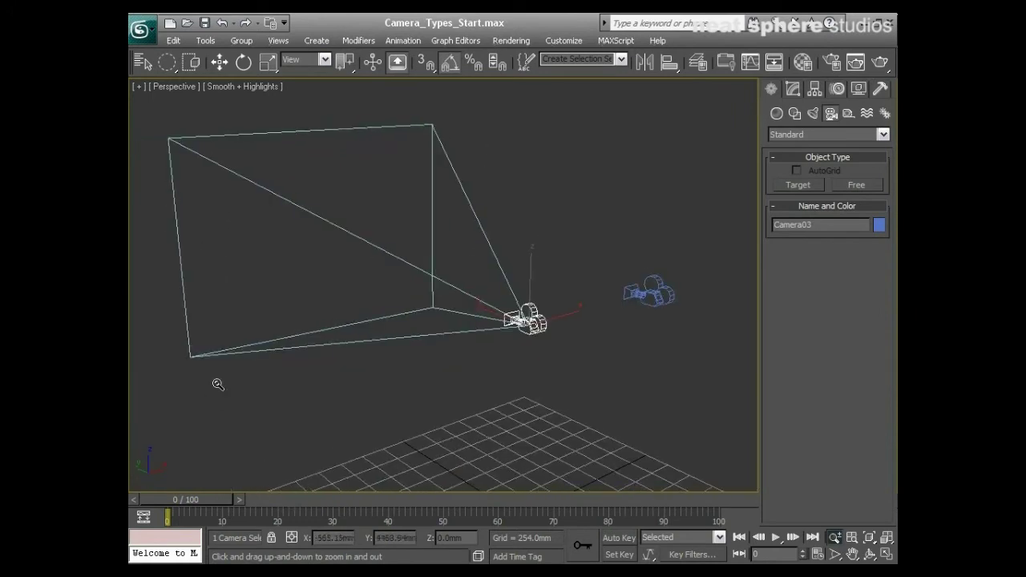
{"action": "right_click", "coordinate": [543, 300]}
{"action": "middle_click_drag", "start_coordinate": [573, 322], "coordinate": [446, 358], "text": "alt"}
{"action": "middle_click_drag", "start_coordinate": [469, 354], "coordinate": [590, 337], "text": "alt"}
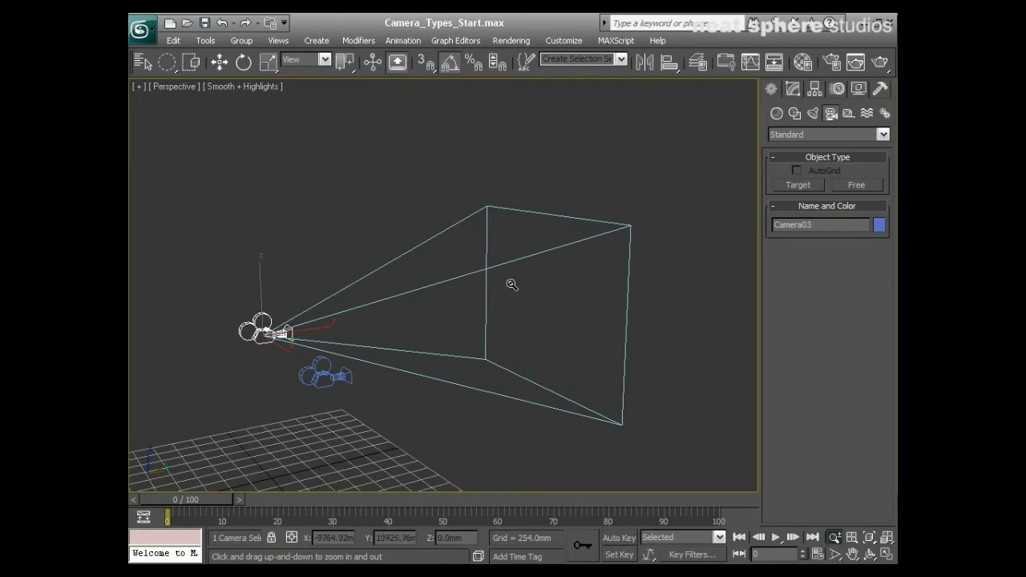
Step: Move the third free camera to about X -8.5, Y -4045, Z 1448 mm, beyond the grid's near edge
{"action": "middle_click_drag", "start_coordinate": [456, 292], "coordinate": [546, 280], "text": "alt"}
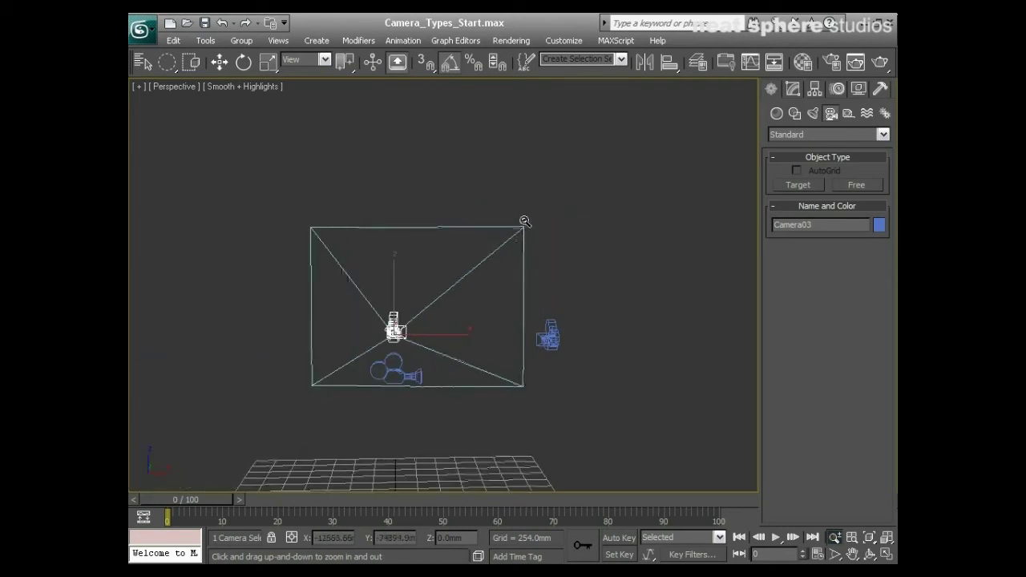
{"action": "right_click", "coordinate": [550, 254]}
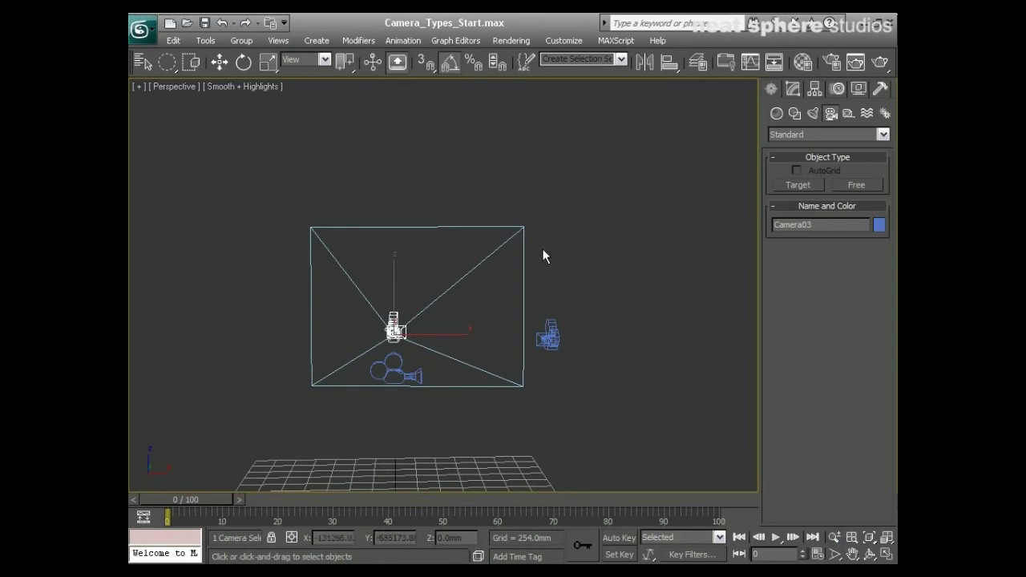
{"action": "middle_click_drag", "start_coordinate": [543, 255], "coordinate": [438, 360], "text": "alt"}
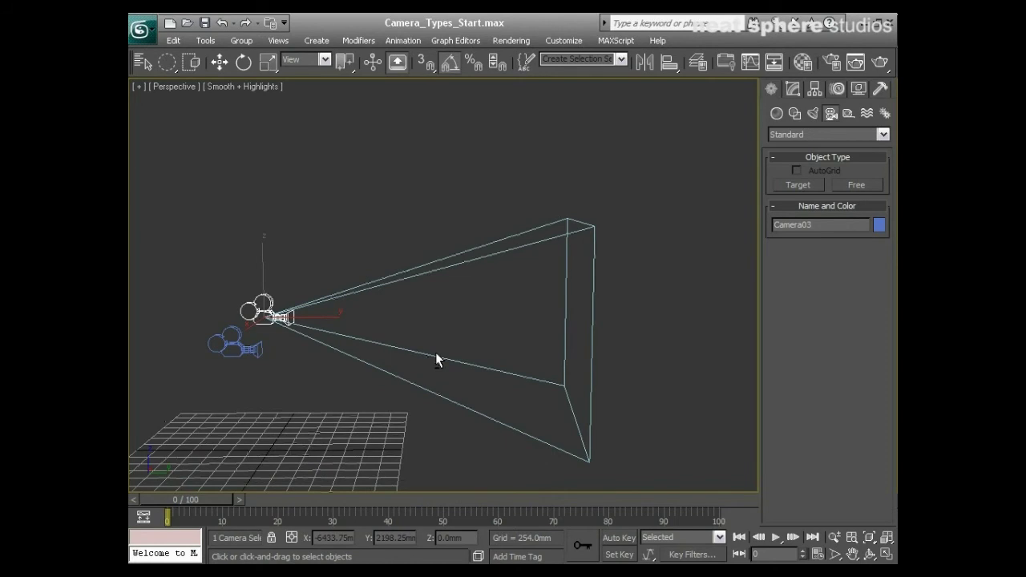
{"action": "key", "text": "w"}
{"action": "middle_click_drag", "start_coordinate": [298, 348], "coordinate": [425, 257], "text": "alt"}
{"action": "left_click_drag", "start_coordinate": [431, 239], "coordinate": [156, 268]}
{"action": "middle_click_drag", "start_coordinate": [209, 312], "coordinate": [422, 373], "text": "alt"}
Step: Create a teapot primitive with a radius of about 696 mm beyond the grid's far edge and set its segments to 10
{"action": "left_click", "coordinate": [777, 114]}
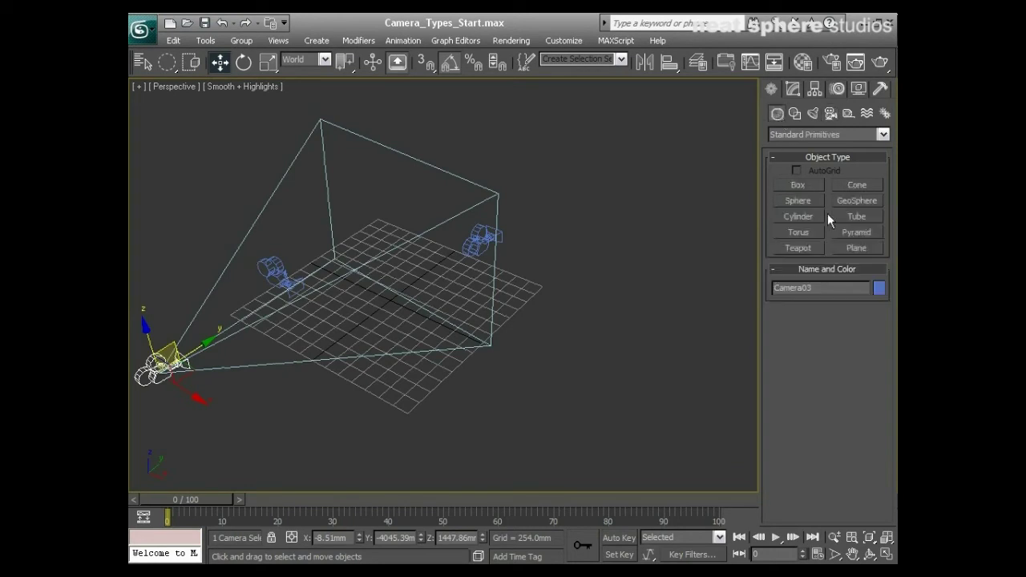
{"action": "left_click", "coordinate": [799, 248]}
{"action": "middle_click_drag", "start_coordinate": [615, 296], "coordinate": [508, 270], "text": "alt"}
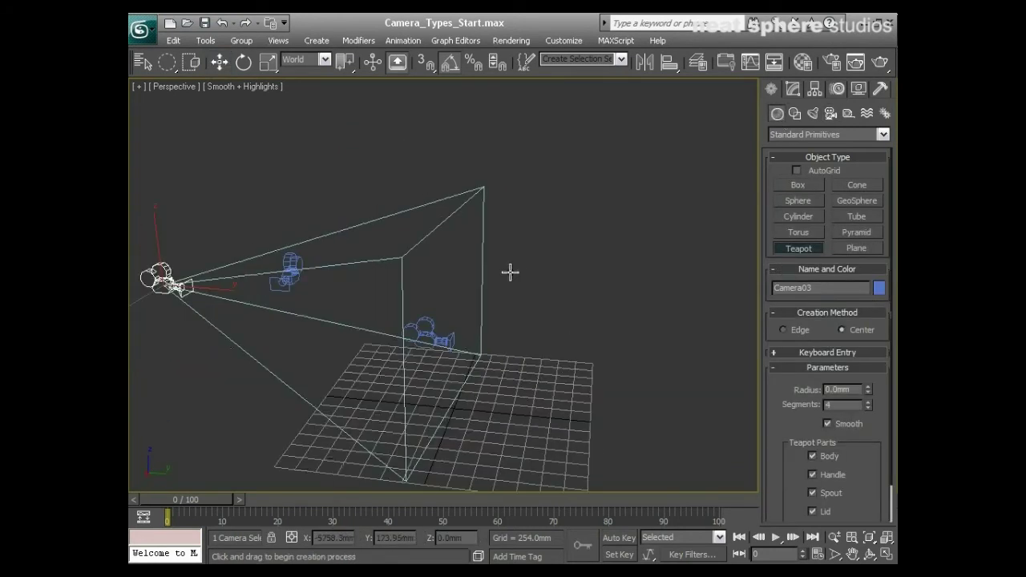
{"action": "left_click_drag", "start_coordinate": [601, 424], "coordinate": [653, 446]}
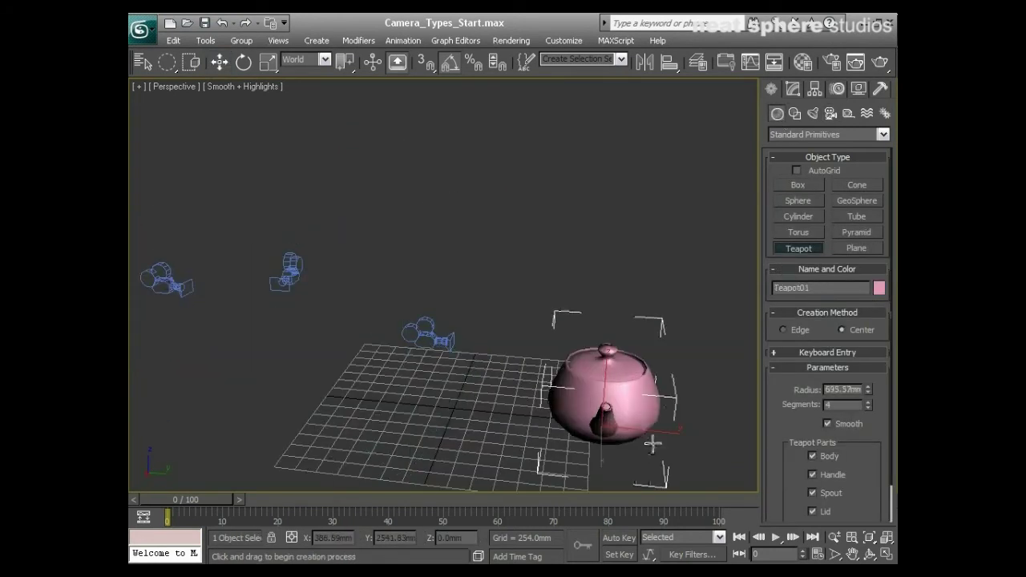
{"action": "key", "text": "w"}
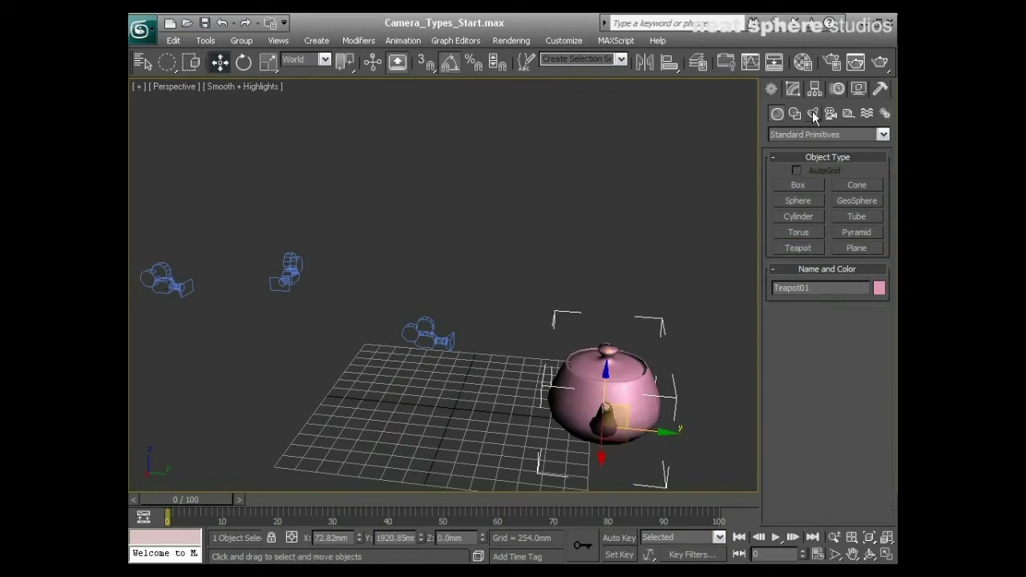
{"action": "left_click", "coordinate": [794, 89]}
{"action": "left_click_drag", "start_coordinate": [865, 359], "coordinate": [865, 352]}
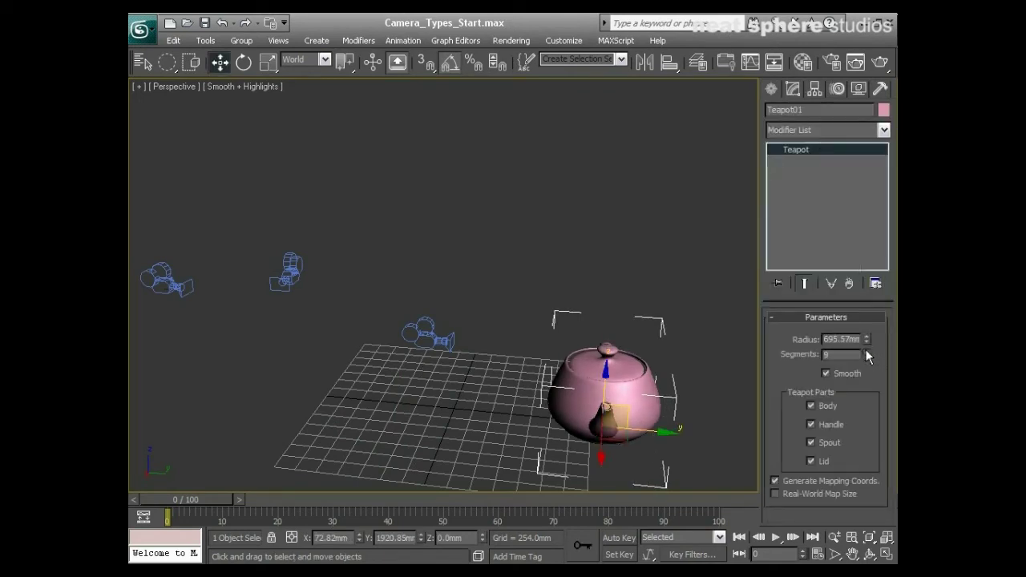
Step: Delete the first two free cameras, keeping only Camera03 and the teapot
{"action": "middle_click_drag", "start_coordinate": [427, 346], "coordinate": [317, 425], "text": "alt"}
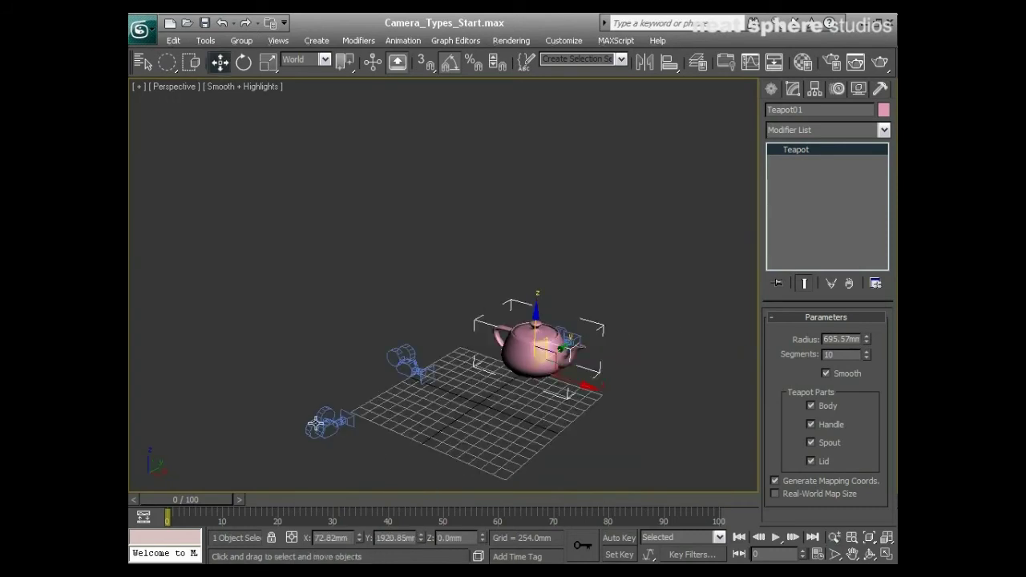
{"action": "left_click", "coordinate": [401, 355]}
{"action": "key", "text": "Delete"}
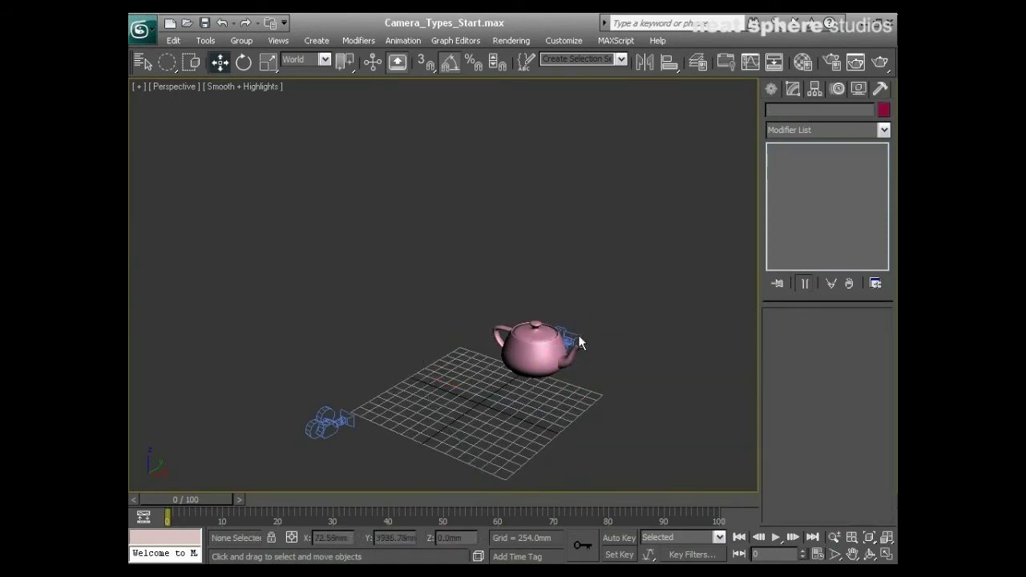
{"action": "left_click", "coordinate": [578, 340]}
{"action": "key", "text": "Delete"}
Step: Select Camera03, restore the four-viewport layout and frame the camera and teapot in the views
{"action": "left_click", "coordinate": [321, 426]}
{"action": "key", "text": "alt+w"}
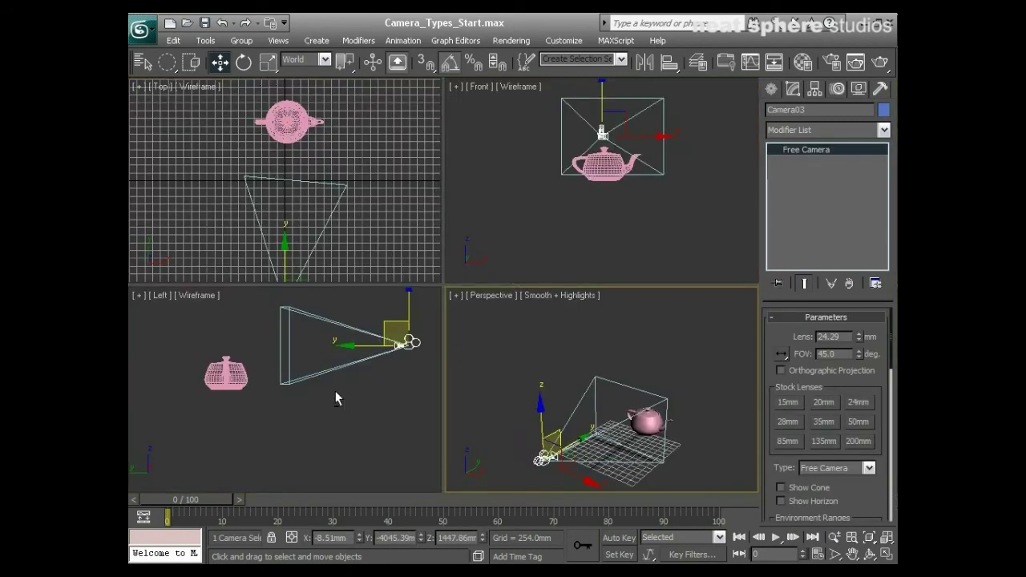
{"action": "middle_click_drag", "start_coordinate": [565, 399], "coordinate": [561, 418], "text": "alt"}
{"action": "middle_click_drag", "start_coordinate": [417, 345], "coordinate": [403, 403]}
{"action": "right_click", "coordinate": [372, 262]}
{"action": "scroll", "coordinate": [371, 262], "scroll_direction": "down", "scroll_amount": 2}
{"action": "key", "text": "alt+z"}
{"action": "left_click_drag", "start_coordinate": [480, 179], "coordinate": [497, 191]}
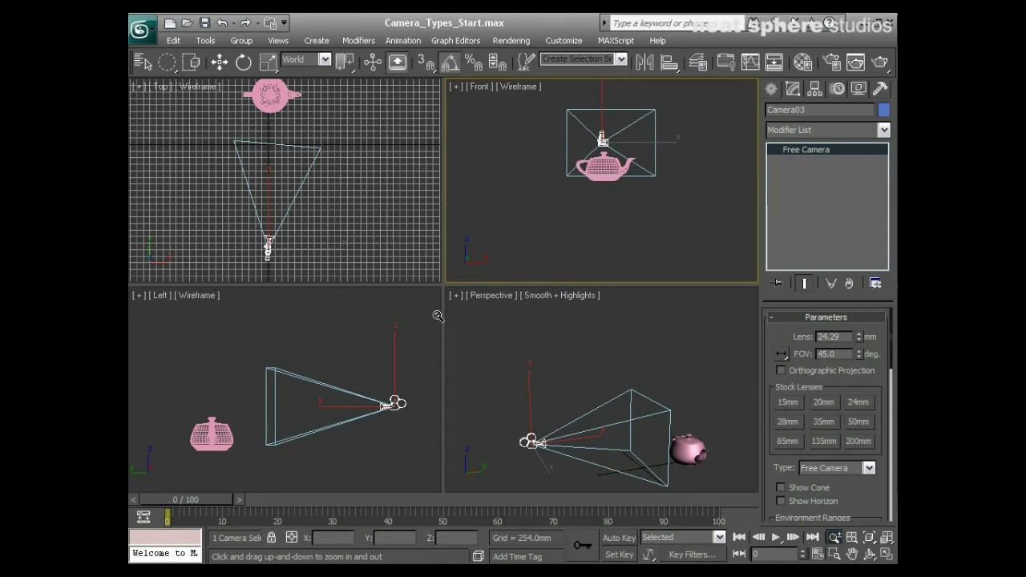
Step: Change the Left viewport to look through Camera03 and display it shaded
{"action": "right_click", "coordinate": [272, 343]}
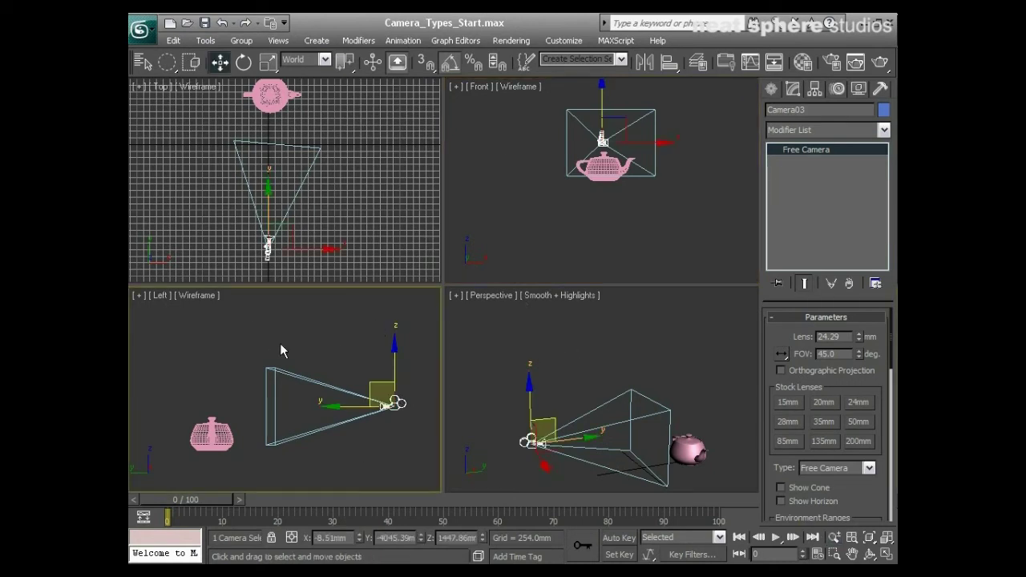
{"action": "left_click", "coordinate": [157, 297]}
{"action": "mouse_move", "coordinate": [183, 293]}
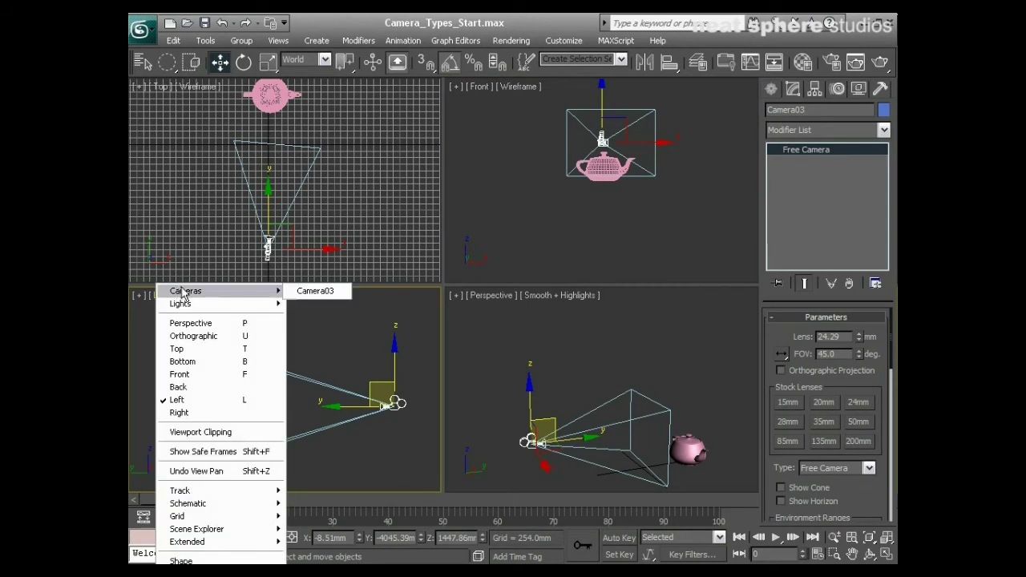
{"action": "left_click", "coordinate": [331, 294]}
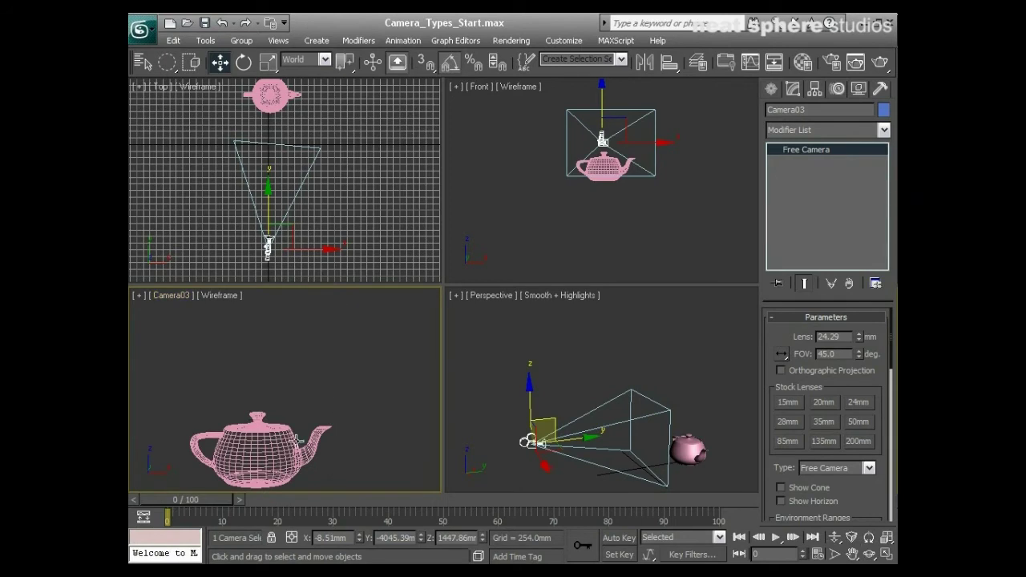
{"action": "key", "text": "F3"}
Step: Move Camera03 slightly along negative world X and tilt it down to about 85 degrees on the world X axis
{"action": "middle_click_drag", "start_coordinate": [586, 433], "coordinate": [631, 461], "text": "alt"}
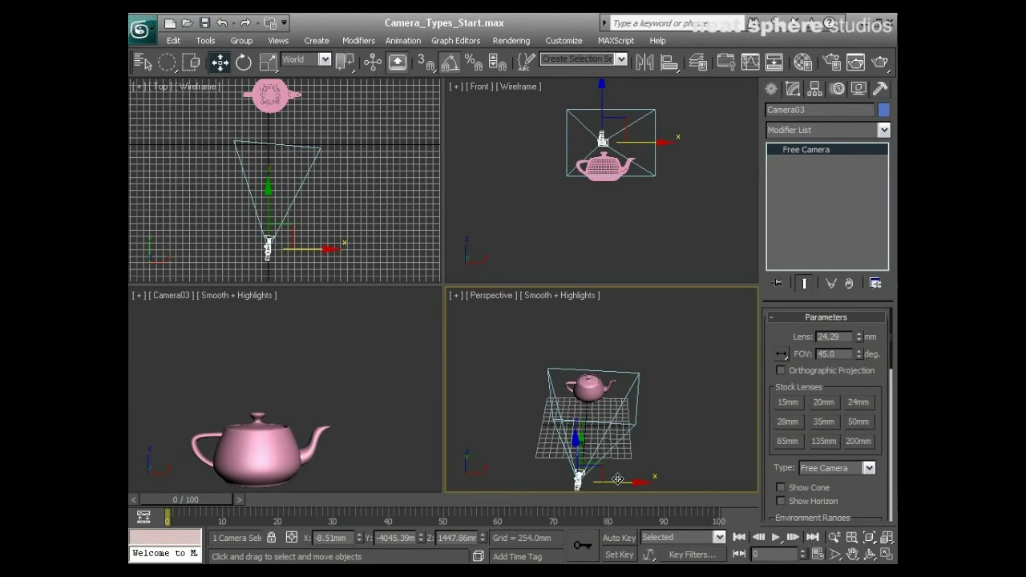
{"action": "mouse_move", "coordinate": [620, 481]}
{"action": "left_mouse_down"}
{"action": "mouse_move", "coordinate": [579, 483]}
{"action": "mouse_move", "coordinate": [666, 485]}
{"action": "mouse_move", "coordinate": [603, 482]}
{"action": "left_mouse_up"}
{"action": "middle_click_drag", "start_coordinate": [642, 444], "coordinate": [571, 393], "text": "alt"}
{"action": "key", "text": "e"}
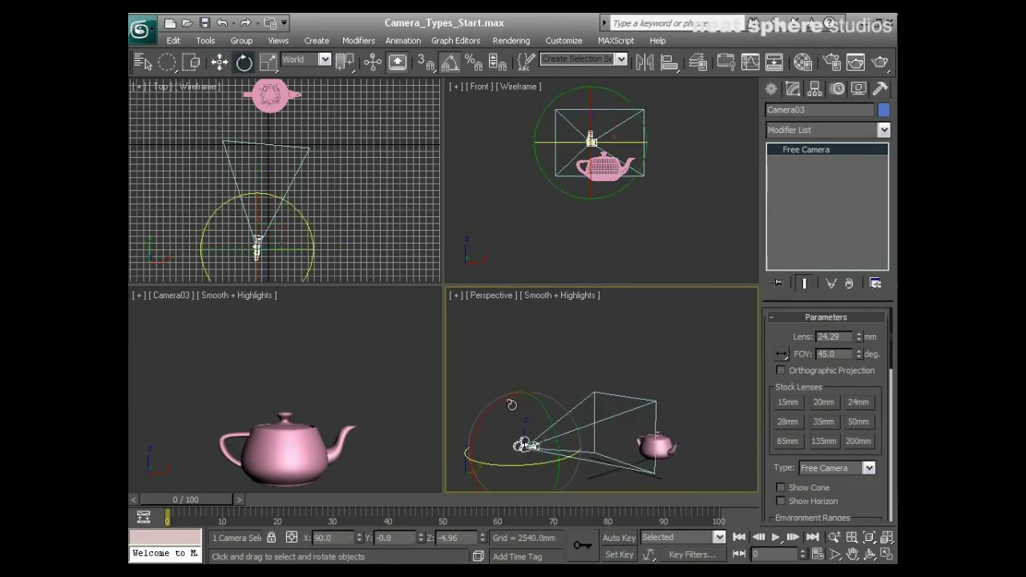
{"action": "mouse_move", "coordinate": [493, 412]}
{"action": "left_mouse_down"}
{"action": "mouse_move", "coordinate": [501, 399]}
{"action": "mouse_move", "coordinate": [497, 410]}
{"action": "left_mouse_up"}
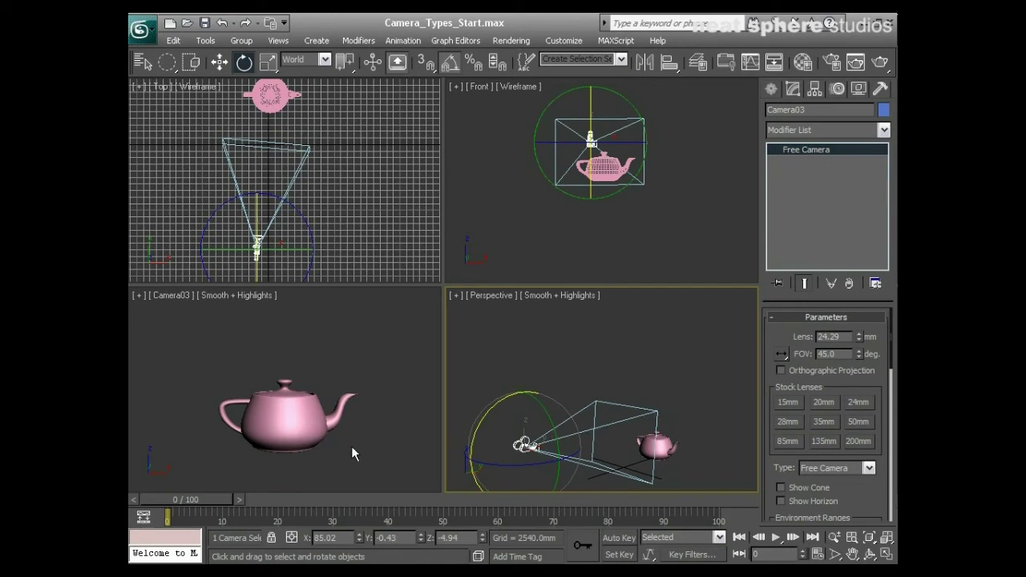
{"action": "middle_click_drag", "start_coordinate": [594, 483], "coordinate": [513, 412]}
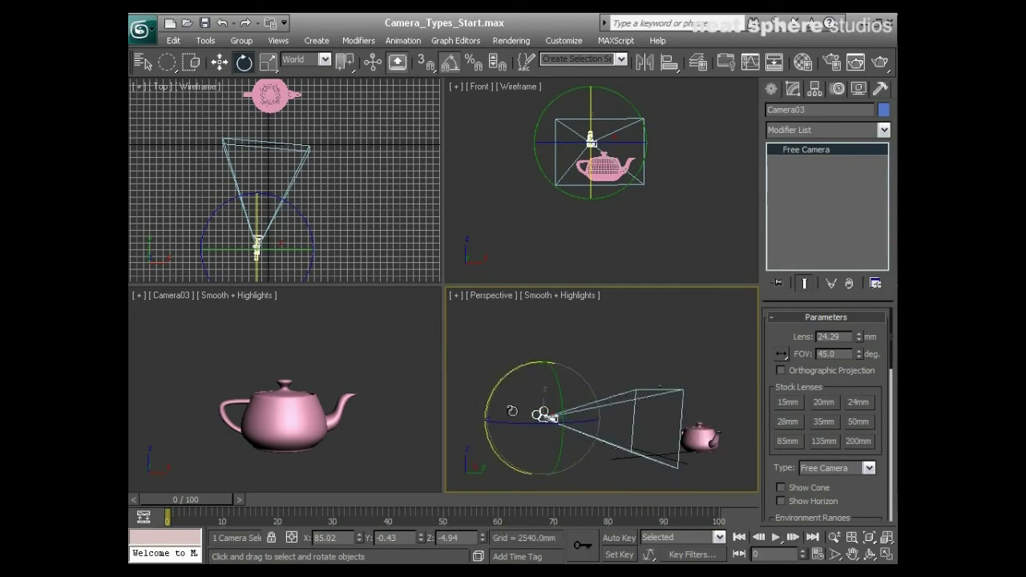
{"action": "key", "text": "q"}
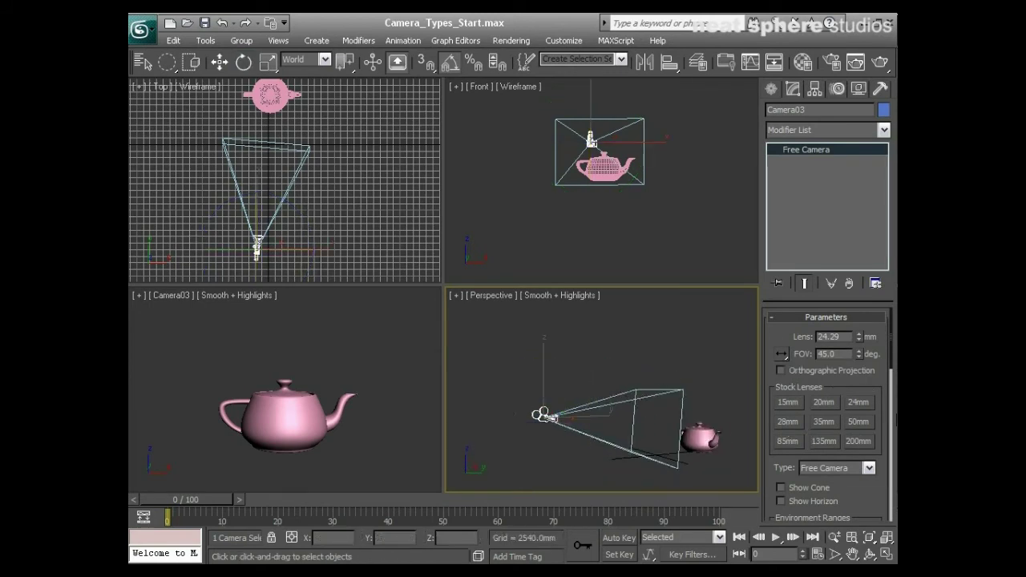
Step: Create a standard Target camera in the Front viewport, high to the right of the teapot, with its target just above the teapot
{"action": "middle_click_drag", "start_coordinate": [627, 401], "coordinate": [701, 276], "text": "alt"}
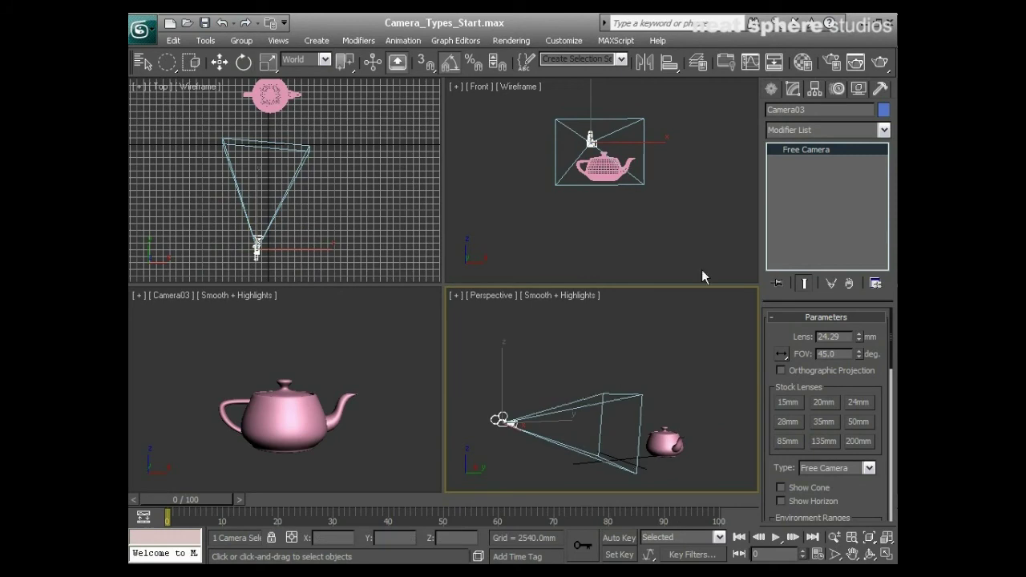
{"action": "left_click", "coordinate": [769, 89]}
{"action": "left_click", "coordinate": [832, 114]}
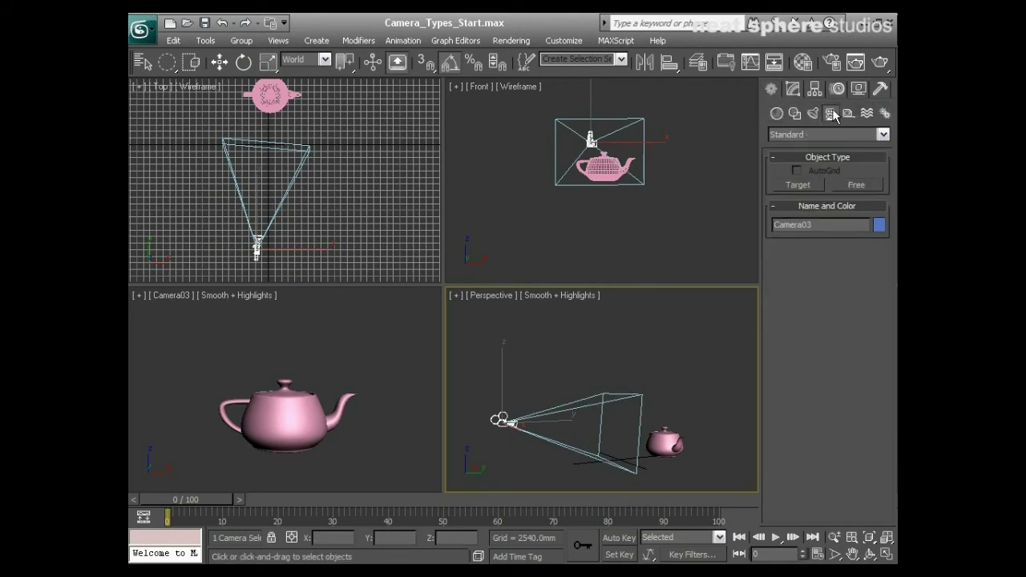
{"action": "left_click", "coordinate": [797, 185]}
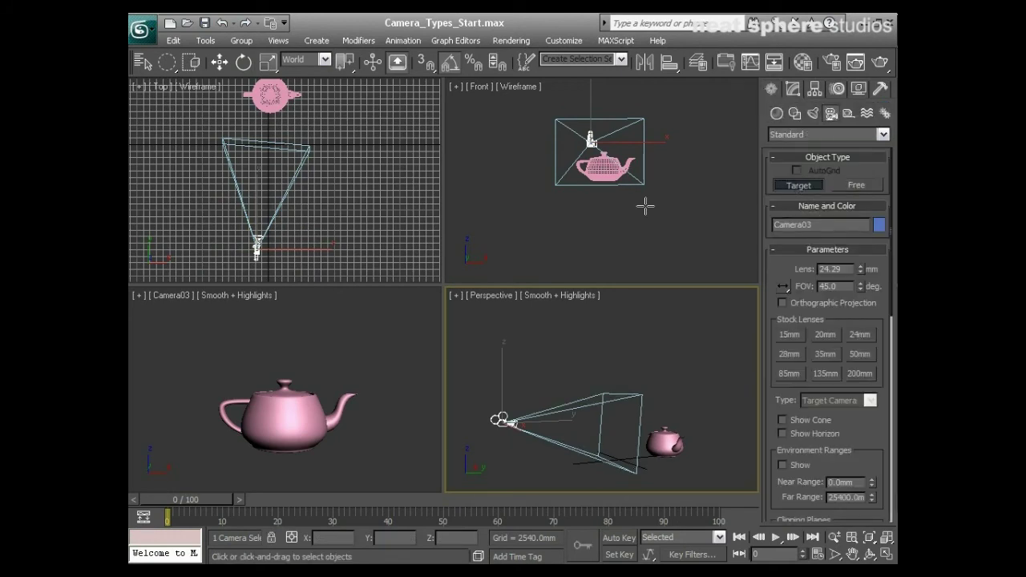
{"action": "scroll", "coordinate": [566, 201], "scroll_direction": "down", "scroll_amount": 2}
{"action": "middle_click_drag", "start_coordinate": [566, 201], "coordinate": [481, 240]}
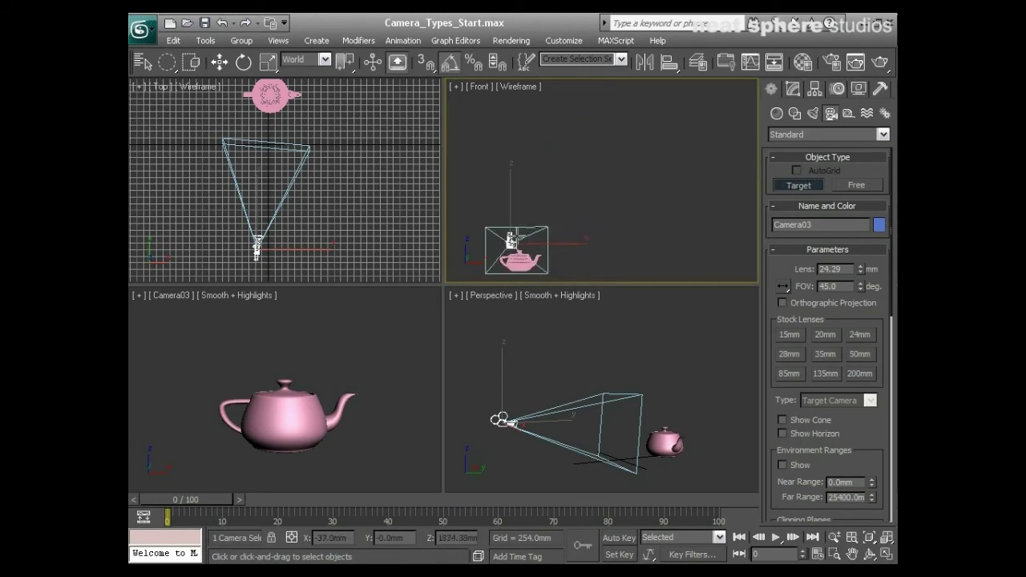
{"action": "left_click", "coordinate": [675, 127]}
{"action": "left_click_drag", "start_coordinate": [675, 127], "coordinate": [528, 238]}
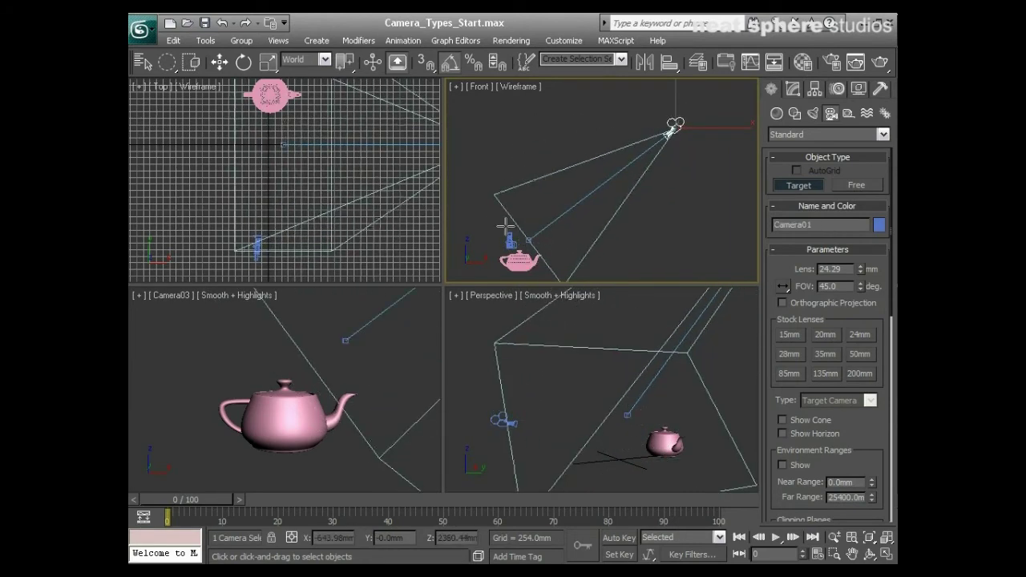
Step: Maximize the Perspective viewport and move the target camera to about X 12767, Y 315, Z 7661 mm
{"action": "key", "text": "alt+z"}
{"action": "left_click_drag", "start_coordinate": [561, 386], "coordinate": [446, 408]}
{"action": "key", "text": "alt+w"}
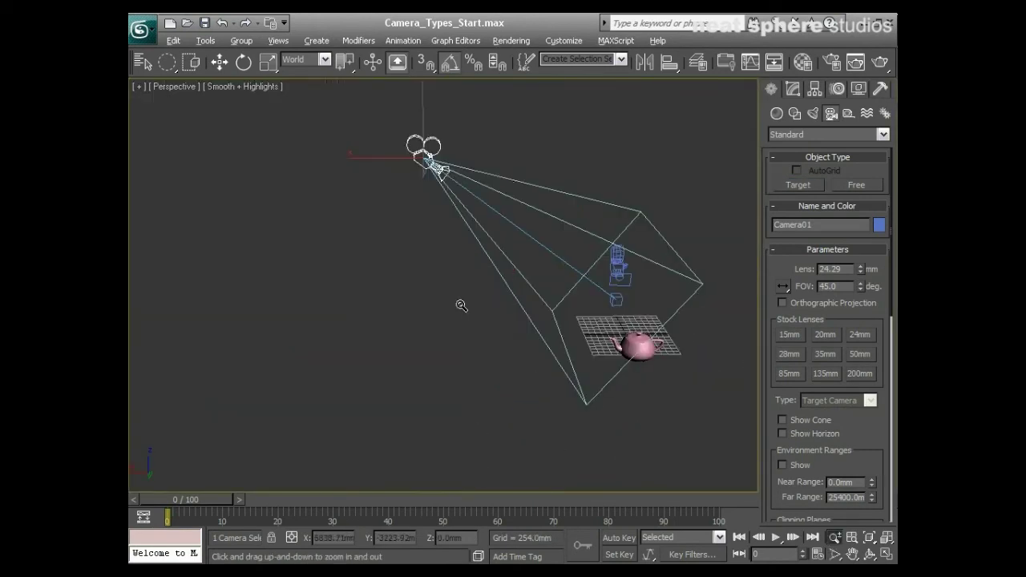
{"action": "key", "text": "w"}
{"action": "middle_click_drag", "start_coordinate": [461, 306], "coordinate": [473, 266], "text": "alt"}
{"action": "left_click_drag", "start_coordinate": [510, 274], "coordinate": [444, 381]}
{"action": "middle_click_drag", "start_coordinate": [549, 197], "coordinate": [518, 241], "text": "alt"}
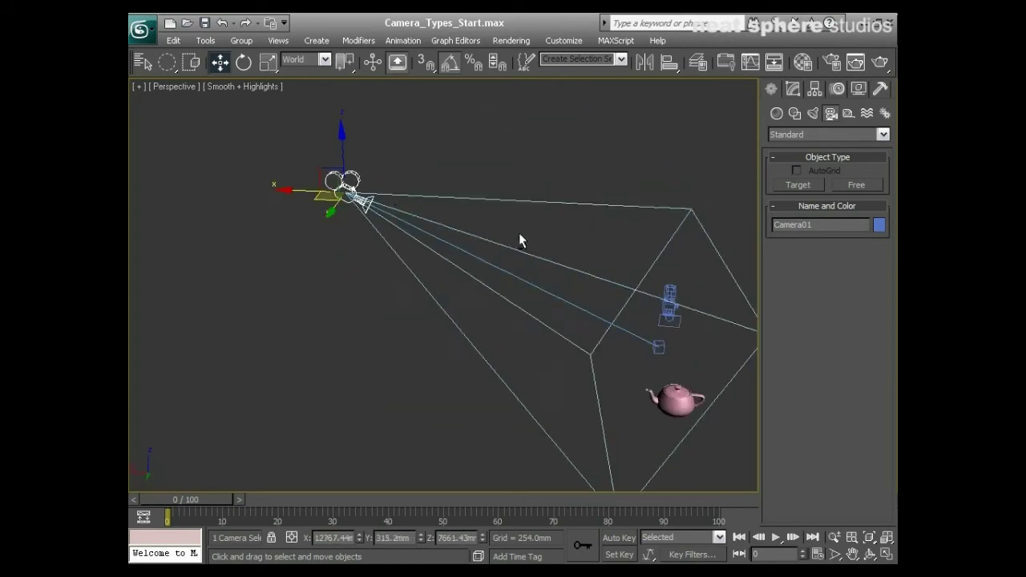
Step: Select the target camera's target point and move it beside the tip of the teapot's spout
{"action": "middle_click_drag", "start_coordinate": [620, 318], "coordinate": [569, 343], "text": "alt"}
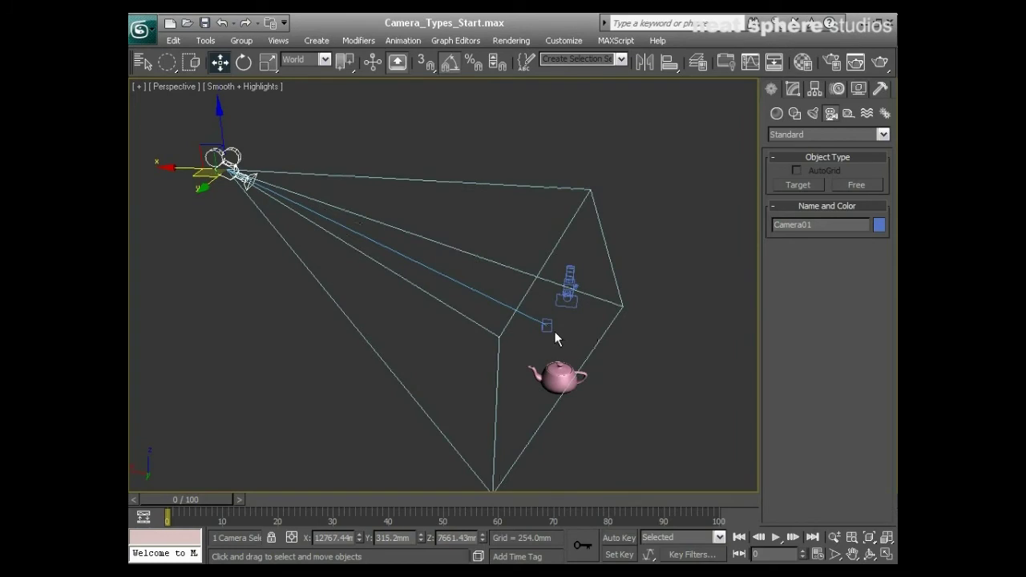
{"action": "left_click", "coordinate": [547, 325]}
{"action": "mouse_move", "coordinate": [535, 307]}
{"action": "left_mouse_down"}
{"action": "mouse_move", "coordinate": [544, 299]}
{"action": "mouse_move", "coordinate": [442, 130]}
{"action": "mouse_move", "coordinate": [342, 184]}
{"action": "mouse_move", "coordinate": [644, 284]}
{"action": "mouse_move", "coordinate": [428, 197]}
{"action": "mouse_move", "coordinate": [483, 179]}
{"action": "mouse_move", "coordinate": [623, 222]}
{"action": "mouse_move", "coordinate": [284, 286]}
{"action": "mouse_move", "coordinate": [182, 280]}
{"action": "mouse_move", "coordinate": [355, 320]}
{"action": "mouse_move", "coordinate": [522, 305]}
{"action": "mouse_move", "coordinate": [519, 314]}
{"action": "left_mouse_up"}
{"action": "middle_click_drag", "start_coordinate": [516, 312], "coordinate": [473, 287], "text": "alt"}
{"action": "left_click_drag", "start_coordinate": [532, 306], "coordinate": [288, 214]}
Step: Link the camera's target point to the teapot as its parent
{"action": "key", "text": "alt+z"}
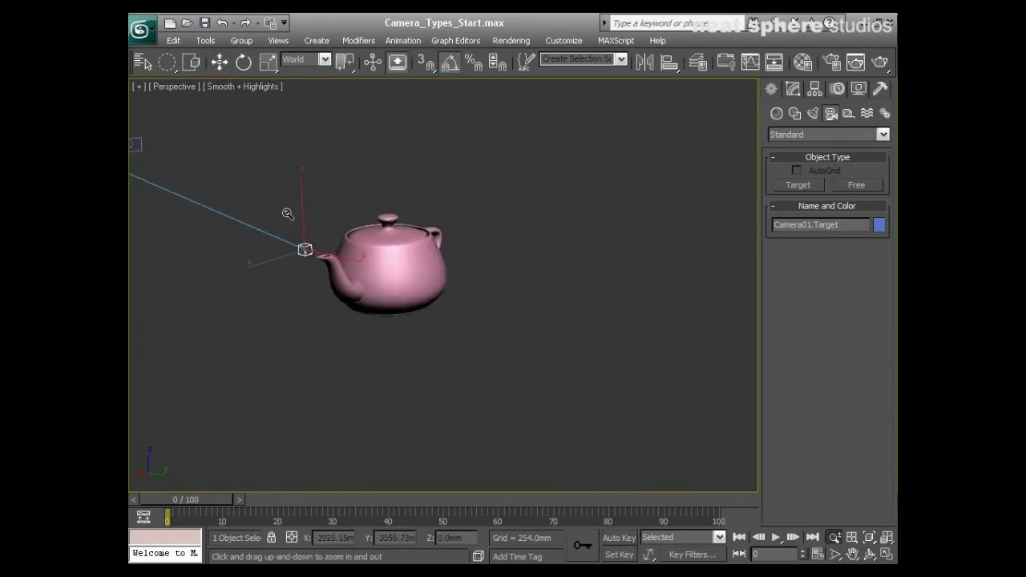
{"action": "left_click_drag", "start_coordinate": [307, 72], "coordinate": [444, 82]}
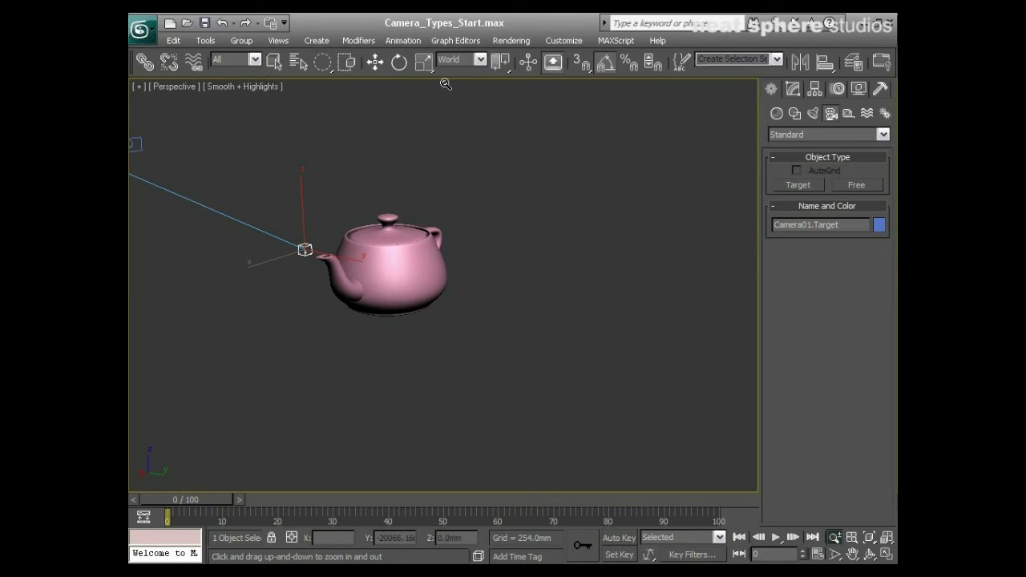
{"action": "left_click", "coordinate": [146, 66]}
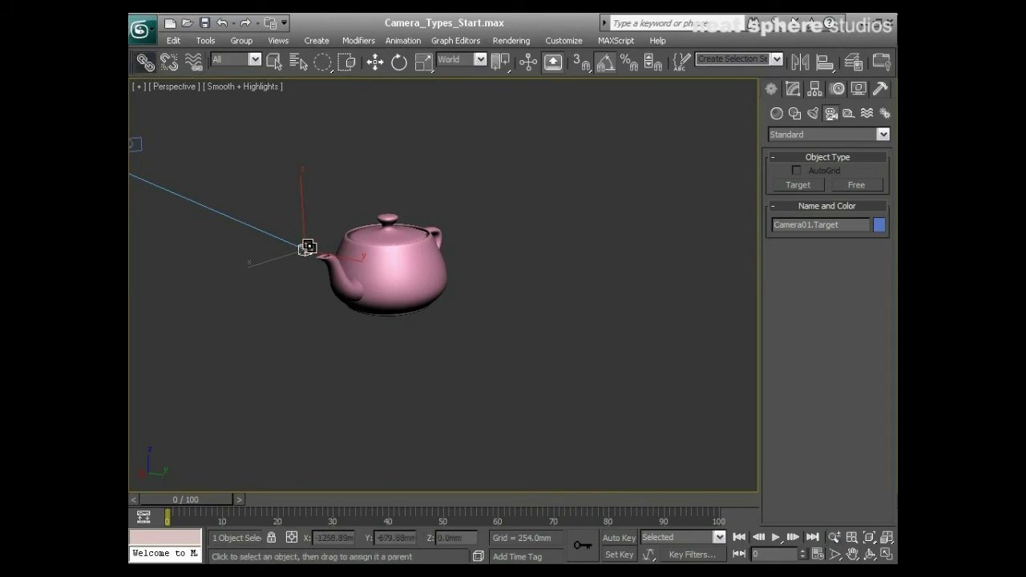
{"action": "left_click_drag", "start_coordinate": [405, 155], "coordinate": [380, 144]}
{"action": "left_click_drag", "start_coordinate": [281, 157], "coordinate": [453, 317]}
Step: Move the teapot to about Y 837 and Z 2677 mm to test the linked camera target
{"action": "key", "text": "alt+z"}
{"action": "key", "text": "w"}
{"action": "left_click", "coordinate": [451, 287]}
{"action": "left_click", "coordinate": [423, 272]}
{"action": "left_click_drag", "start_coordinate": [434, 259], "coordinate": [401, 186]}
Step: Select the free camera and move it to about X -437, Y -4834, Z 3660 mm
{"action": "middle_click_drag", "start_coordinate": [518, 304], "coordinate": [502, 218], "text": "alt"}
{"action": "left_click", "coordinate": [502, 218]}
{"action": "middle_click_drag", "start_coordinate": [423, 305], "coordinate": [494, 294], "text": "alt"}
{"action": "left_click_drag", "start_coordinate": [514, 224], "coordinate": [497, 168]}
{"action": "middle_click_drag", "start_coordinate": [474, 214], "coordinate": [435, 340], "text": "alt"}
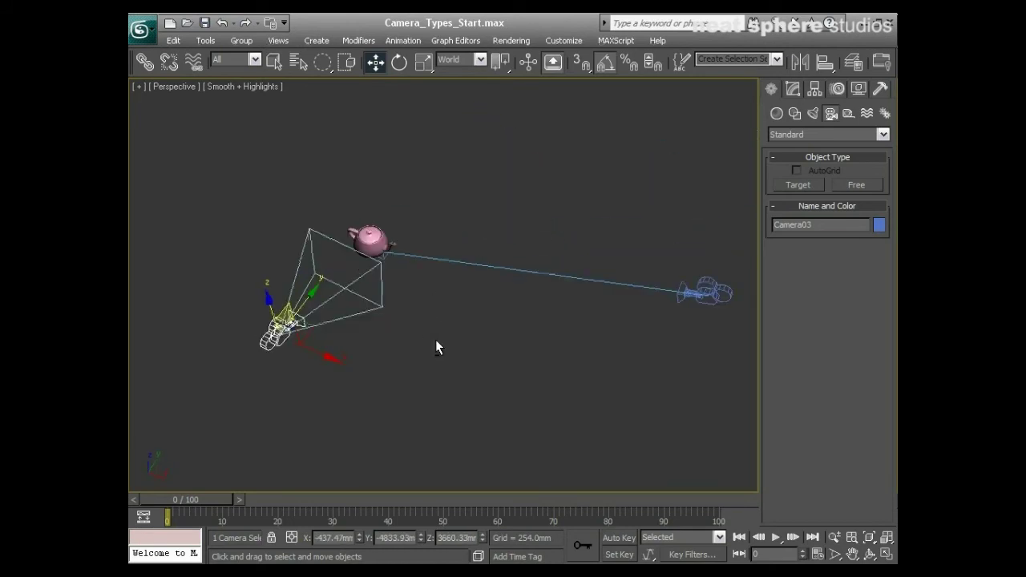
Step: Link the free camera Camera03 to the teapot as its parent
{"action": "left_click", "coordinate": [144, 62]}
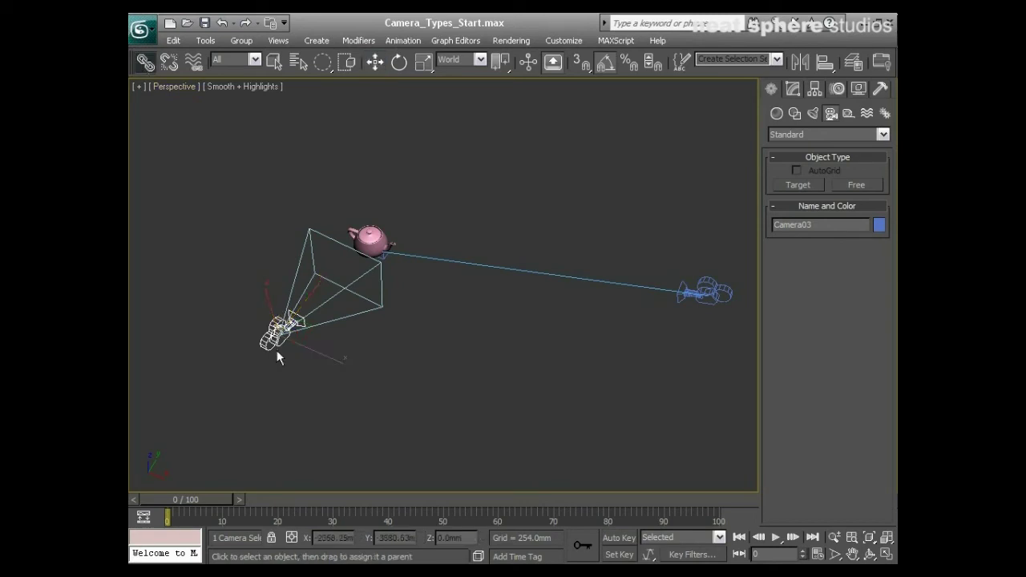
{"action": "left_click_drag", "start_coordinate": [273, 341], "coordinate": [373, 234]}
{"action": "key", "text": "w"}
Step: Move the teapot in the XY plane to about X 691, Y 1323 mm and restore the four-viewport layout
{"action": "left_click", "coordinate": [375, 234]}
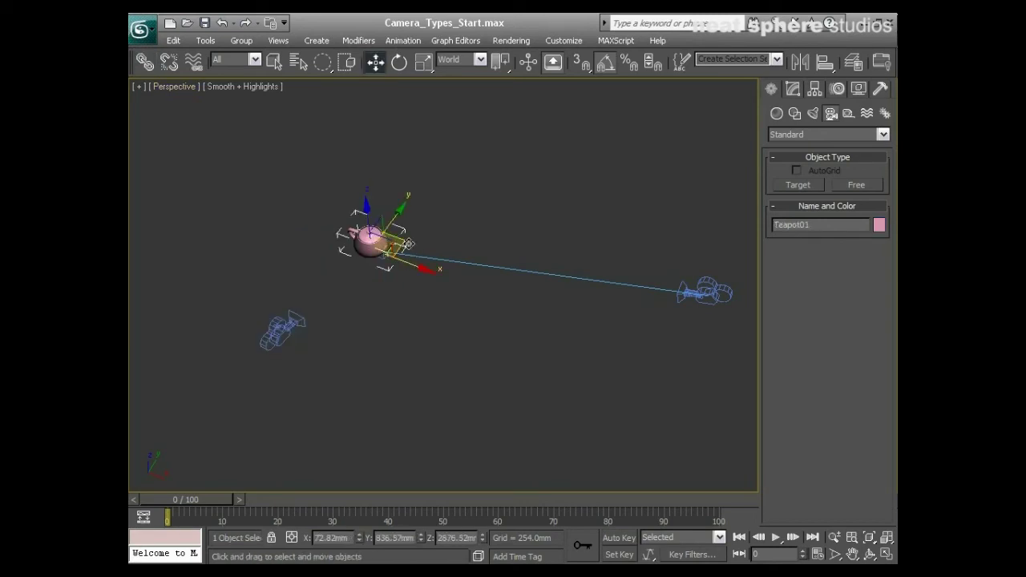
{"action": "mouse_move", "coordinate": [415, 234]}
{"action": "left_mouse_down"}
{"action": "mouse_move", "coordinate": [602, 246]}
{"action": "mouse_move", "coordinate": [426, 131]}
{"action": "mouse_move", "coordinate": [385, 246]}
{"action": "mouse_move", "coordinate": [421, 236]}
{"action": "left_mouse_up"}
{"action": "key", "text": "alt+w"}
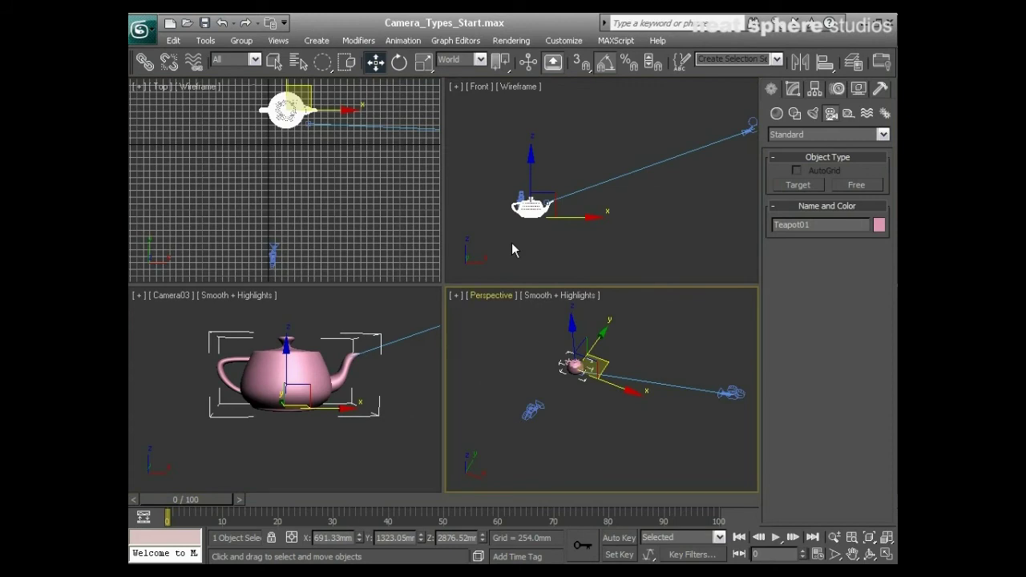
Step: Move the teapot around in the XY plane in the Perspective viewport to test the linked free camera, and deselect it
{"action": "mouse_move", "coordinate": [598, 364]}
{"action": "left_mouse_down"}
{"action": "mouse_move", "coordinate": [575, 440]}
{"action": "mouse_move", "coordinate": [601, 340]}
{"action": "mouse_move", "coordinate": [657, 387]}
{"action": "mouse_move", "coordinate": [549, 473]}
{"action": "mouse_move", "coordinate": [625, 393]}
{"action": "mouse_move", "coordinate": [602, 359]}
{"action": "mouse_move", "coordinate": [588, 361]}
{"action": "mouse_move", "coordinate": [589, 407]}
{"action": "mouse_move", "coordinate": [607, 370]}
{"action": "mouse_move", "coordinate": [602, 381]}
{"action": "left_mouse_up"}
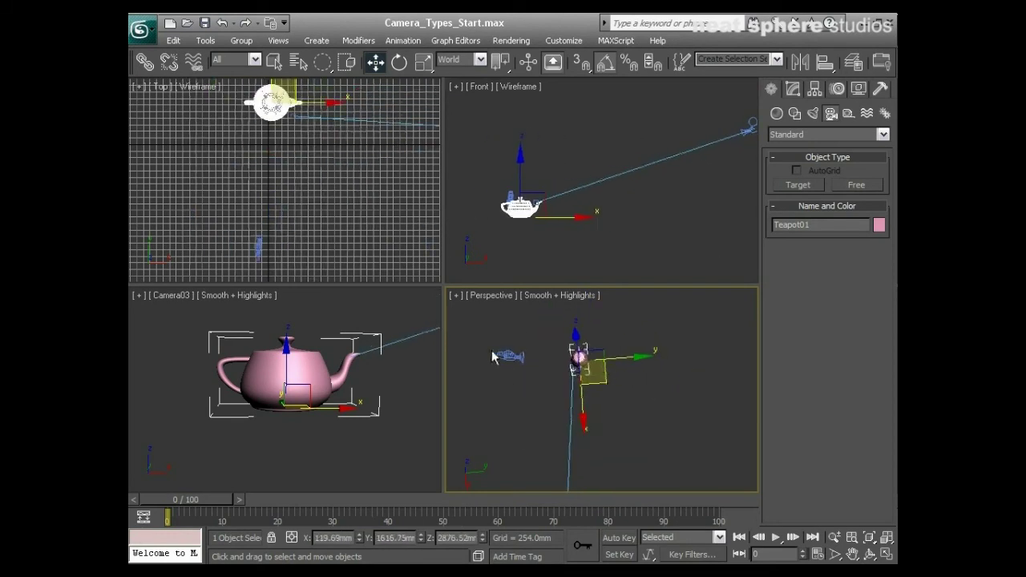
{"action": "left_click_drag", "start_coordinate": [597, 377], "coordinate": [622, 383]}
{"action": "left_click", "coordinate": [653, 405]}
{"action": "middle_click_drag", "start_coordinate": [651, 406], "coordinate": [583, 409], "text": "alt"}
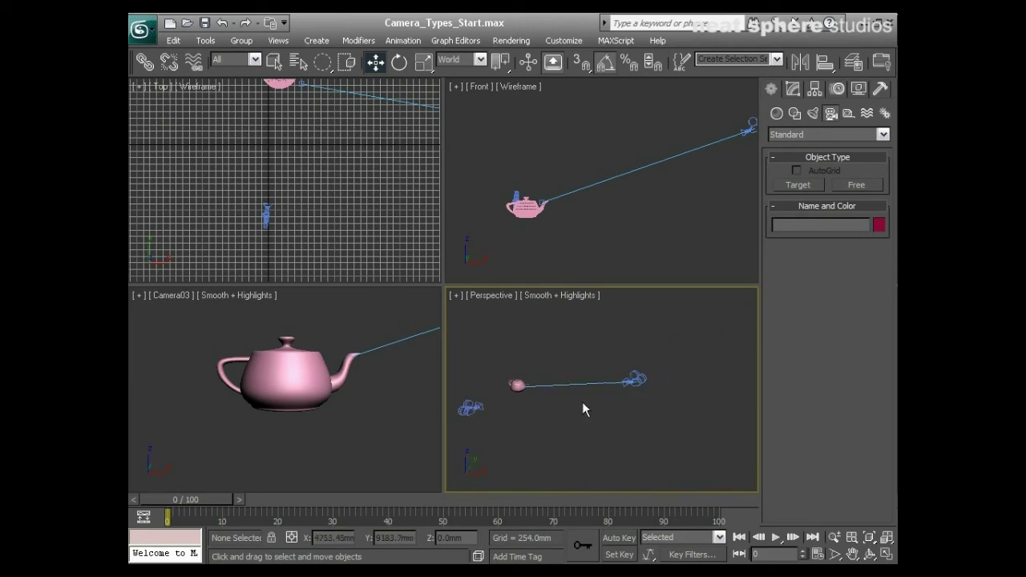
Step: Compare the parameters of target camera Camera01 and free camera Camera03, reselect Camera01 and enlarge its Parameters area
{"action": "left_click", "coordinate": [633, 380]}
{"action": "left_click", "coordinate": [793, 88]}
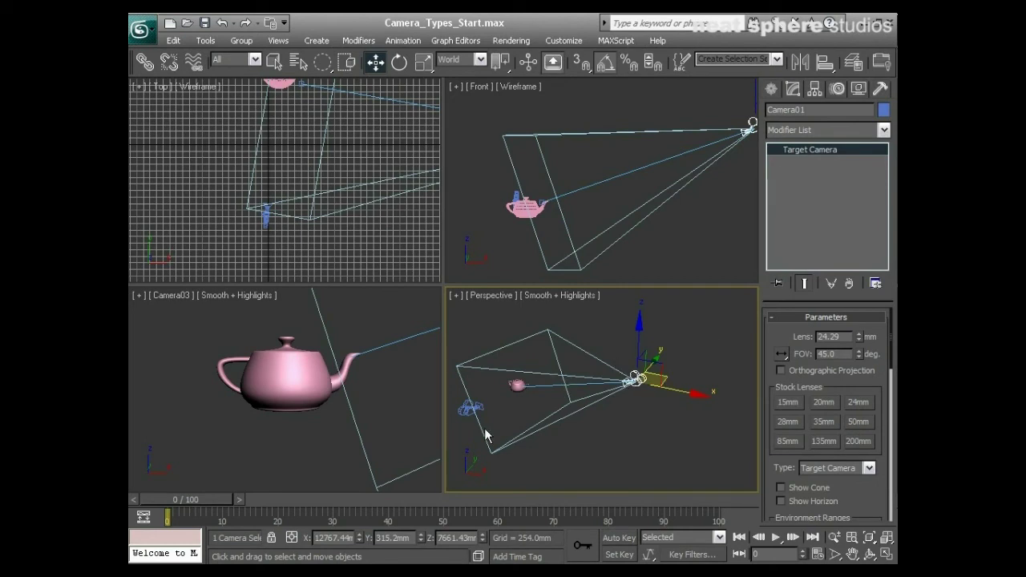
{"action": "left_click", "coordinate": [465, 408]}
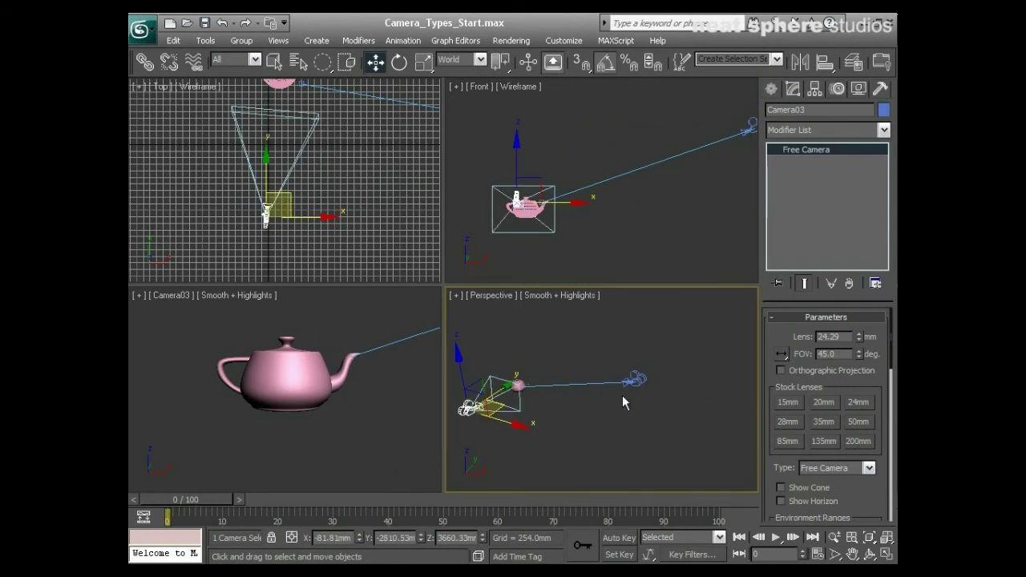
{"action": "left_click", "coordinate": [635, 377]}
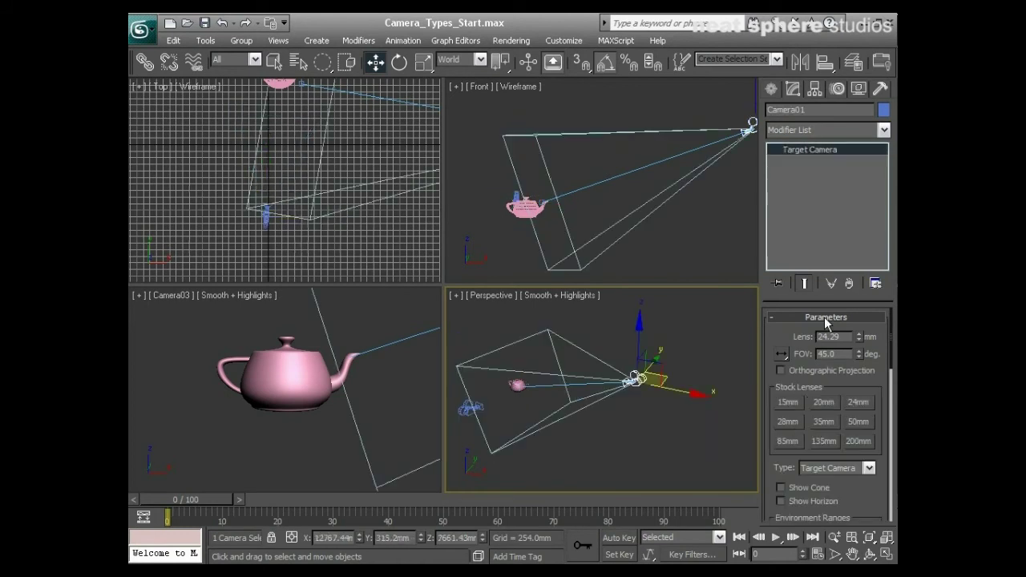
{"action": "left_click_drag", "start_coordinate": [823, 299], "coordinate": [822, 205]}
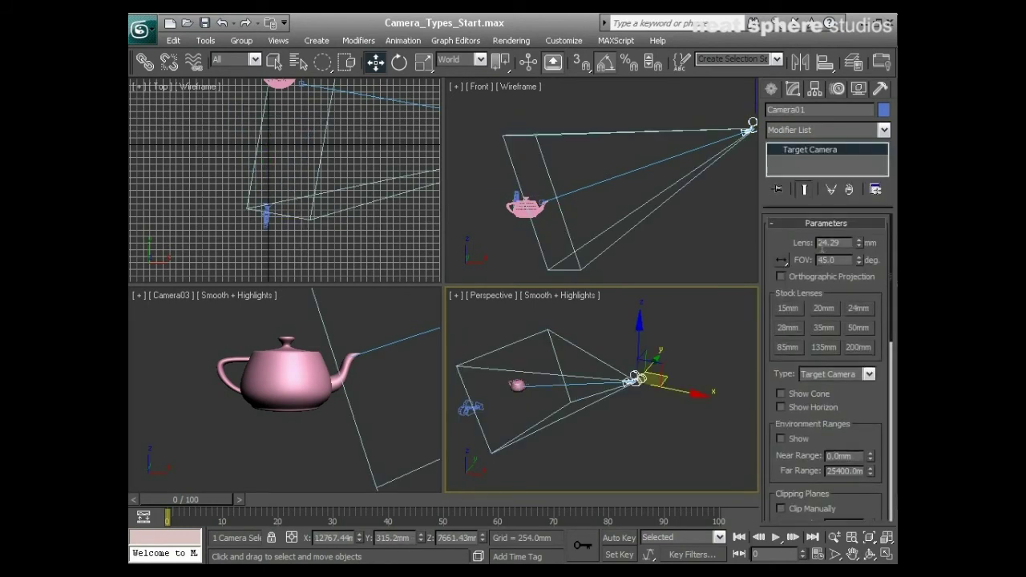
Step: Inspect Camera01's view cone in a maximized Perspective view, and switch the Camera03 viewport to the Camera01 view
{"action": "left_click", "coordinate": [886, 553]}
{"action": "middle_click_drag", "start_coordinate": [472, 357], "coordinate": [452, 318], "text": "alt"}
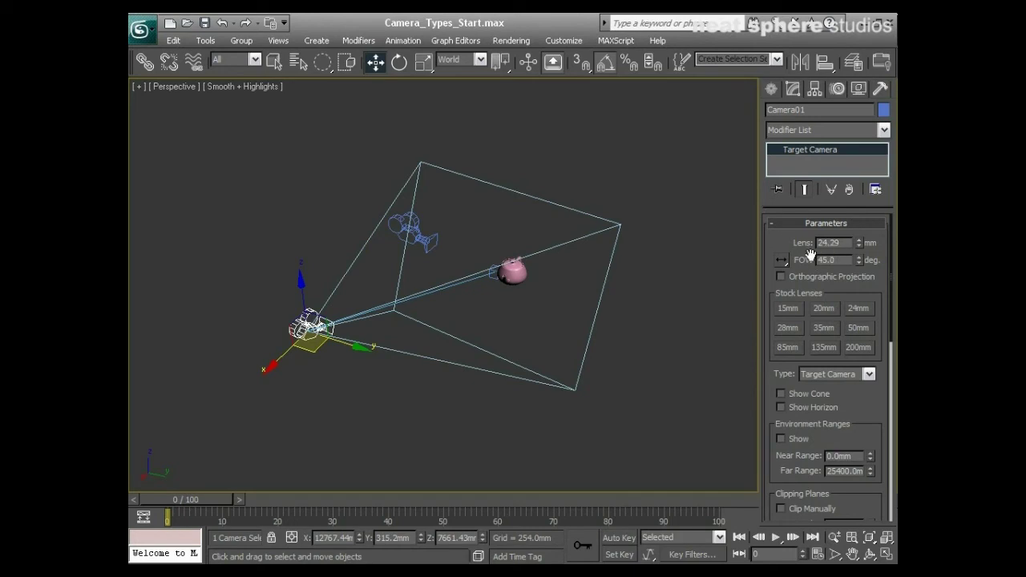
{"action": "left_click", "coordinate": [886, 554]}
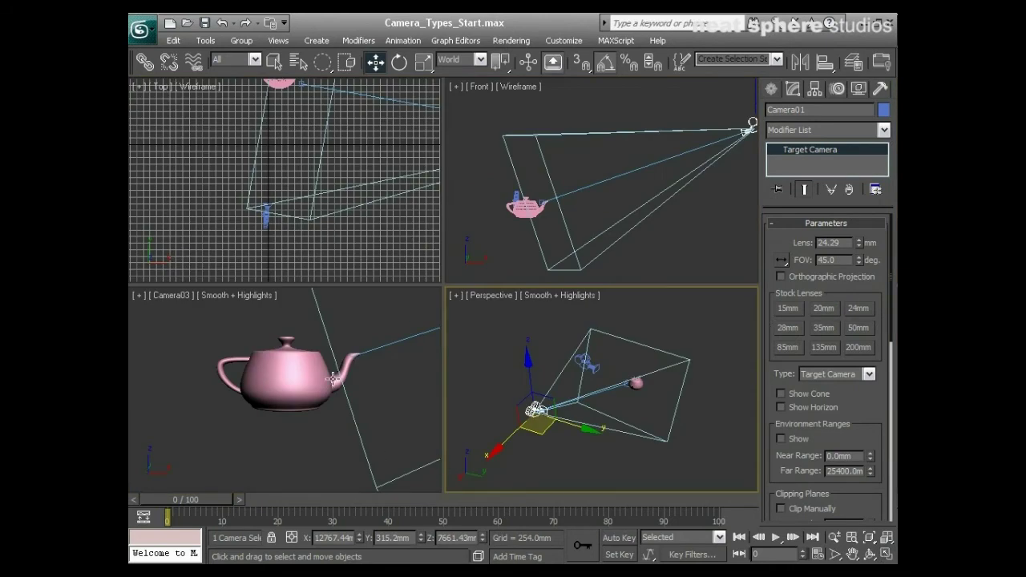
{"action": "left_click", "coordinate": [177, 293]}
{"action": "left_click", "coordinate": [175, 296]}
{"action": "mouse_move", "coordinate": [265, 291]}
{"action": "left_click", "coordinate": [354, 292]}
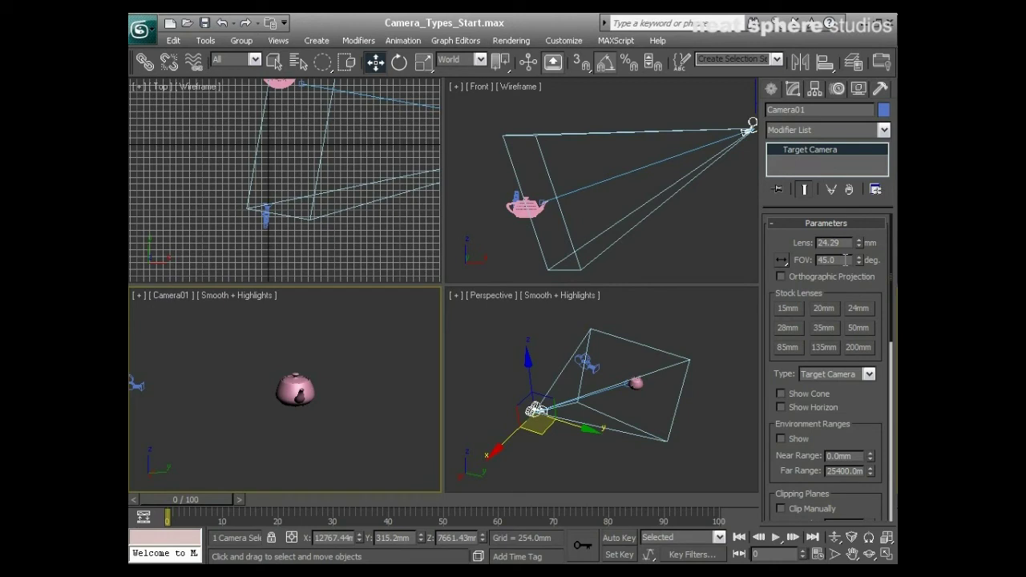
Step: Set Camera01 to the 35 mm stock lens, and dolly and truck it closer to frame the teapot
{"action": "left_click", "coordinate": [818, 329]}
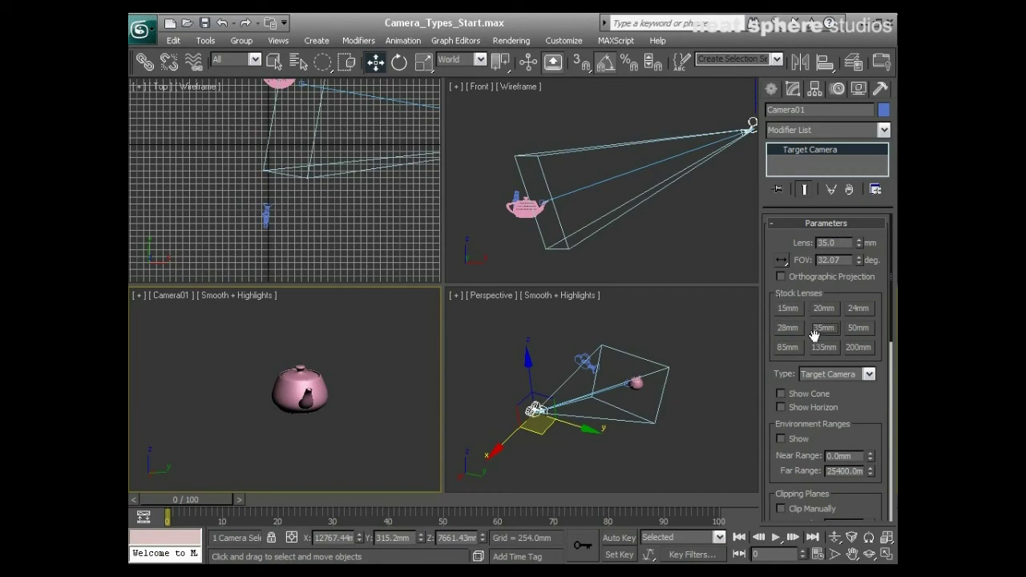
{"action": "left_click", "coordinate": [834, 537]}
{"action": "left_click_drag", "start_coordinate": [305, 412], "coordinate": [333, 369]}
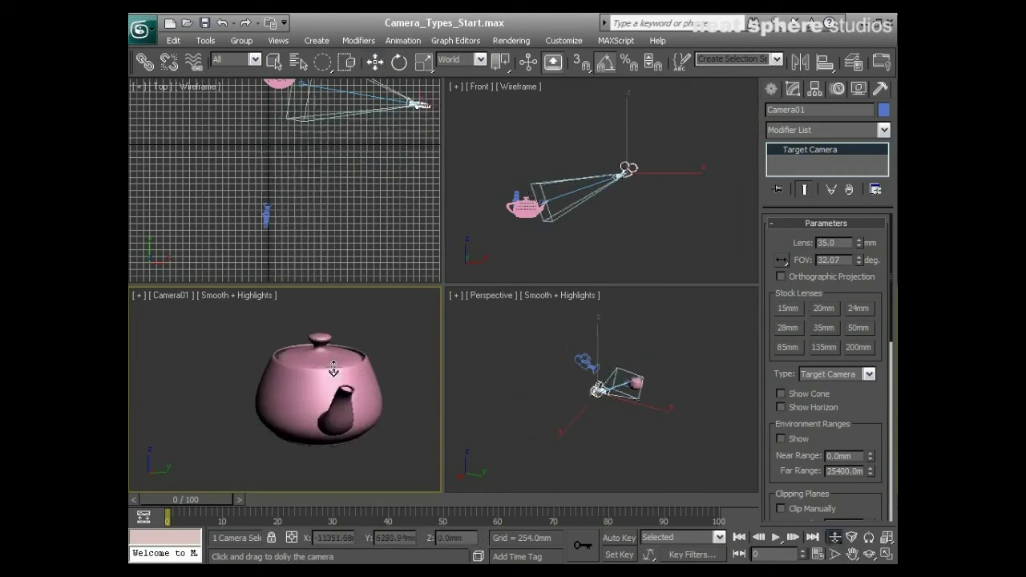
{"action": "left_click", "coordinate": [852, 553]}
{"action": "left_click_drag", "start_coordinate": [424, 426], "coordinate": [407, 422]}
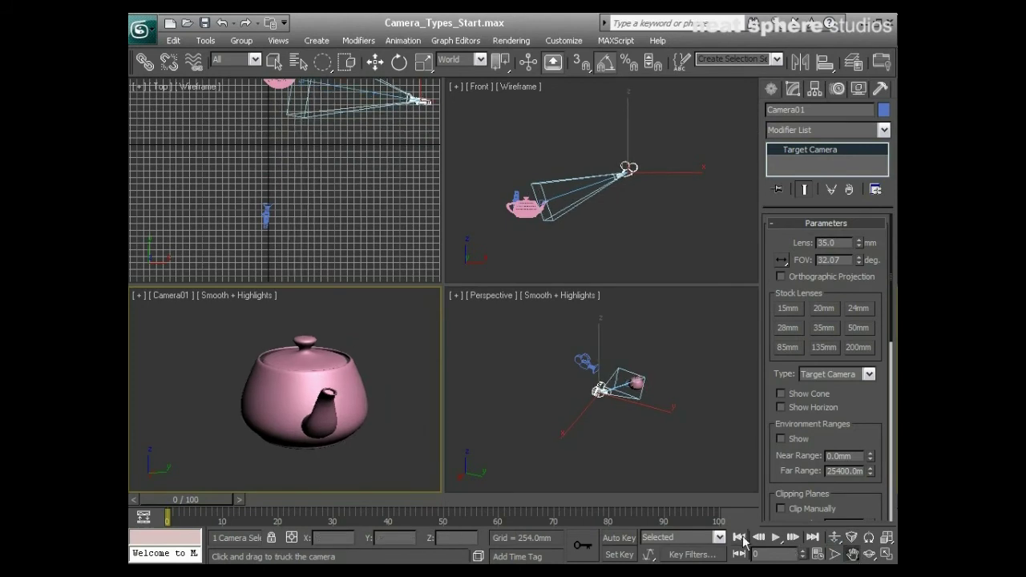
{"action": "right_click", "coordinate": [653, 426]}
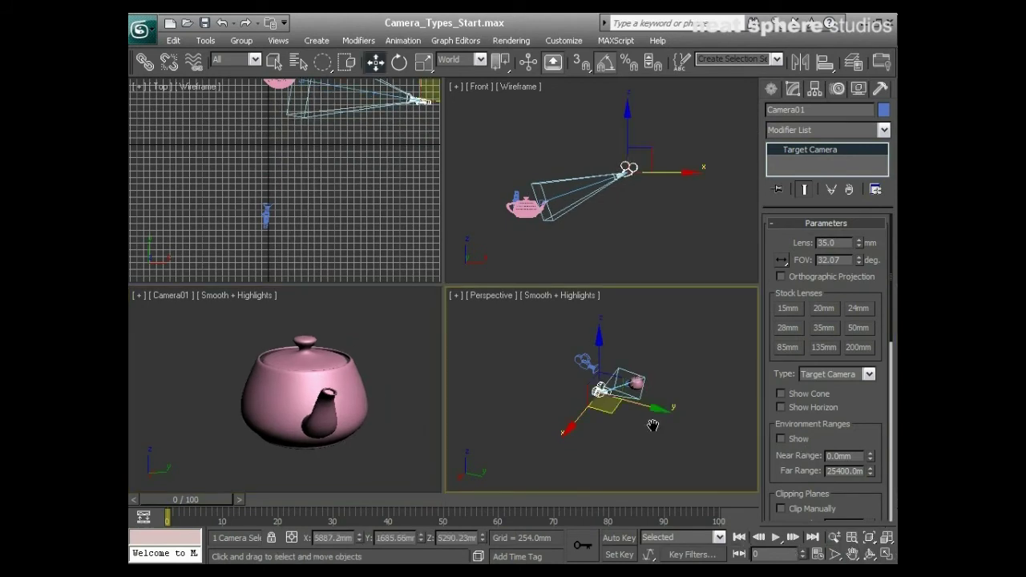
Step: Try the 50 mm and 85 mm stock lenses on Camera01, and dolly it back to fit the whole teapot at 85 mm
{"action": "left_click", "coordinate": [825, 328]}
{"action": "left_click", "coordinate": [854, 328]}
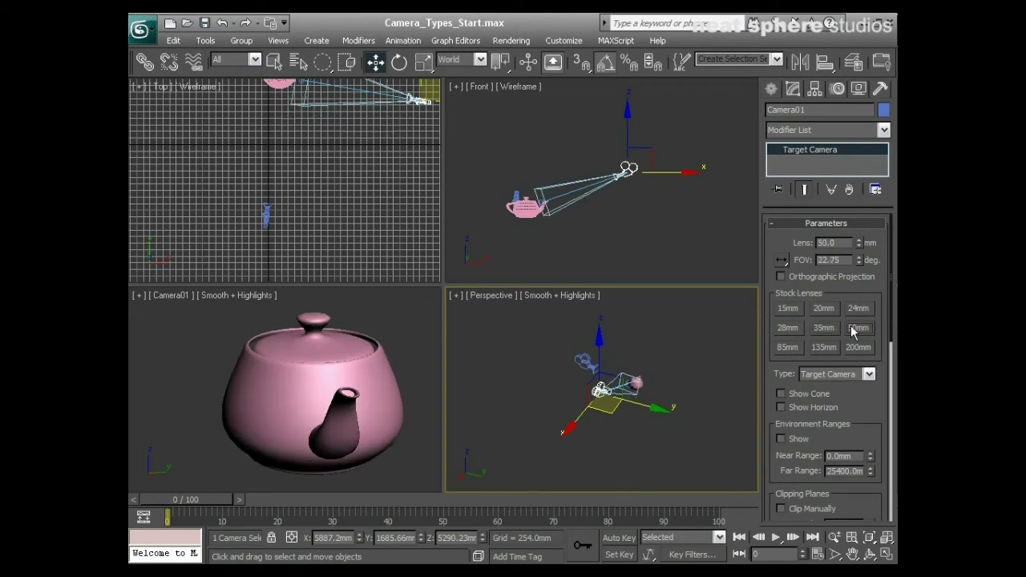
{"action": "left_click", "coordinate": [786, 349]}
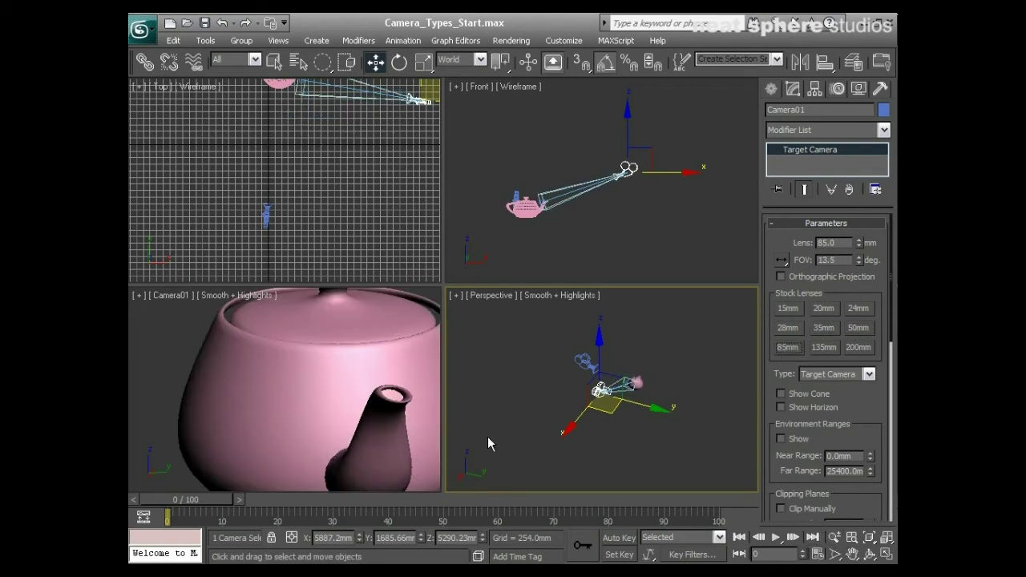
{"action": "right_click", "coordinate": [399, 419]}
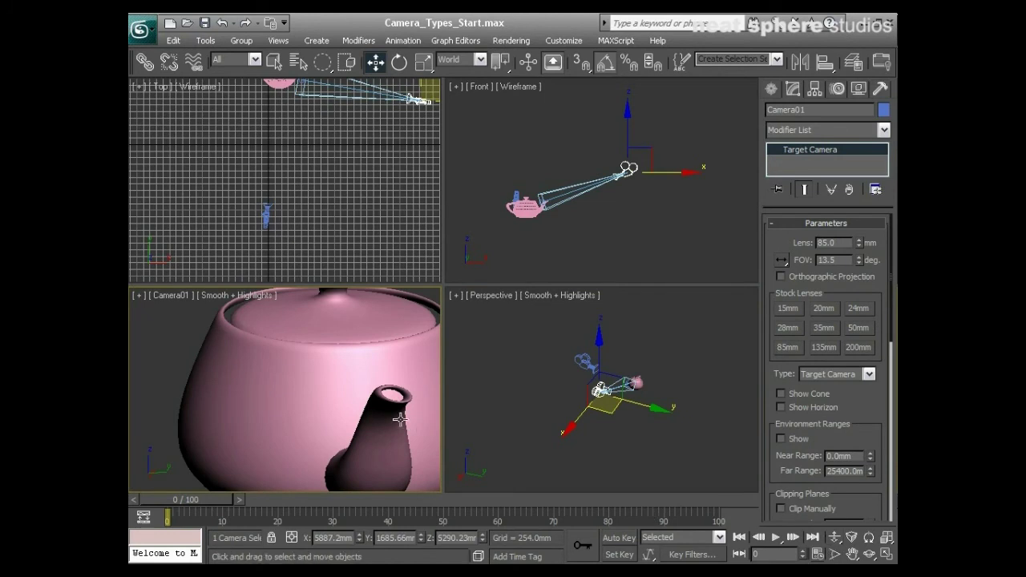
{"action": "left_click", "coordinate": [835, 538]}
{"action": "left_click_drag", "start_coordinate": [394, 371], "coordinate": [385, 441]}
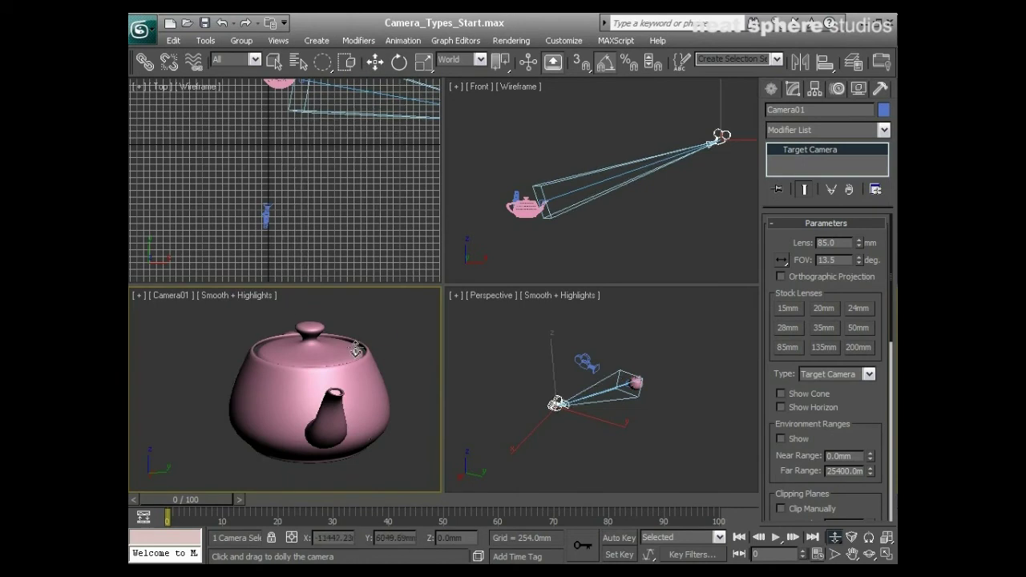
Step: Compare the 35 mm and 85 mm lenses, set Camera01 to 200 mm, and dolly it back to fit the teapot
{"action": "left_click", "coordinate": [822, 328]}
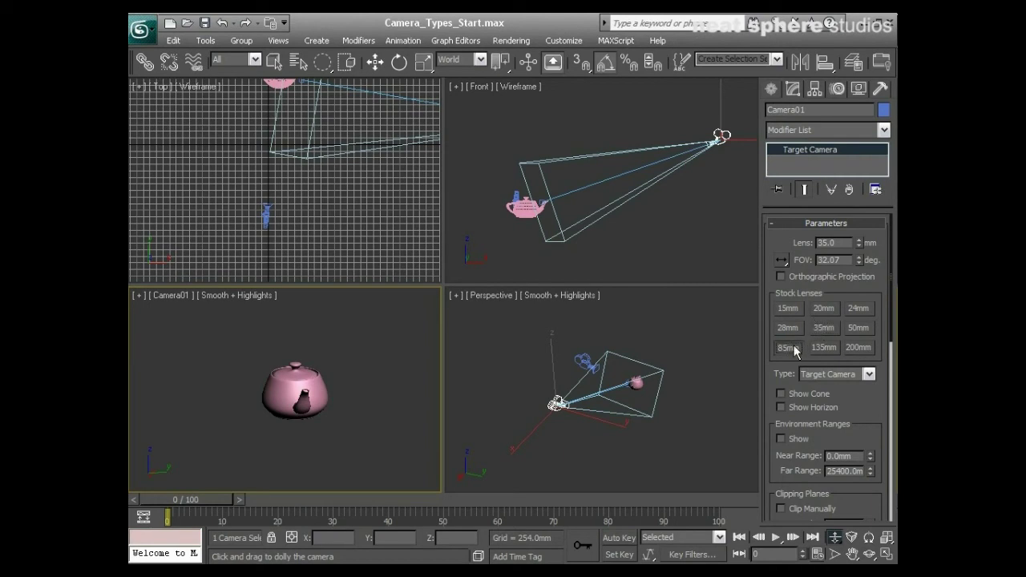
{"action": "left_click", "coordinate": [789, 347]}
{"action": "left_click", "coordinate": [856, 348]}
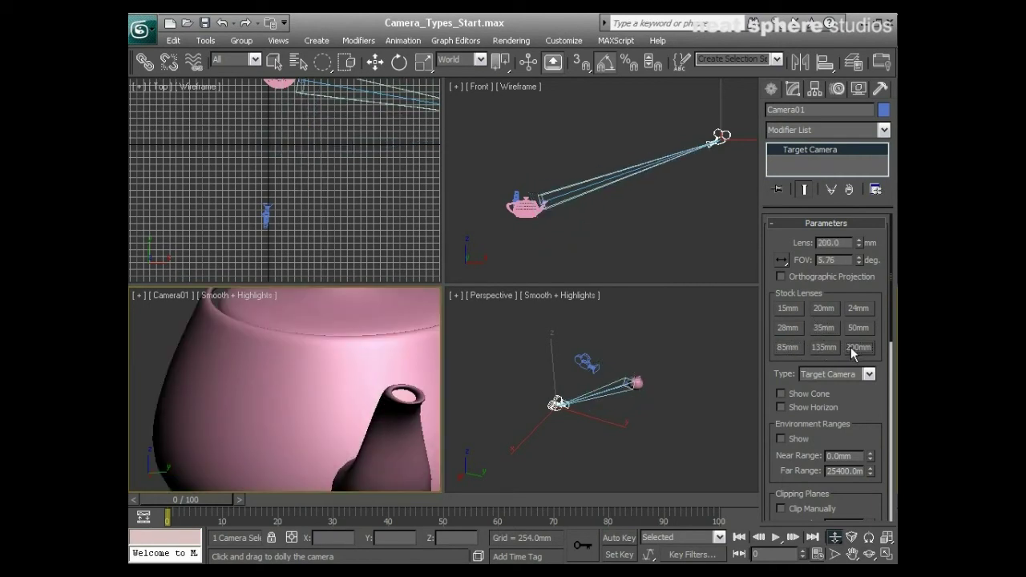
{"action": "left_click_drag", "start_coordinate": [362, 382], "coordinate": [277, 416]}
{"action": "left_click", "coordinate": [853, 553]}
{"action": "left_click", "coordinate": [824, 552]}
{"action": "left_click_drag", "start_coordinate": [394, 374], "coordinate": [378, 403]}
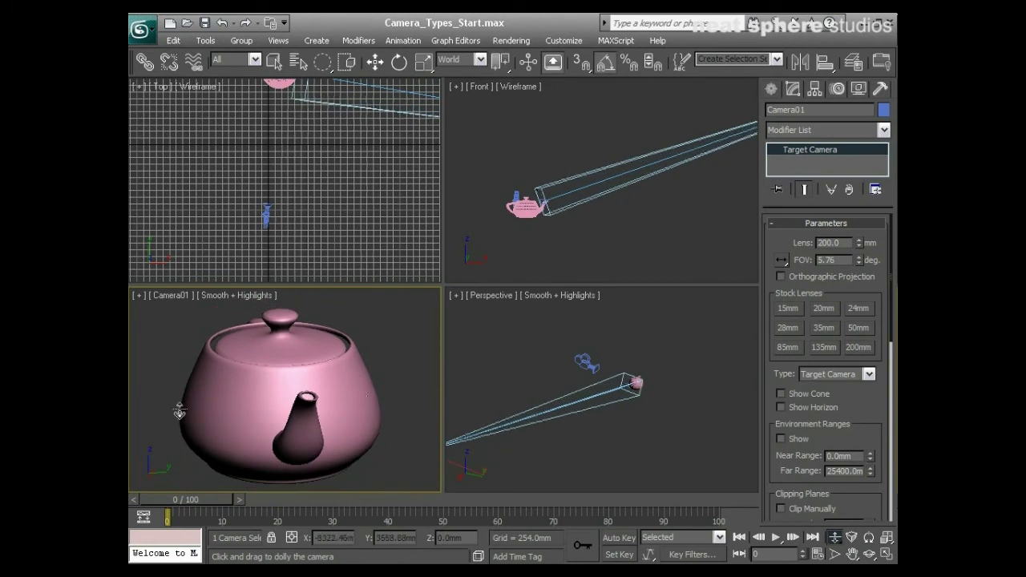
Step: Return Camera01 to 35 mm, dolly it close to the teapot, and apply the 20 mm stock lens
{"action": "left_click", "coordinate": [818, 335]}
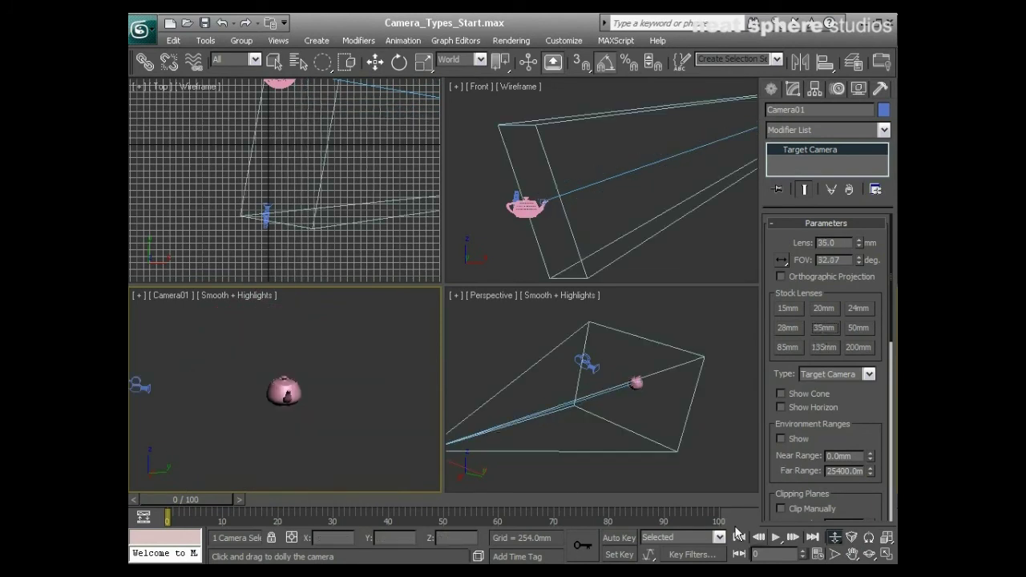
{"action": "left_click_drag", "start_coordinate": [382, 445], "coordinate": [355, 384]}
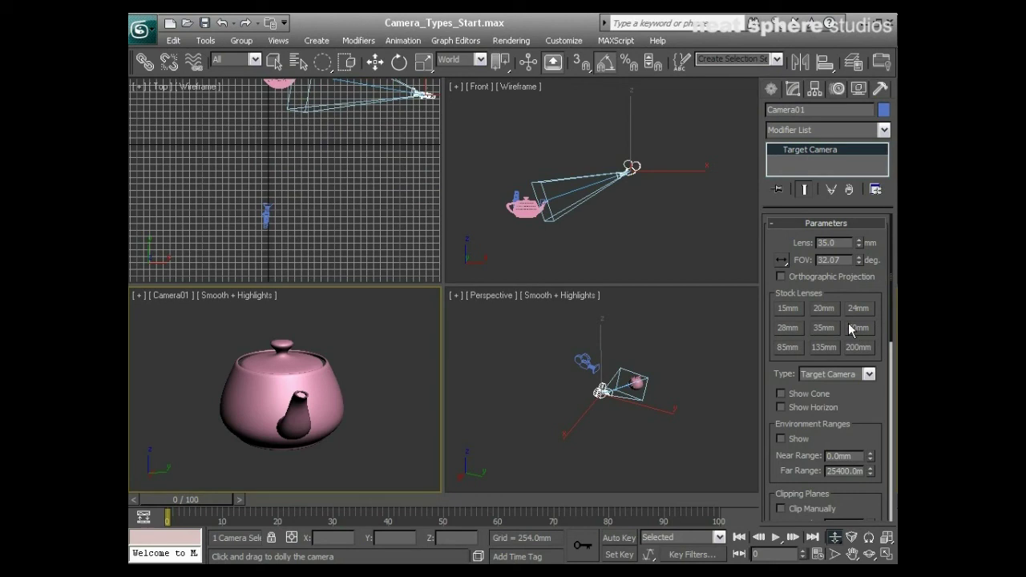
{"action": "left_click", "coordinate": [824, 311]}
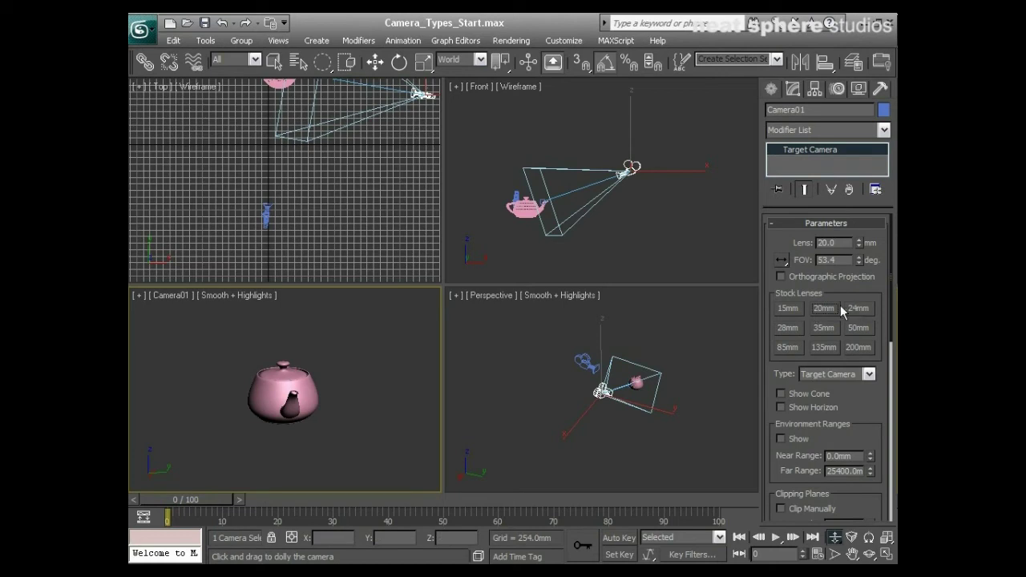
{"action": "key", "text": "q"}
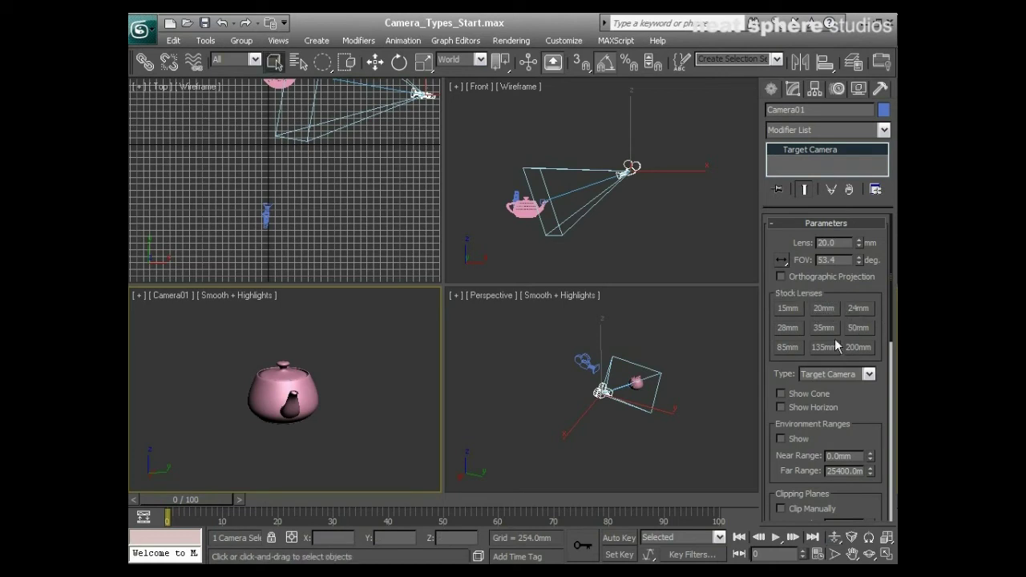
Step: Change Camera01's type to Free Camera and back to Target Camera
{"action": "left_click_drag", "start_coordinate": [873, 412], "coordinate": [870, 290]}
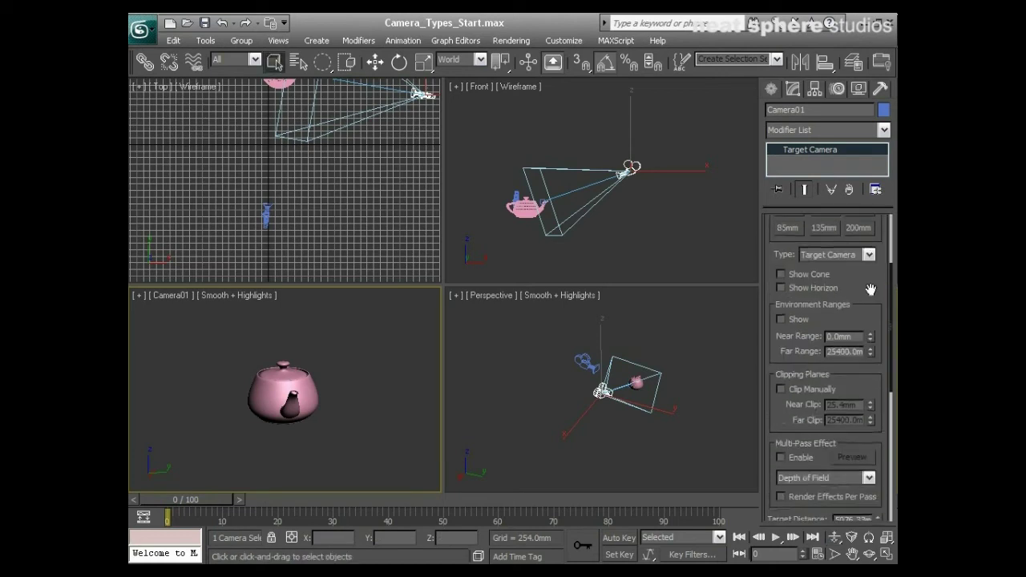
{"action": "left_click", "coordinate": [825, 255]}
{"action": "left_click", "coordinate": [824, 274]}
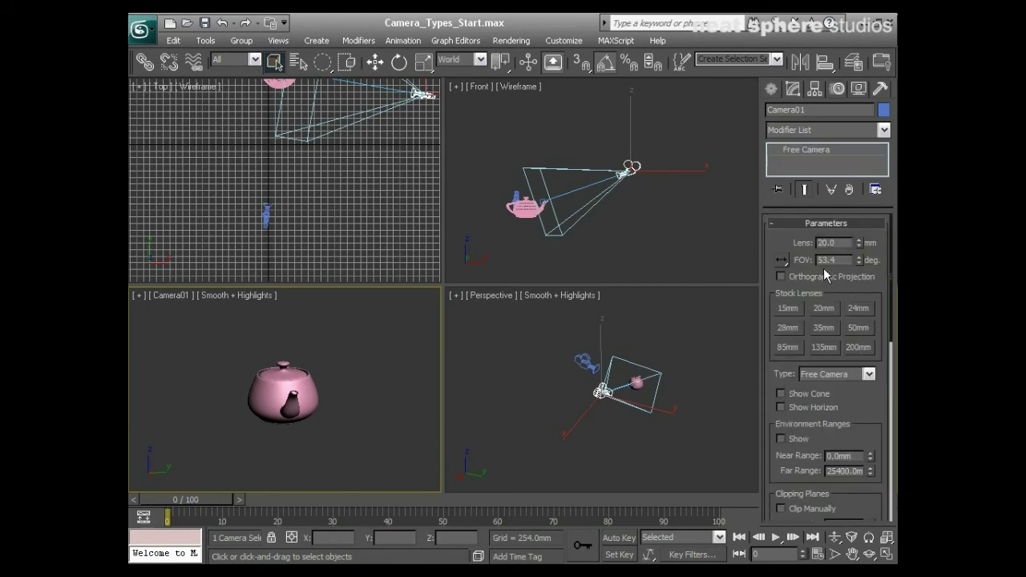
{"action": "left_click", "coordinate": [840, 374]}
{"action": "left_click", "coordinate": [836, 386]}
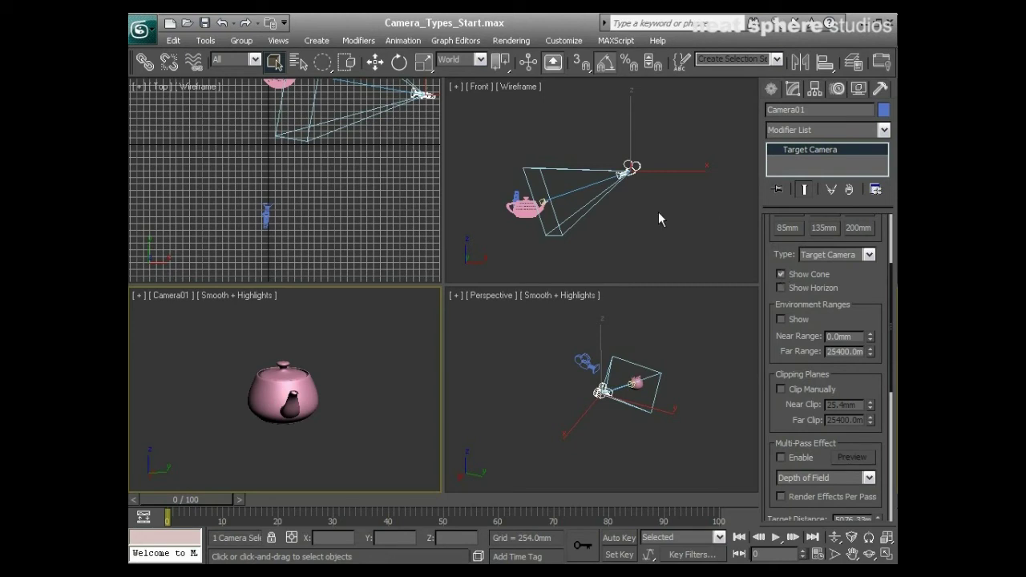
Step: Turn on Show Cone for Camera01, and deselect the camera to check its cone in the viewports
{"action": "left_click", "coordinate": [688, 355]}
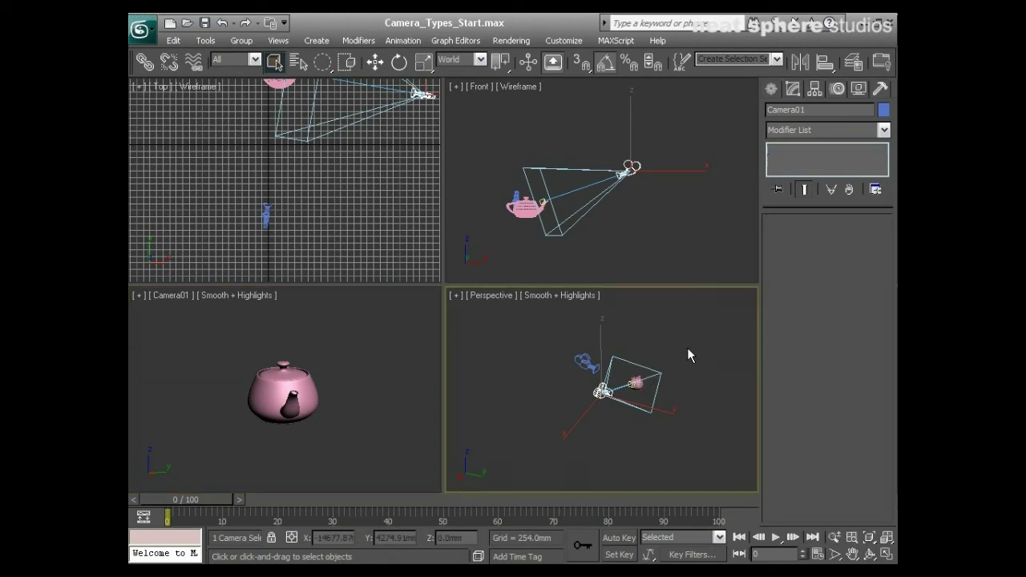
{"action": "left_click", "coordinate": [601, 392]}
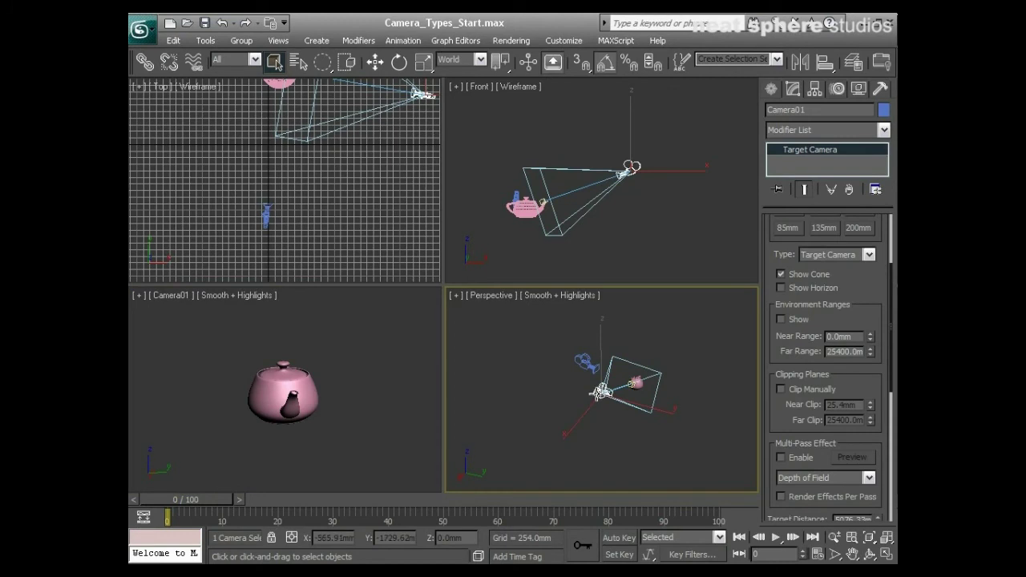
{"action": "left_click", "coordinate": [709, 329]}
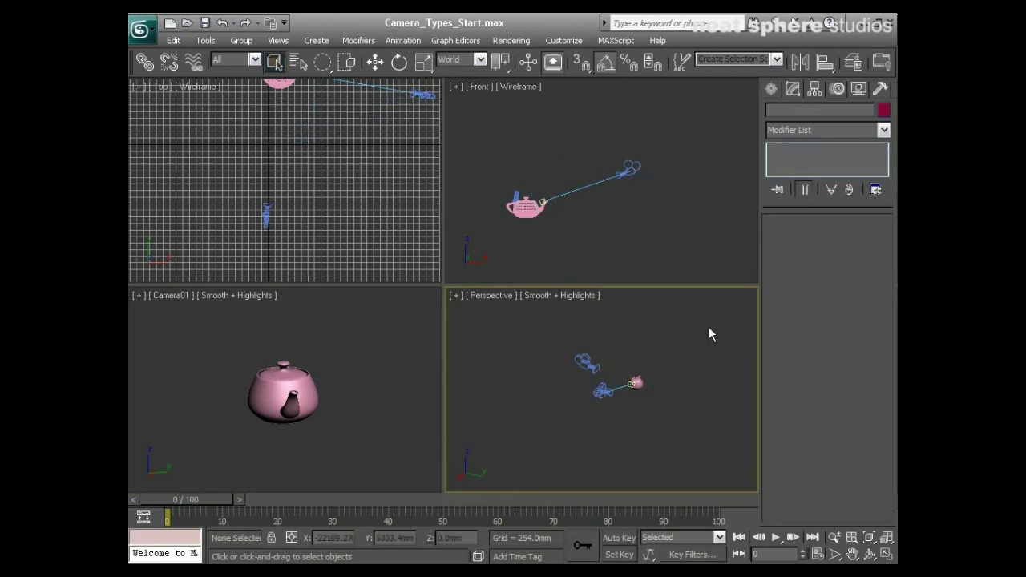
{"action": "left_click", "coordinate": [602, 393]}
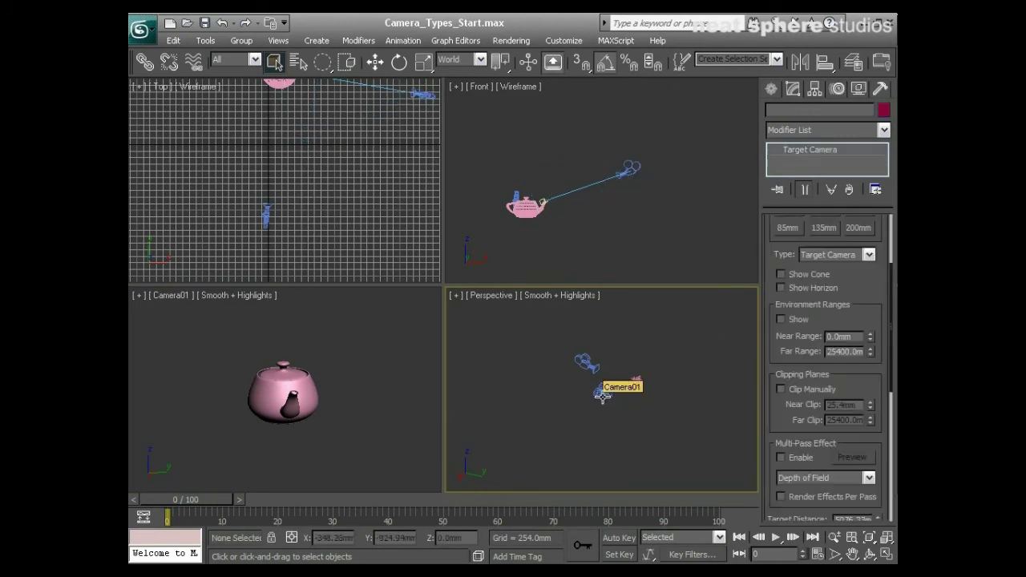
{"action": "left_click", "coordinate": [780, 274]}
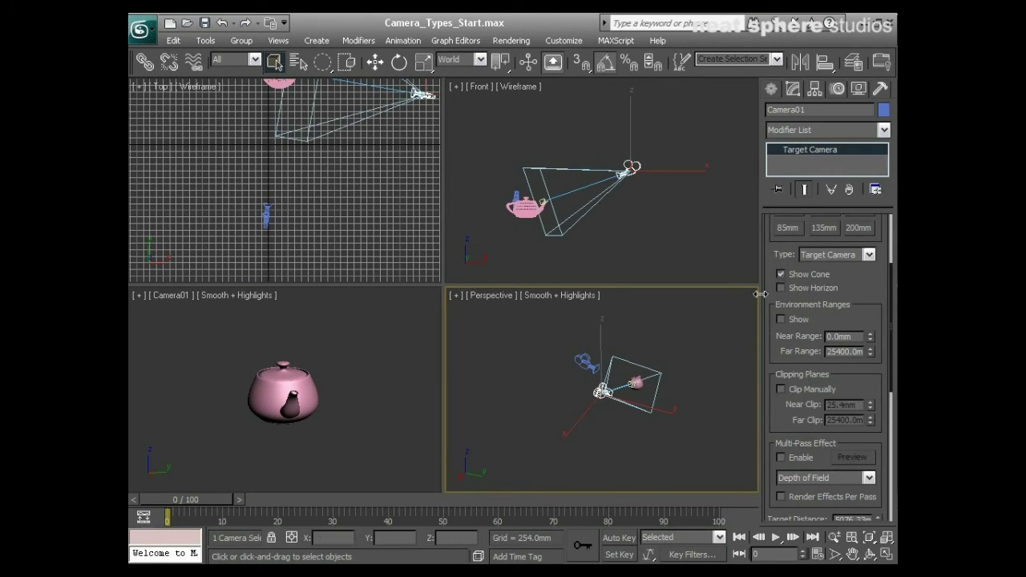
{"action": "left_click", "coordinate": [713, 359]}
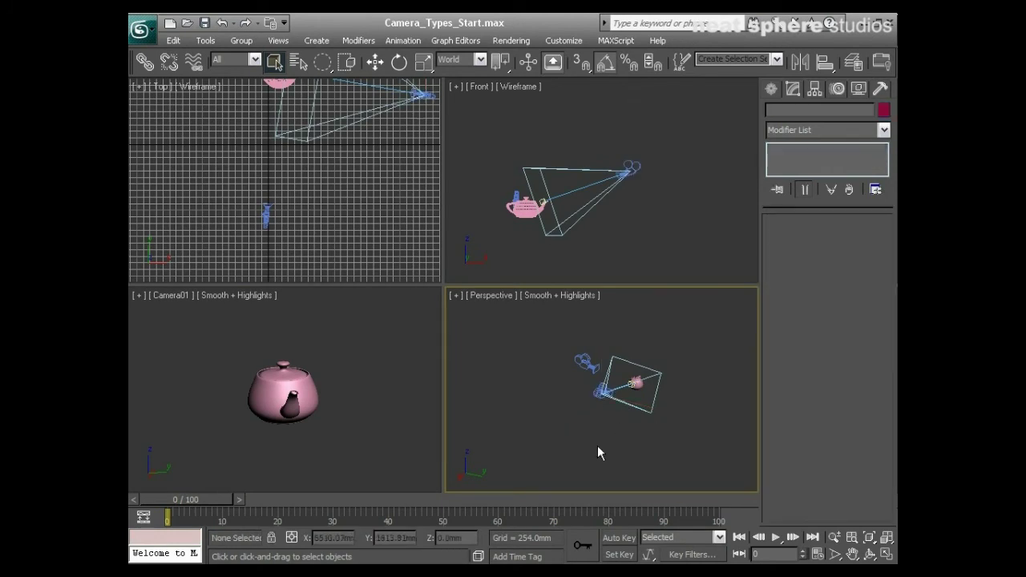
Step: Turn on Show Horizon for Camera01, and deselect the camera in its own viewport
{"action": "left_click", "coordinate": [600, 393]}
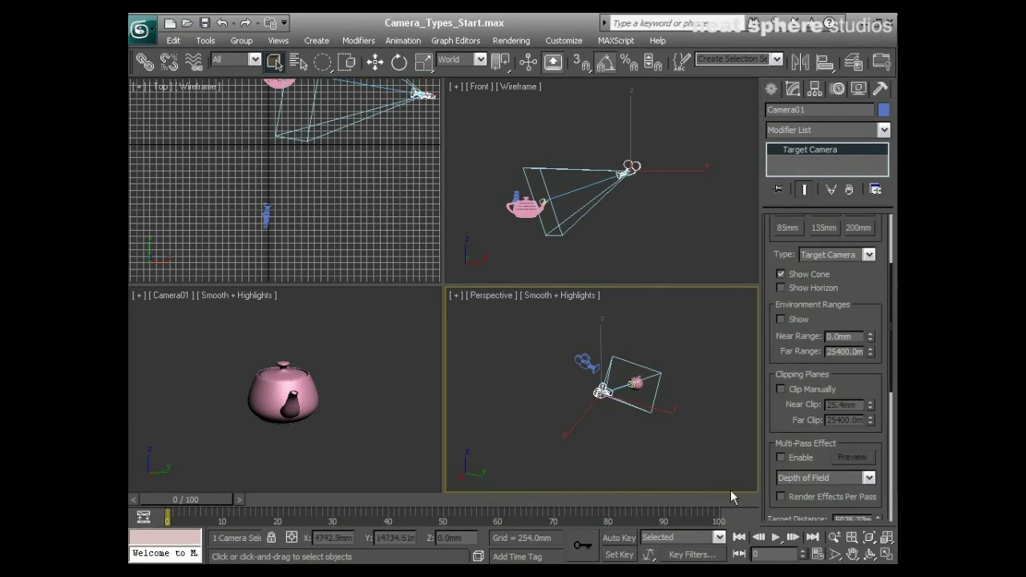
{"action": "left_click", "coordinate": [781, 288]}
{"action": "left_click", "coordinate": [388, 410]}
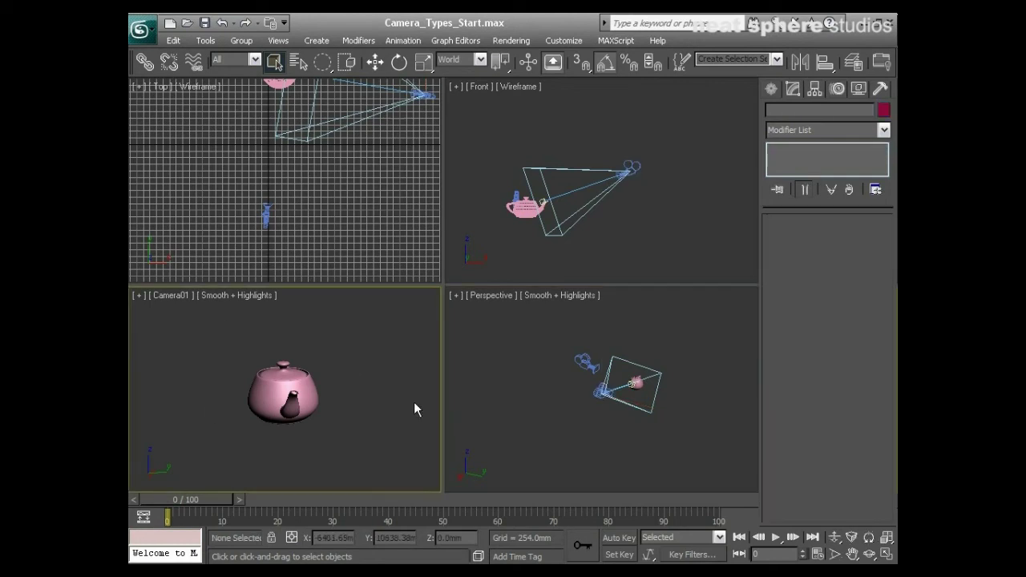
Step: Orbit Camera01 to a lower viewing angle on the teapot to check its horizon line
{"action": "left_click", "coordinate": [870, 557]}
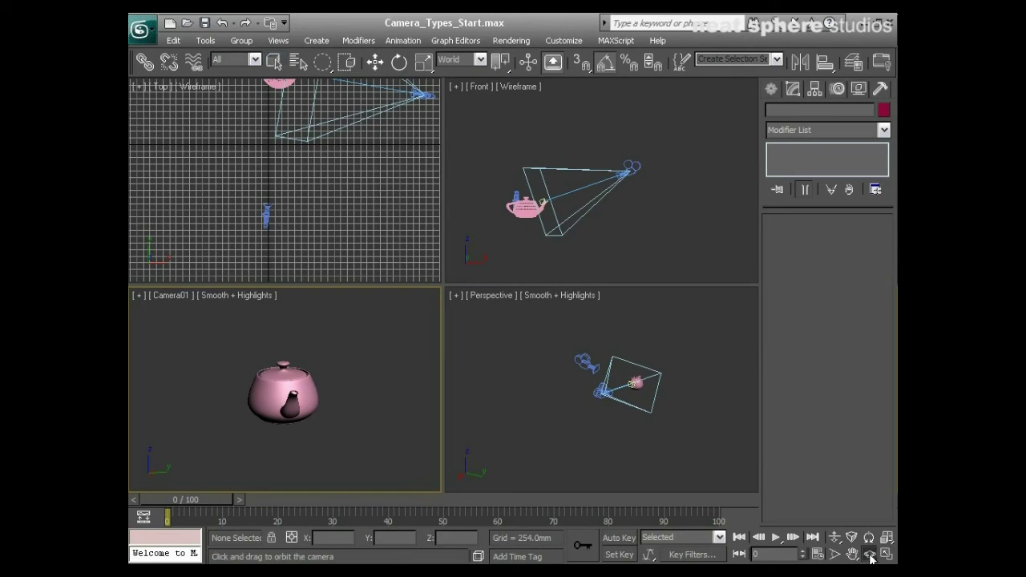
{"action": "left_click_drag", "start_coordinate": [392, 437], "coordinate": [389, 420]}
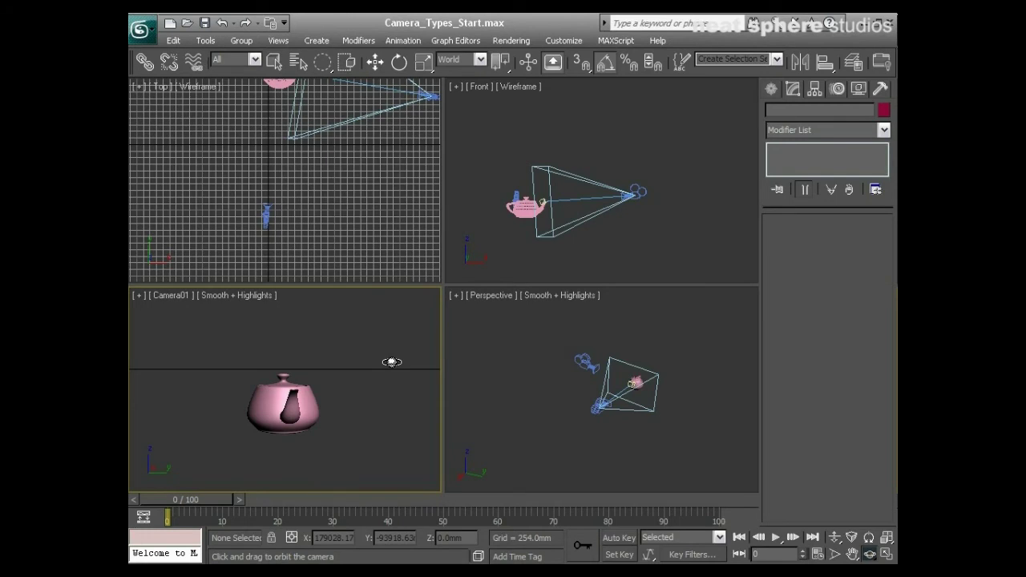
{"action": "right_click", "coordinate": [619, 443]}
Step: Select Camera01 and turn on the display of its environment ranges
{"action": "left_click", "coordinate": [595, 409]}
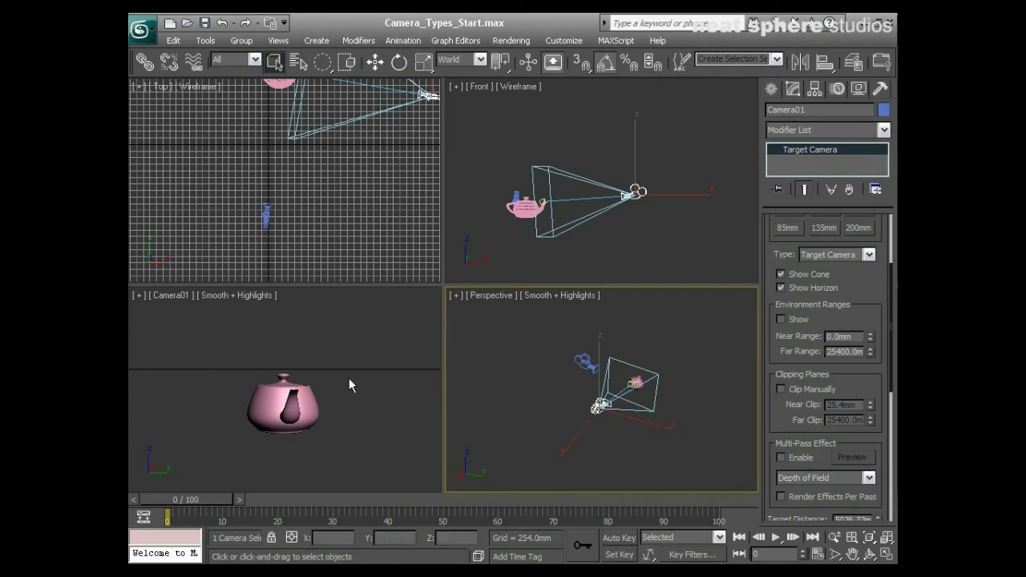
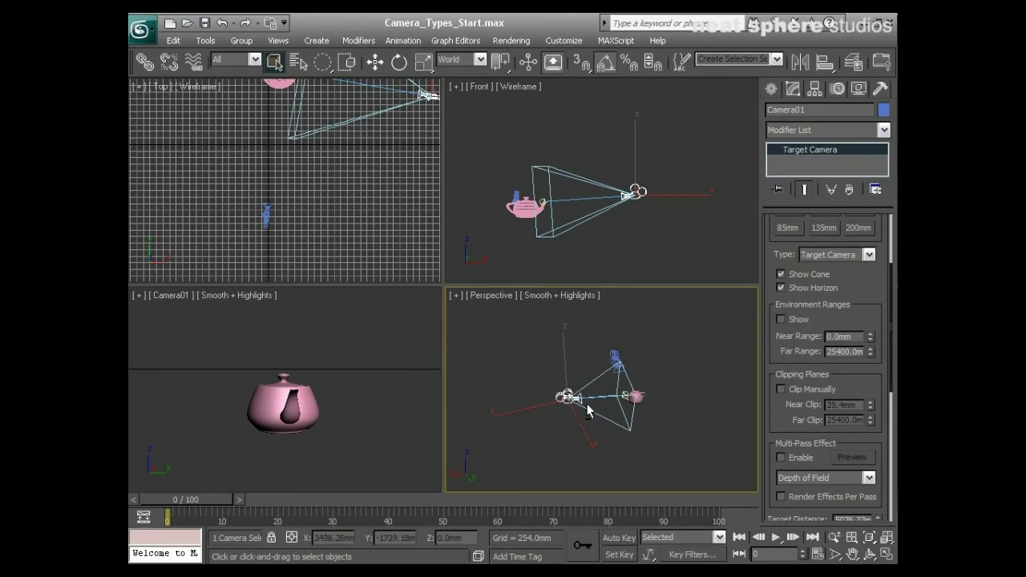
{"action": "left_click", "coordinate": [781, 319]}
{"action": "left_click_drag", "start_coordinate": [686, 438], "coordinate": [619, 388]}
{"action": "left_click_drag", "start_coordinate": [593, 421], "coordinate": [661, 395]}
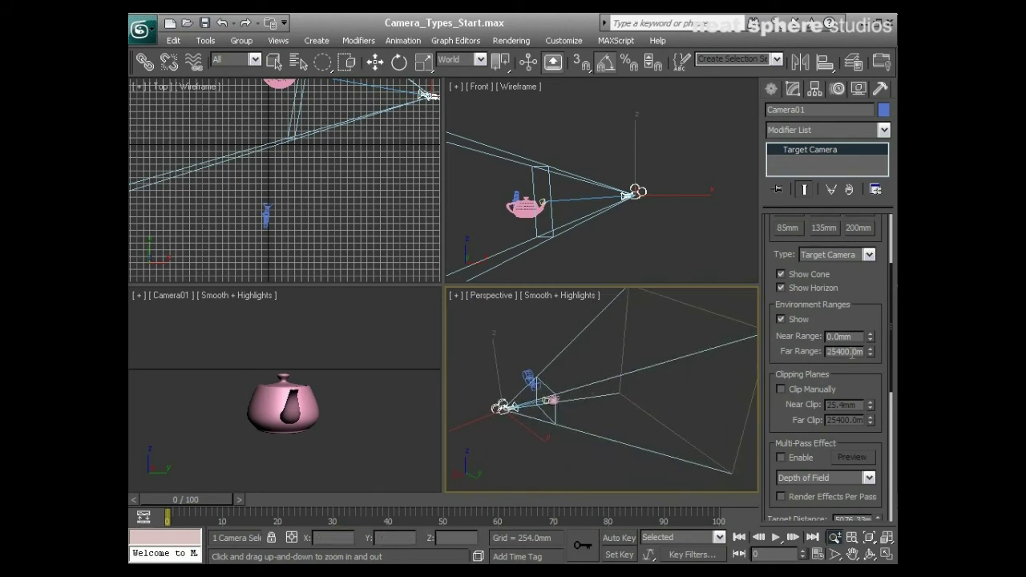
Step: Raise Camera01's environment Near Range to about 22619 mm, and turn off the environment range display
{"action": "left_click_drag", "start_coordinate": [870, 338], "coordinate": [870, 241]}
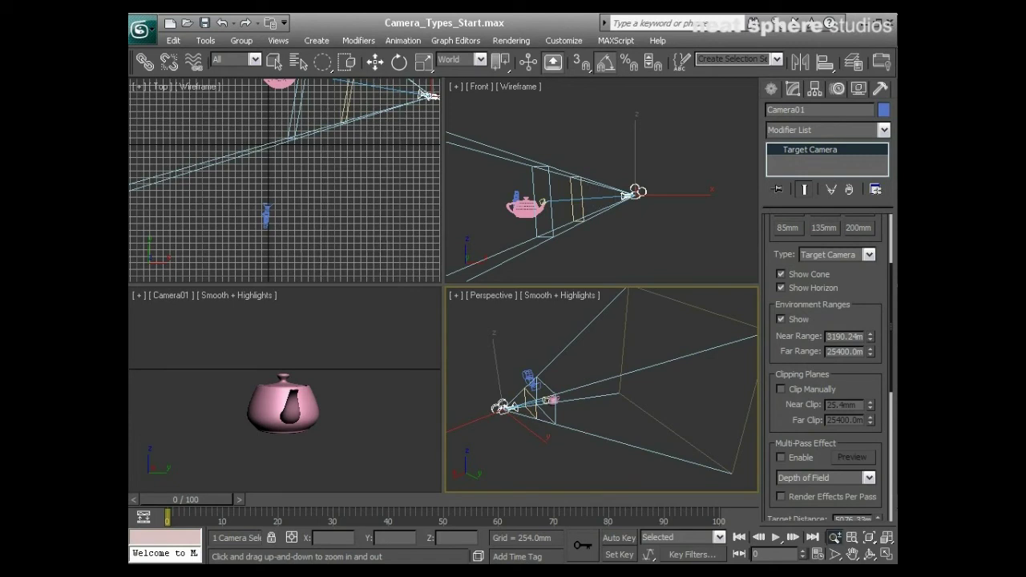
{"action": "left_click_drag", "start_coordinate": [871, 337], "coordinate": [871, 297]}
{"action": "left_click_drag", "start_coordinate": [693, 358], "coordinate": [641, 373]}
{"action": "right_click", "coordinate": [641, 372]}
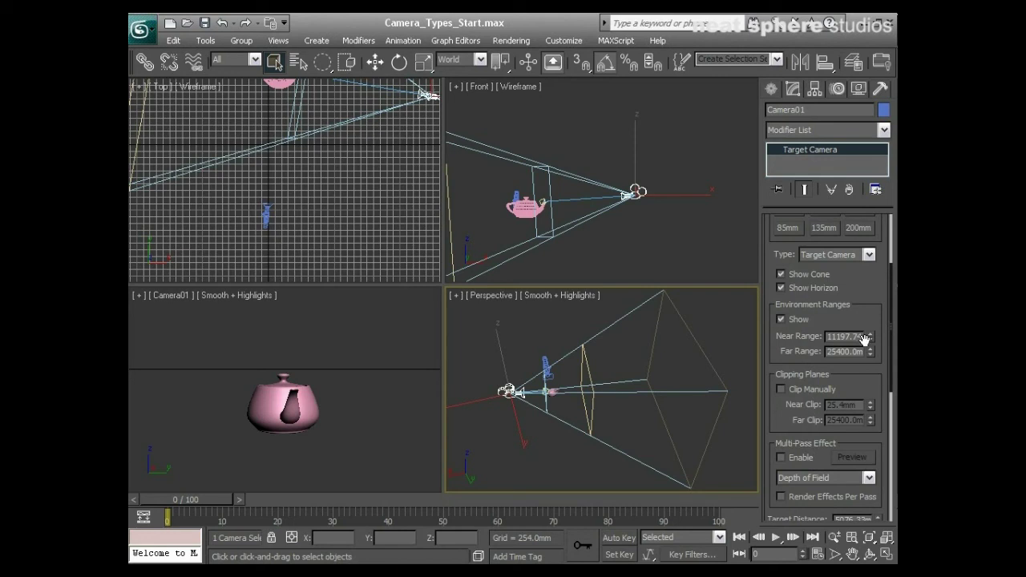
{"action": "left_click_drag", "start_coordinate": [870, 336], "coordinate": [848, 260]}
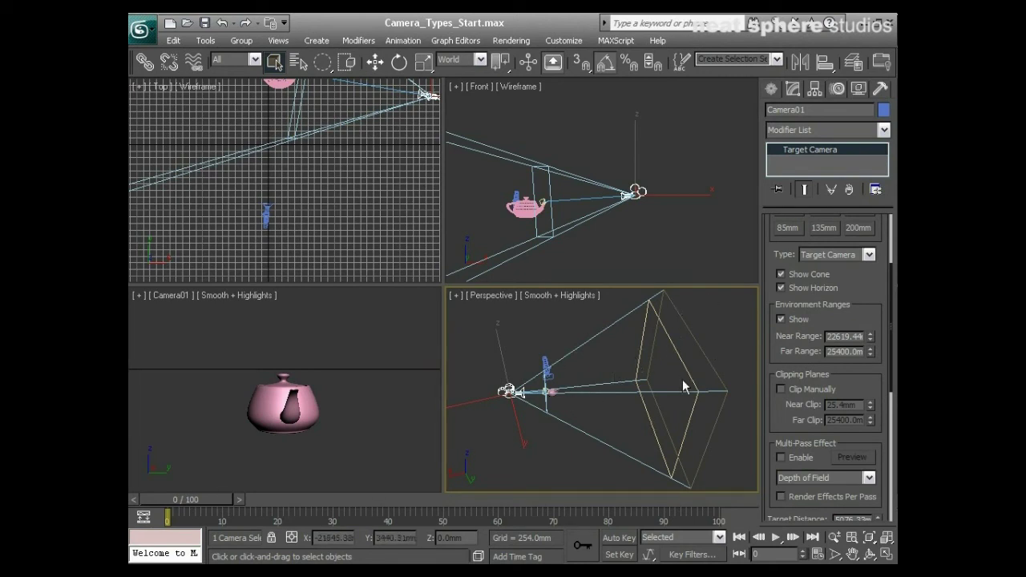
{"action": "left_click", "coordinate": [780, 320]}
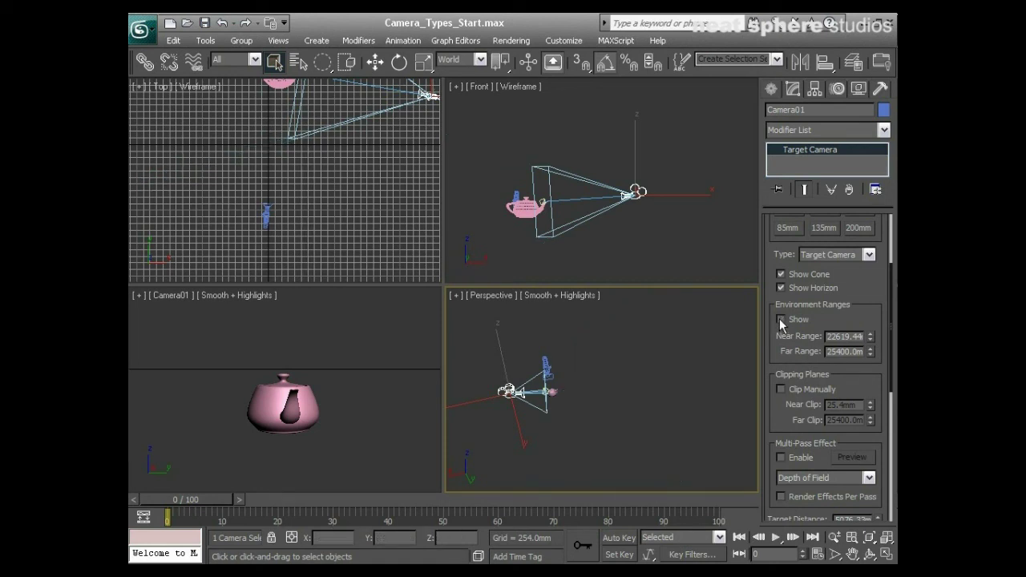
Step: Turn on Clip Manually for Camera01 and raise Near Clip to about 11683 mm
{"action": "left_click", "coordinate": [781, 389]}
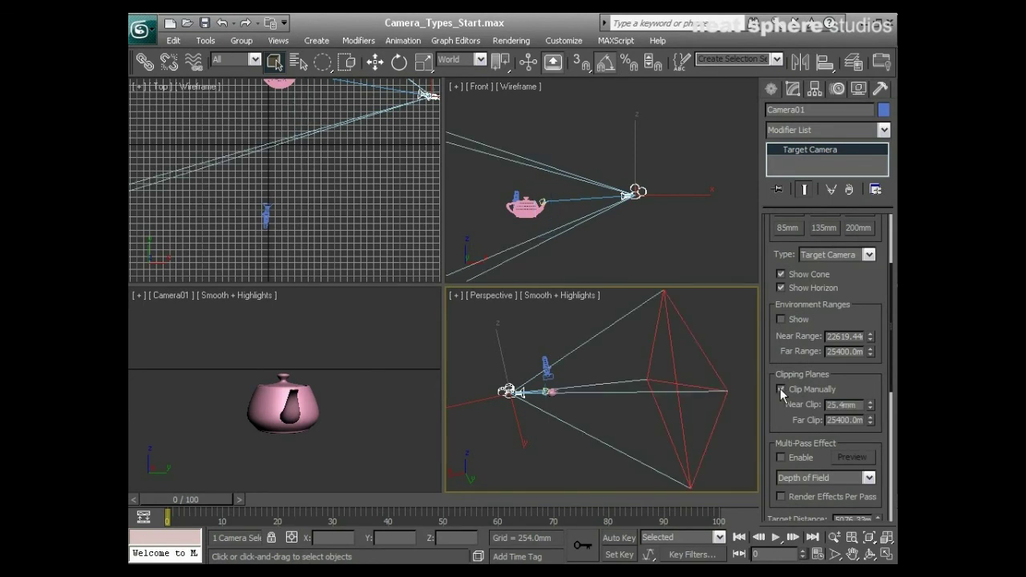
{"action": "left_click_drag", "start_coordinate": [871, 405], "coordinate": [781, 2]}
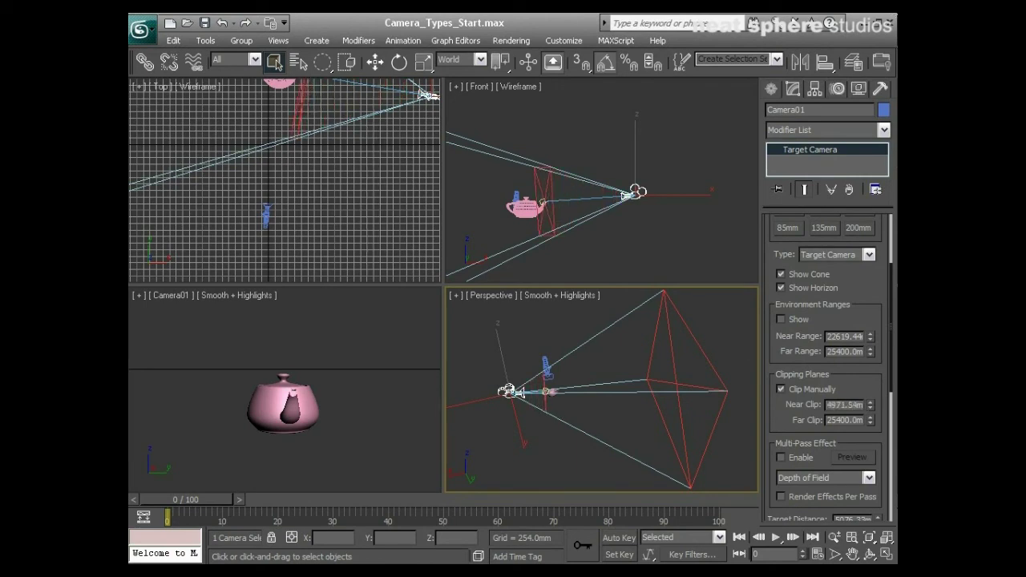
{"action": "left_click_drag", "start_coordinate": [871, 407], "coordinate": [851, 304]}
Step: Delete the free camera Camera03 beside the teapot
{"action": "middle_click_drag", "start_coordinate": [519, 410], "coordinate": [566, 395], "text": "alt"}
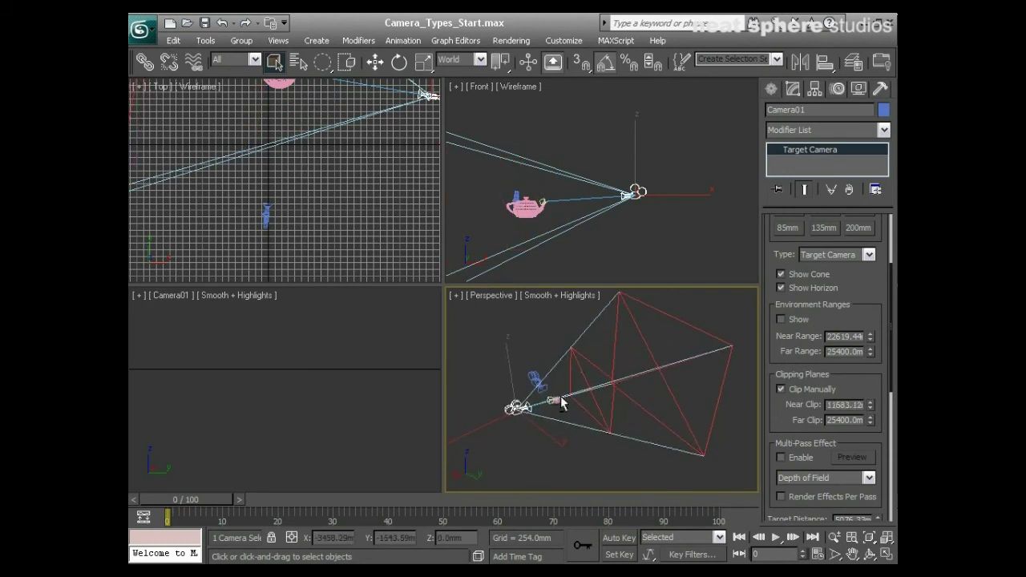
{"action": "left_click", "coordinate": [530, 376]}
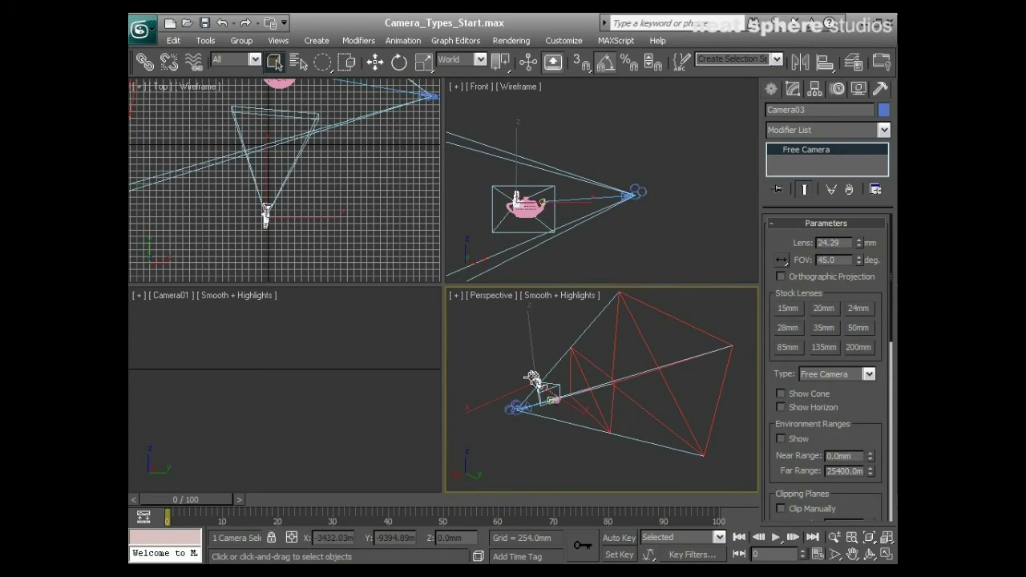
{"action": "key", "text": "Delete"}
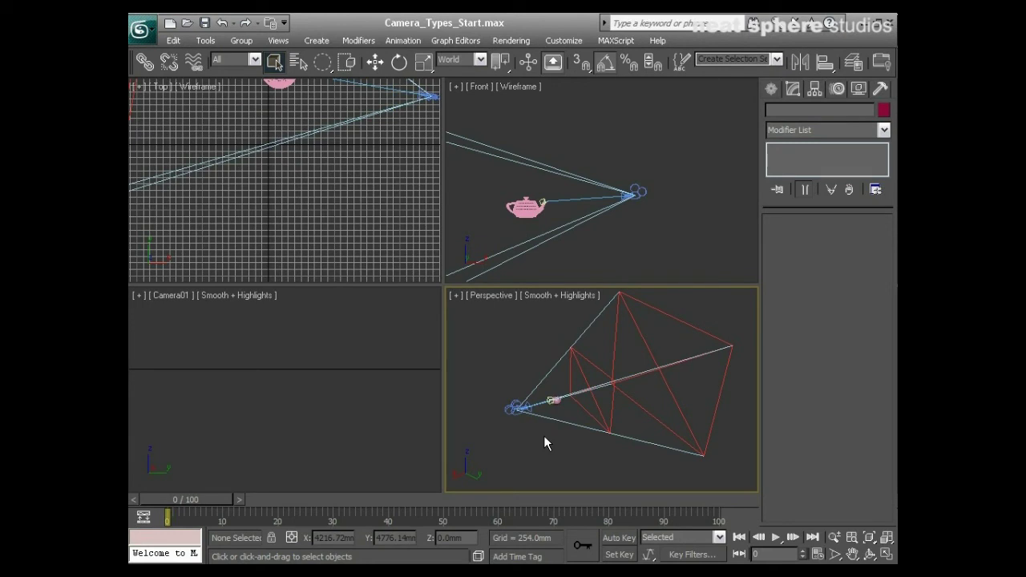
{"action": "middle_click_drag", "start_coordinate": [521, 426], "coordinate": [473, 467], "text": "alt"}
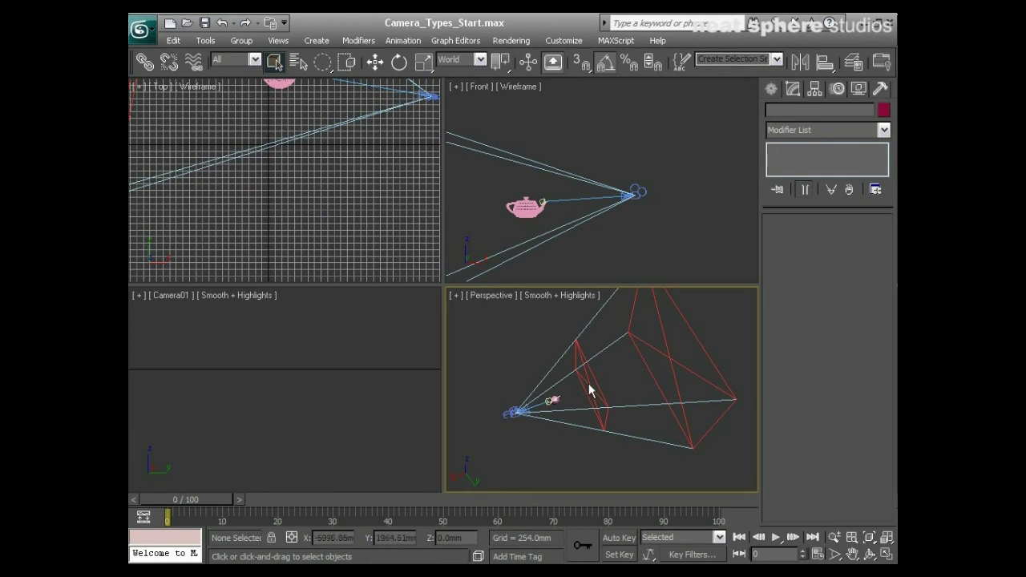
Step: Move Camera01 back from the teapot along the X axis to about X 18125 mm, putting the teapot between its clipping planes
{"action": "left_click", "coordinate": [515, 411]}
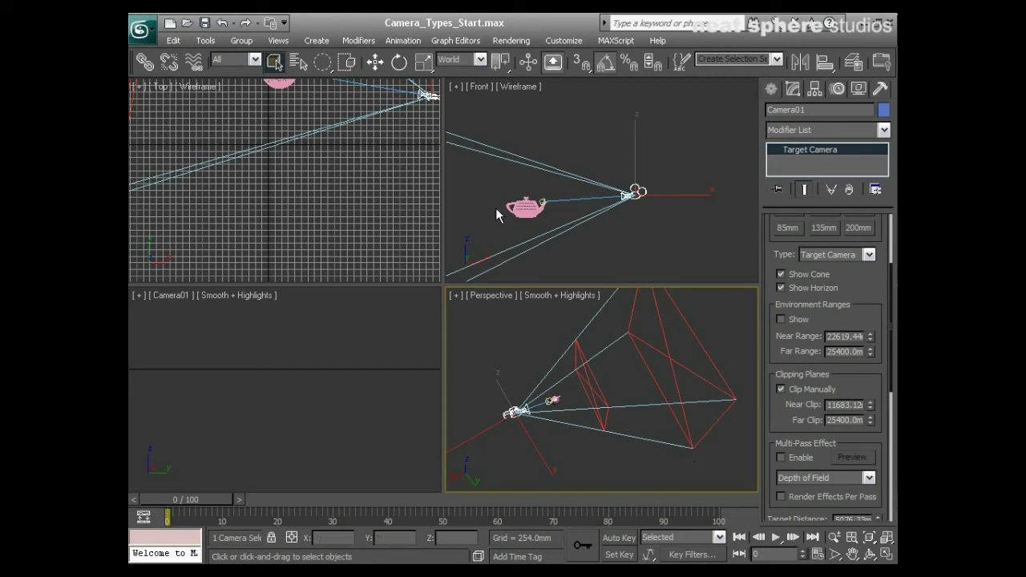
{"action": "left_click", "coordinate": [375, 63]}
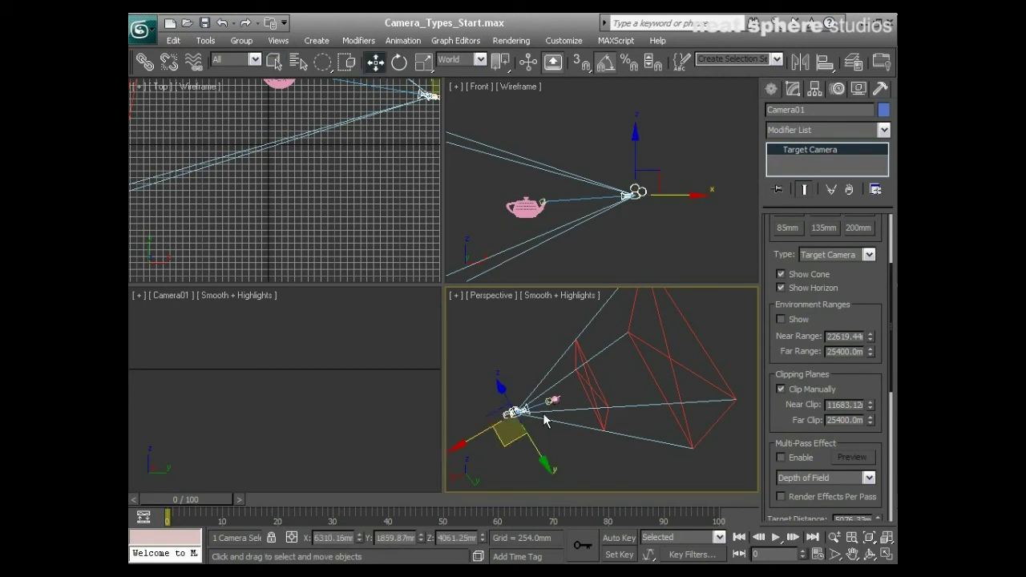
{"action": "middle_click_drag", "start_coordinate": [639, 425], "coordinate": [585, 426], "text": "alt"}
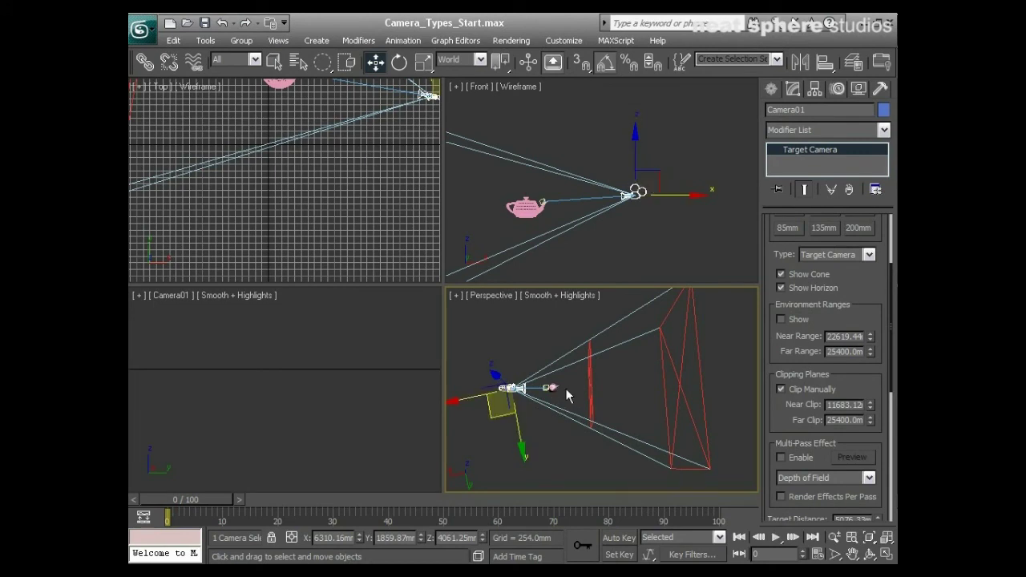
{"action": "key", "text": "F8"}
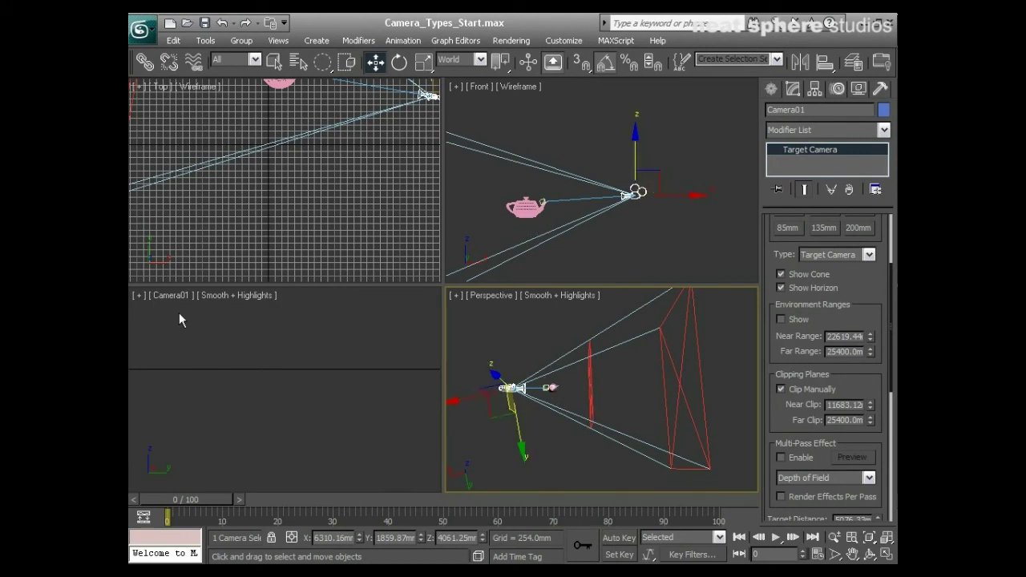
{"action": "middle_click_drag", "start_coordinate": [501, 405], "coordinate": [541, 400], "text": "alt"}
{"action": "left_click_drag", "start_coordinate": [541, 399], "coordinate": [515, 403]}
{"action": "scroll", "coordinate": [589, 388], "scroll_direction": "up", "scroll_amount": 3}
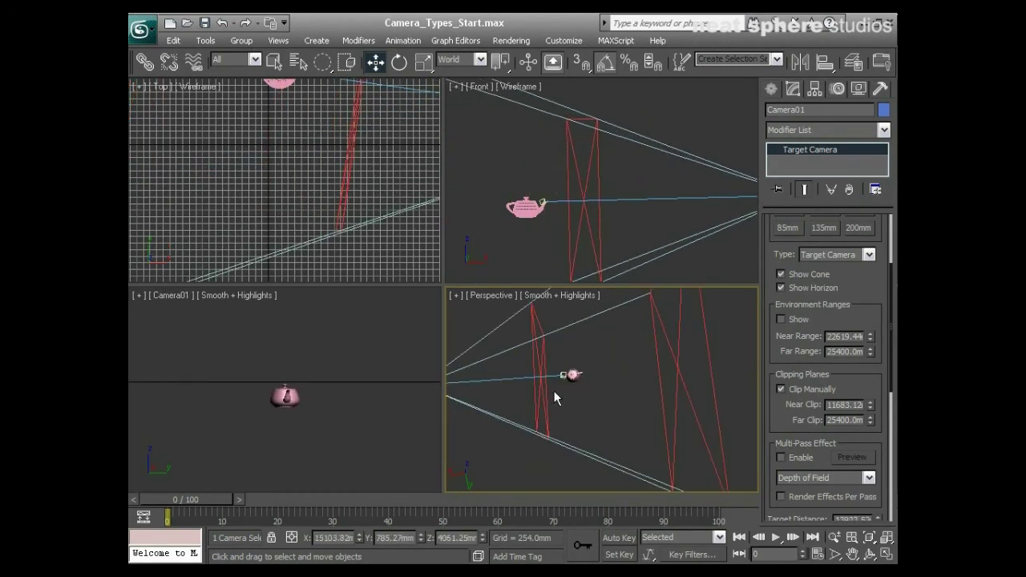
{"action": "scroll", "coordinate": [499, 432], "scroll_direction": "down", "scroll_amount": 3}
{"action": "middle_click_drag", "start_coordinate": [444, 419], "coordinate": [481, 416]}
{"action": "left_click_drag", "start_coordinate": [463, 388], "coordinate": [429, 365]}
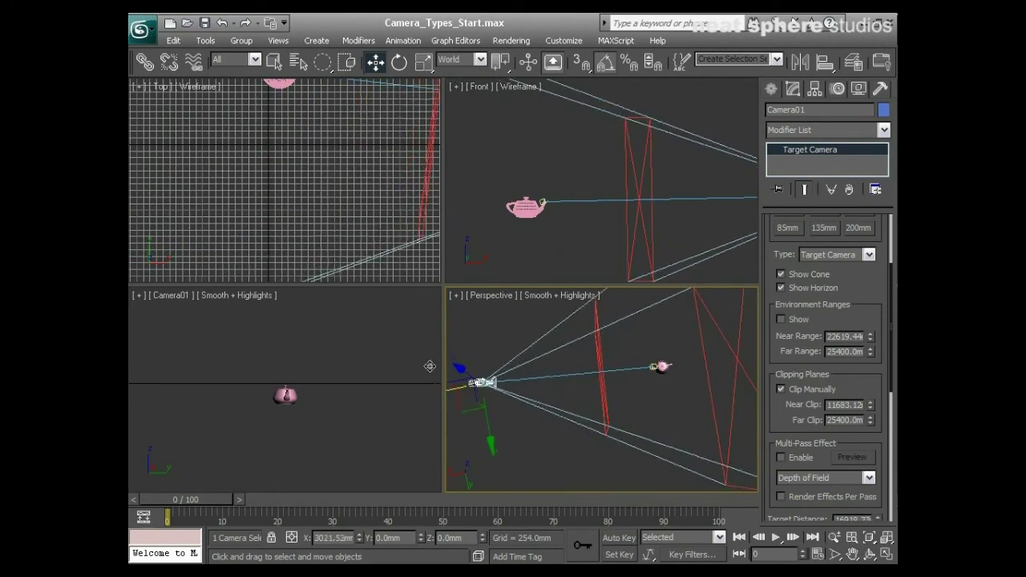
Step: Switch Camera01's manual clipping off and back on, and reduce Far Clip to 25146 mm
{"action": "left_click", "coordinate": [781, 389]}
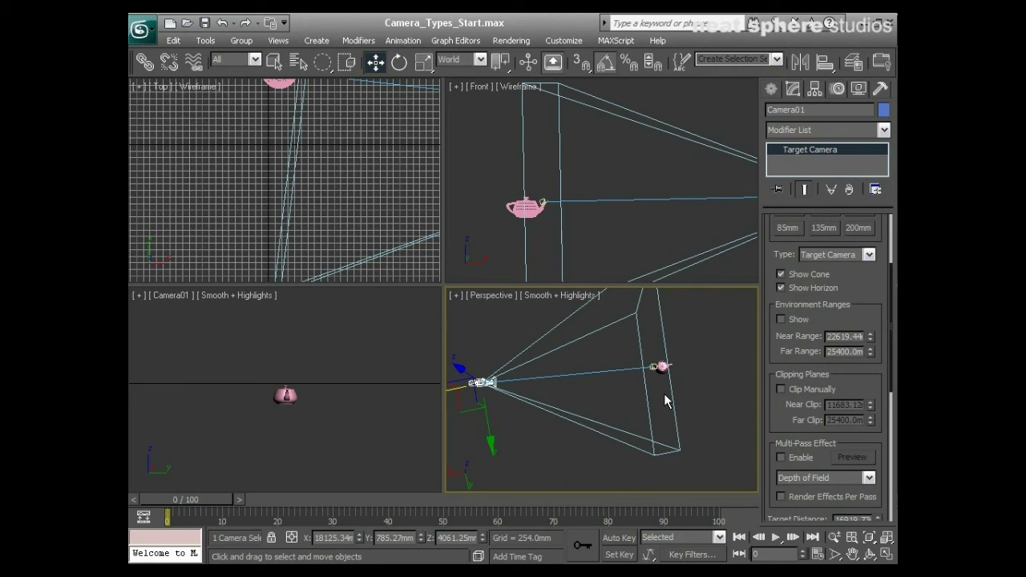
{"action": "left_click", "coordinate": [780, 388]}
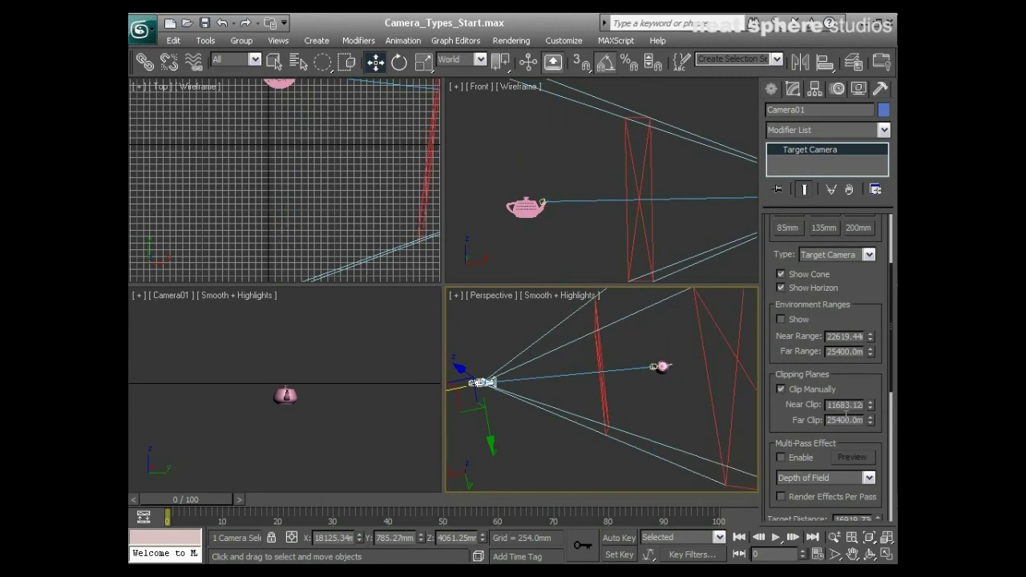
{"action": "left_click", "coordinate": [870, 422]}
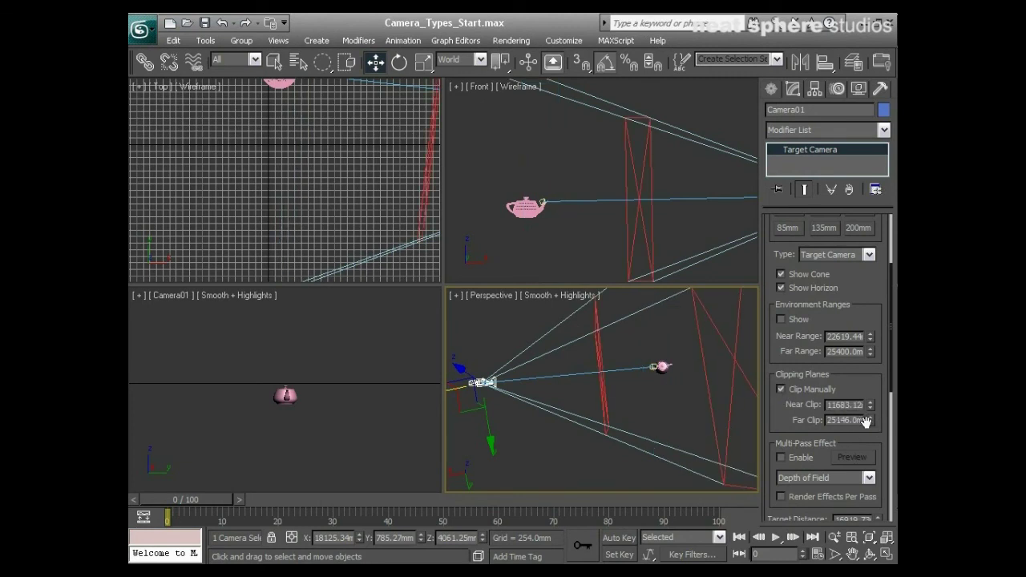
Step: Dolly Camera01 in close to the teapot until the near clipping plane lies beyond it
{"action": "left_click", "coordinate": [382, 432]}
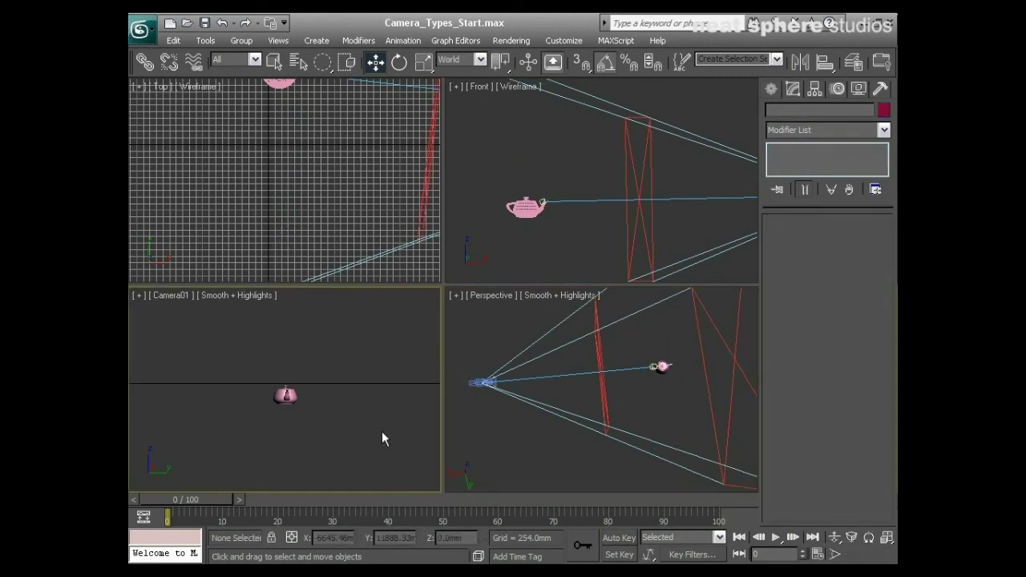
{"action": "left_click", "coordinate": [835, 537]}
{"action": "left_click_drag", "start_coordinate": [407, 407], "coordinate": [399, 345]}
{"action": "left_click_drag", "start_coordinate": [552, 383], "coordinate": [658, 362]}
{"action": "left_click_drag", "start_coordinate": [541, 404], "coordinate": [536, 389]}
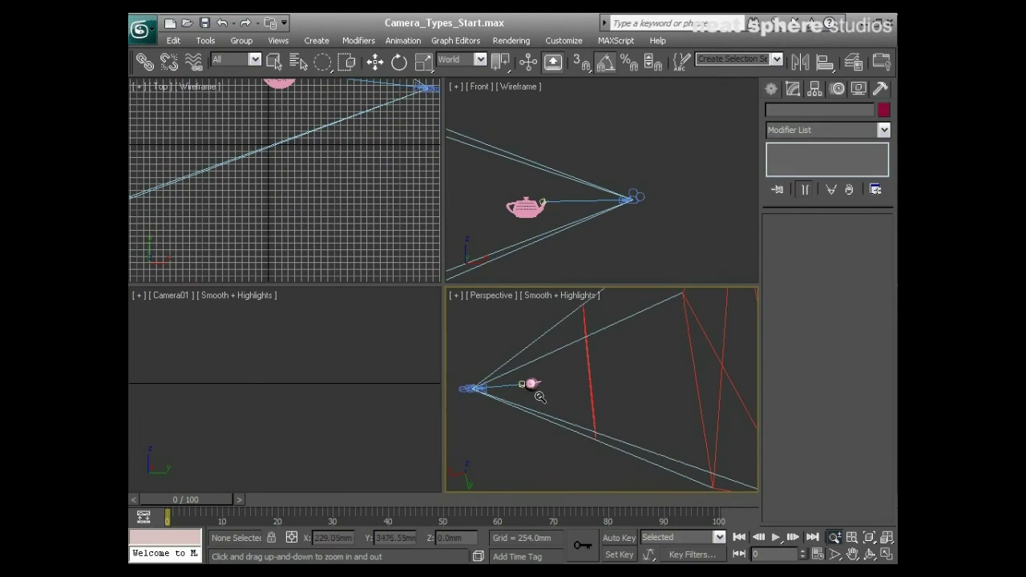
Step: Reduce Camera01's Near Clip to about 4206 mm and Far Clip to about 8047 mm, enclosing the teapot between the planes
{"action": "key", "text": "w"}
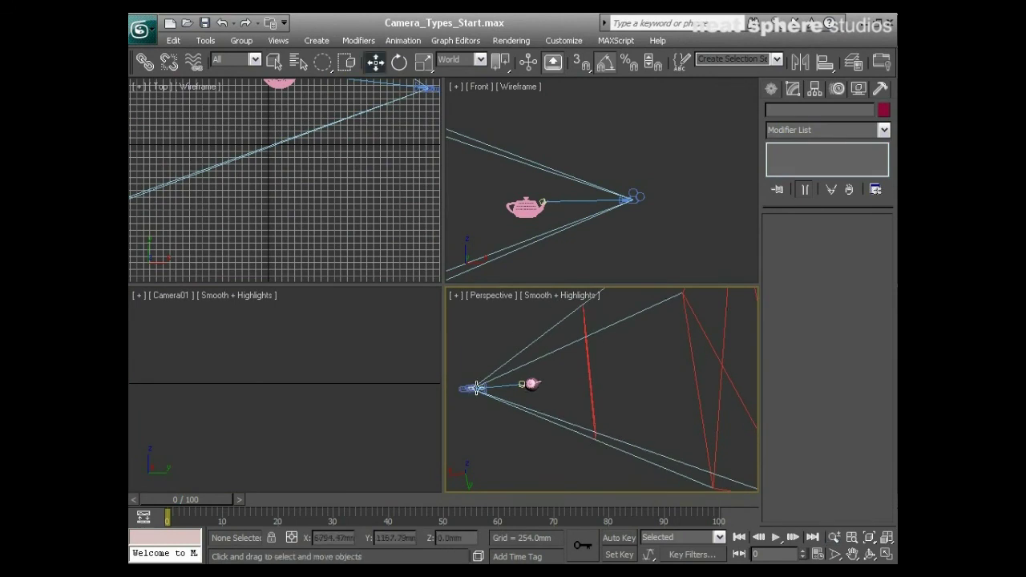
{"action": "left_click", "coordinate": [471, 389]}
{"action": "left_click_drag", "start_coordinate": [871, 410], "coordinate": [845, 457]}
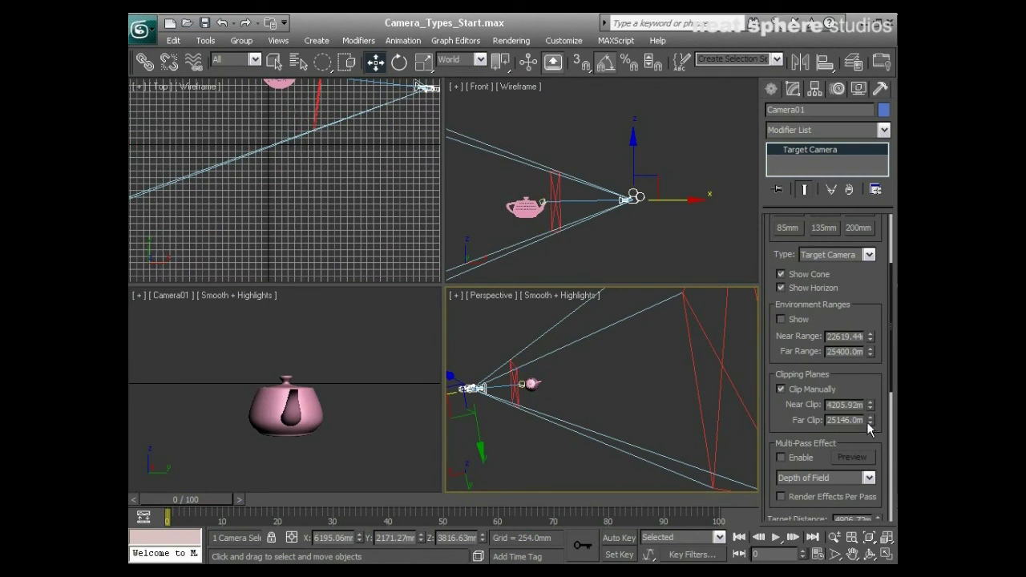
{"action": "left_click_drag", "start_coordinate": [871, 421], "coordinate": [866, 454]}
{"action": "left_click_drag", "start_coordinate": [857, 472], "coordinate": [857, 479]}
{"action": "scroll", "coordinate": [561, 429], "scroll_direction": "up", "scroll_amount": 4}
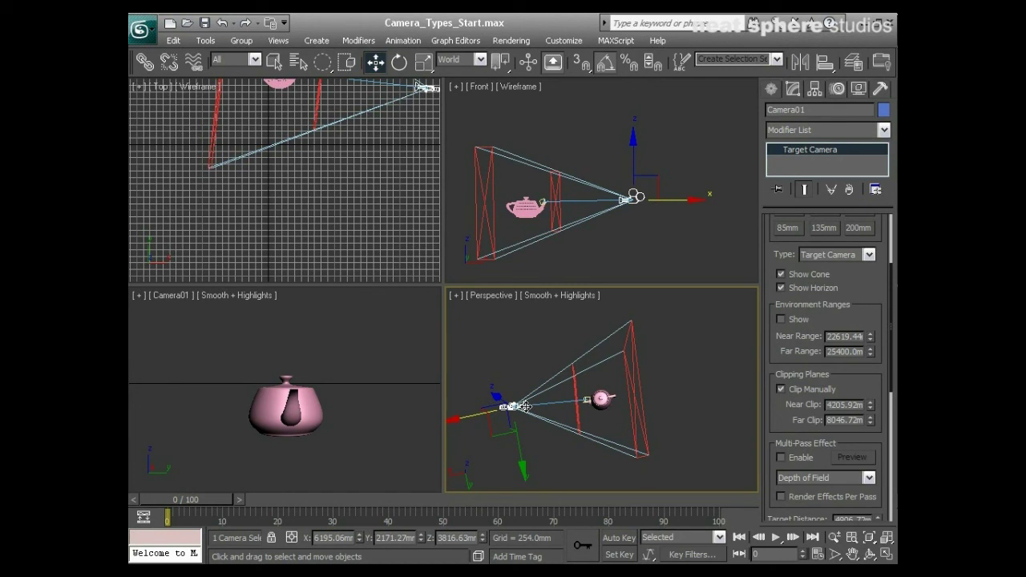
Step: Turn off Clip Manually for Camera01, and review the multi-pass effect types while keeping Depth of Field
{"action": "left_click", "coordinate": [781, 390]}
{"action": "left_click_drag", "start_coordinate": [873, 396], "coordinate": [865, 235]}
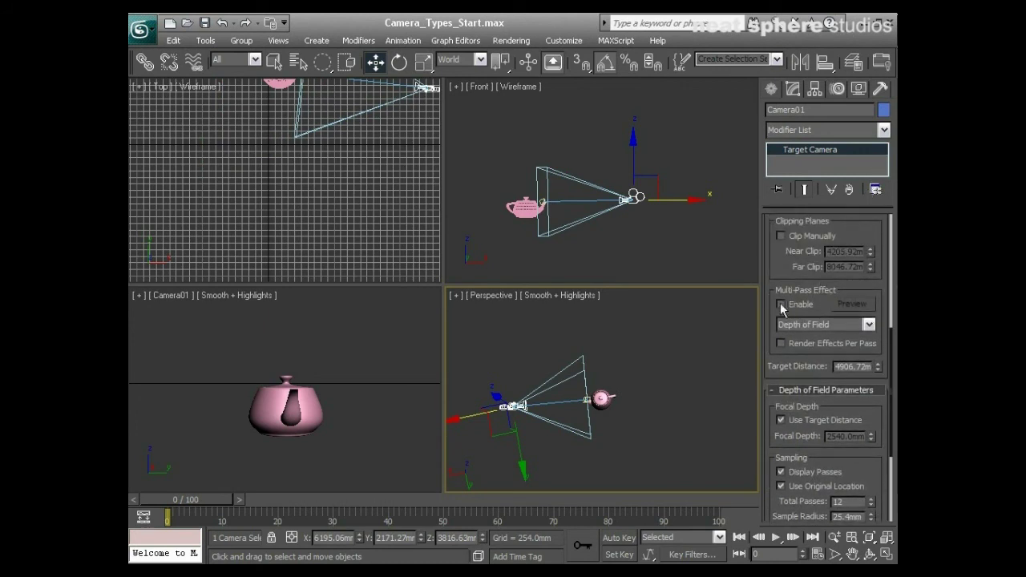
{"action": "left_click", "coordinate": [812, 325]}
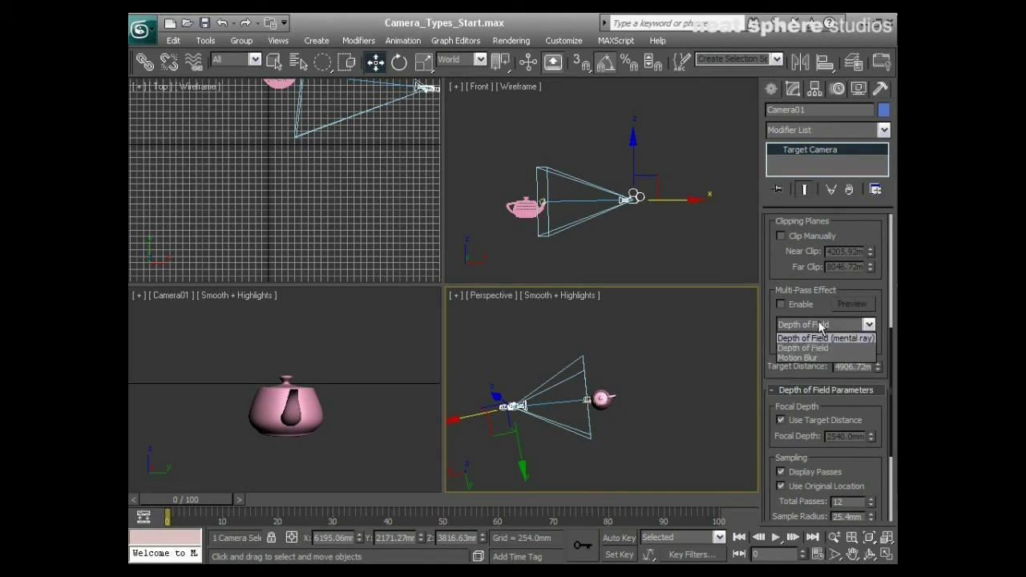
{"action": "left_click", "coordinate": [771, 274]}
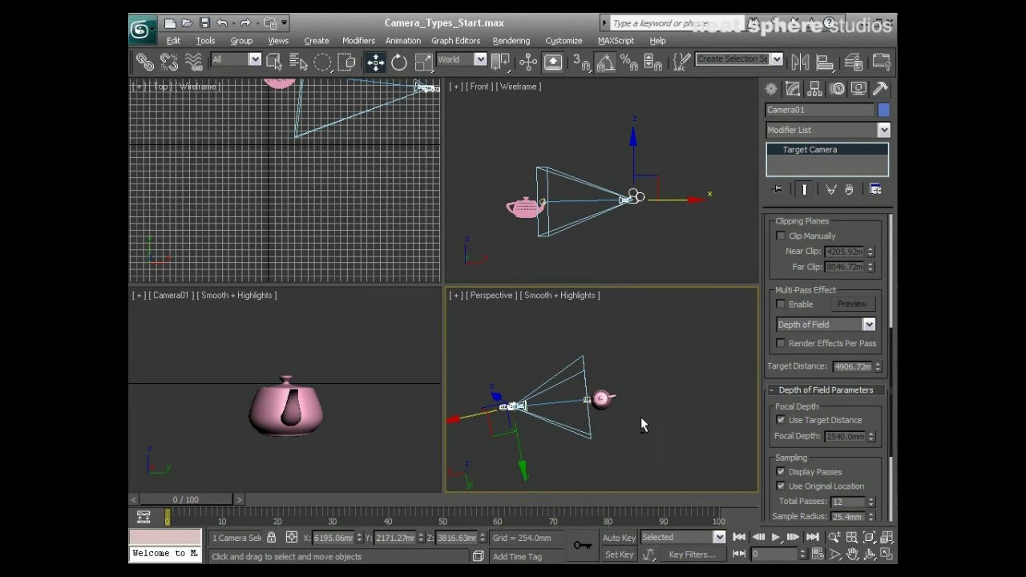
Step: Examine Camera01's depth of field parameters, including focal depth, sampling, pass blending and scanline renderer options
{"action": "middle_click_drag", "start_coordinate": [640, 425], "coordinate": [571, 421], "text": "alt"}
{"action": "key", "text": "alt+z"}
{"action": "left_click_drag", "start_coordinate": [572, 421], "coordinate": [574, 377]}
{"action": "left_click", "coordinate": [780, 421]}
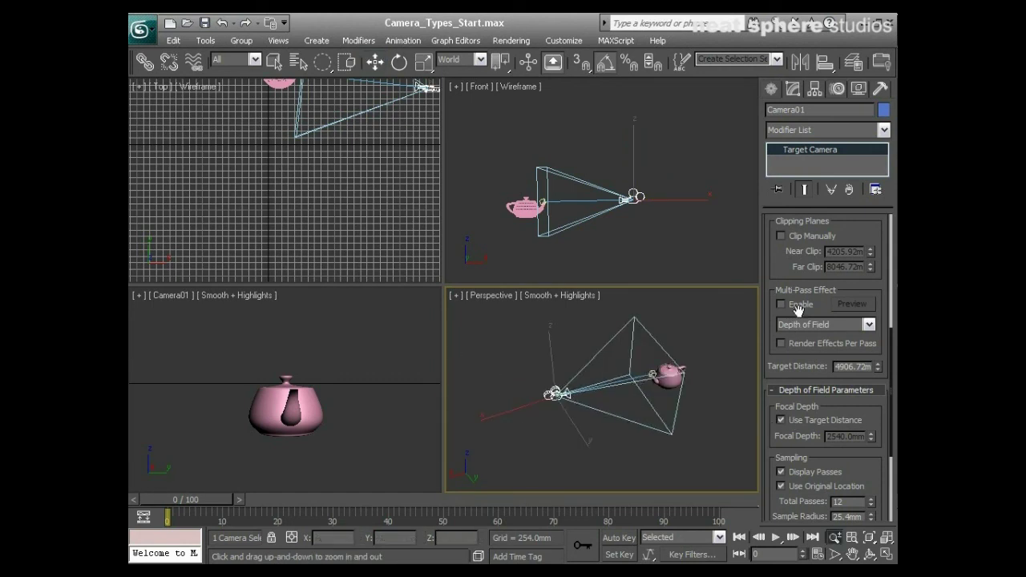
{"action": "left_click_drag", "start_coordinate": [871, 422], "coordinate": [864, 270]}
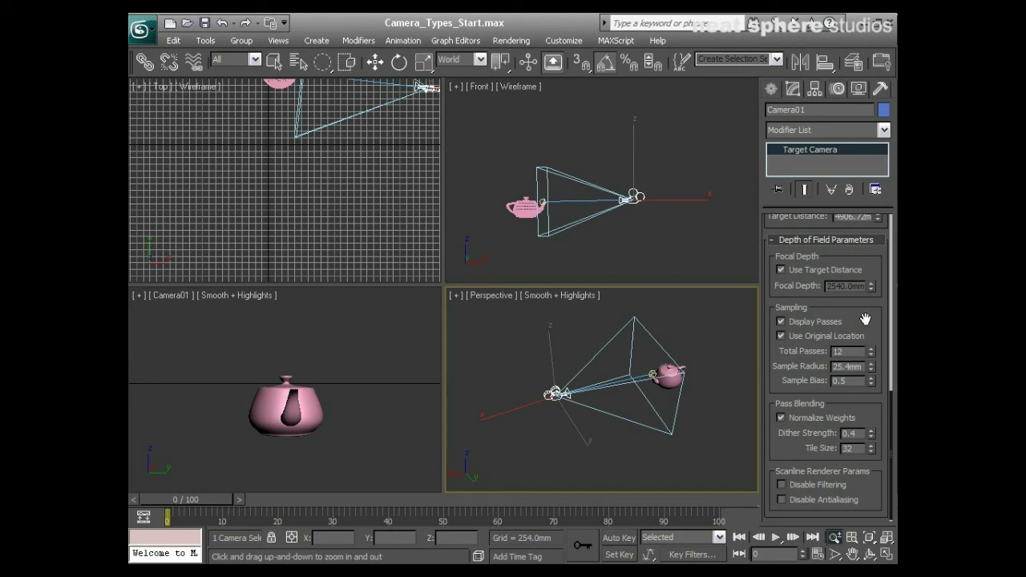
{"action": "left_click_drag", "start_coordinate": [865, 319], "coordinate": [865, 317]}
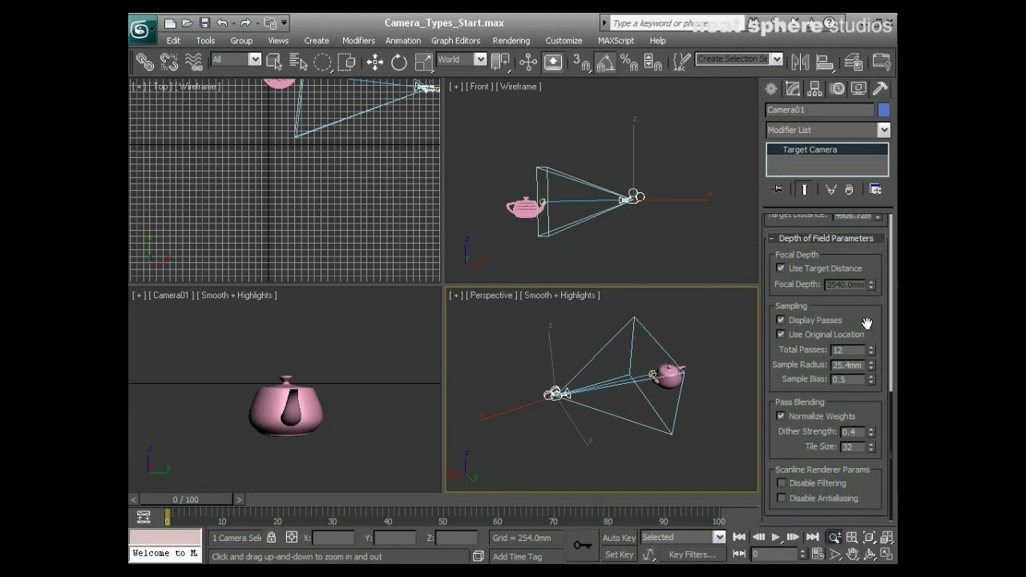
Step: Collapse Camera01's depth of field parameters and return to its lens parameters
{"action": "left_click_drag", "start_coordinate": [869, 314], "coordinate": [859, 470]}
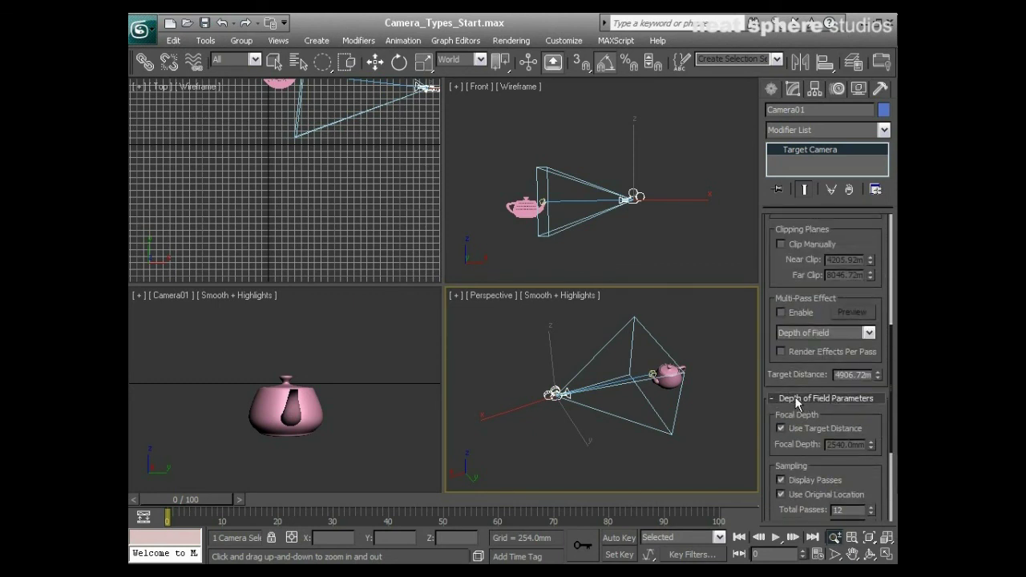
{"action": "left_click_drag", "start_coordinate": [870, 409], "coordinate": [872, 456]}
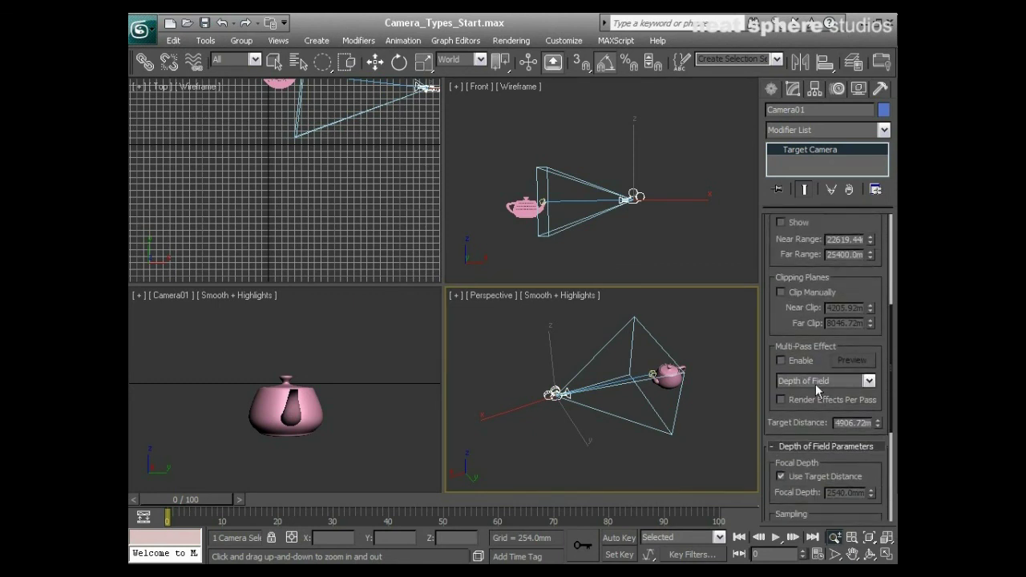
{"action": "left_click", "coordinate": [841, 447]}
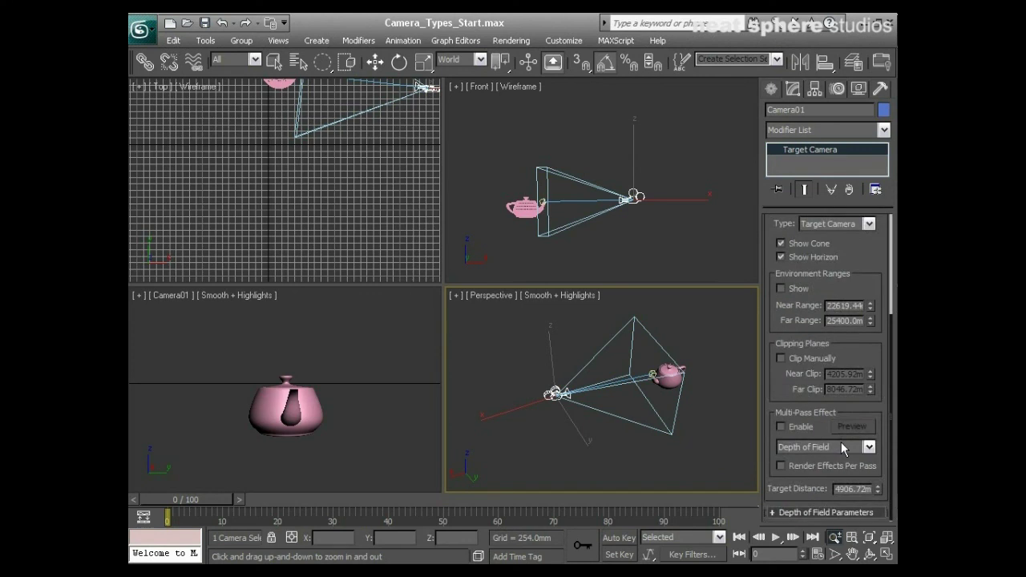
{"action": "scroll", "coordinate": [849, 413], "scroll_direction": "up", "scroll_amount": 5}
Step: Move Camera01 sideways along the Y axis in the Perspective viewport
{"action": "left_click", "coordinate": [838, 543]}
{"action": "left_click_drag", "start_coordinate": [683, 448], "coordinate": [453, 416]}
{"action": "middle_click_drag", "start_coordinate": [452, 417], "coordinate": [605, 408], "text": "alt"}
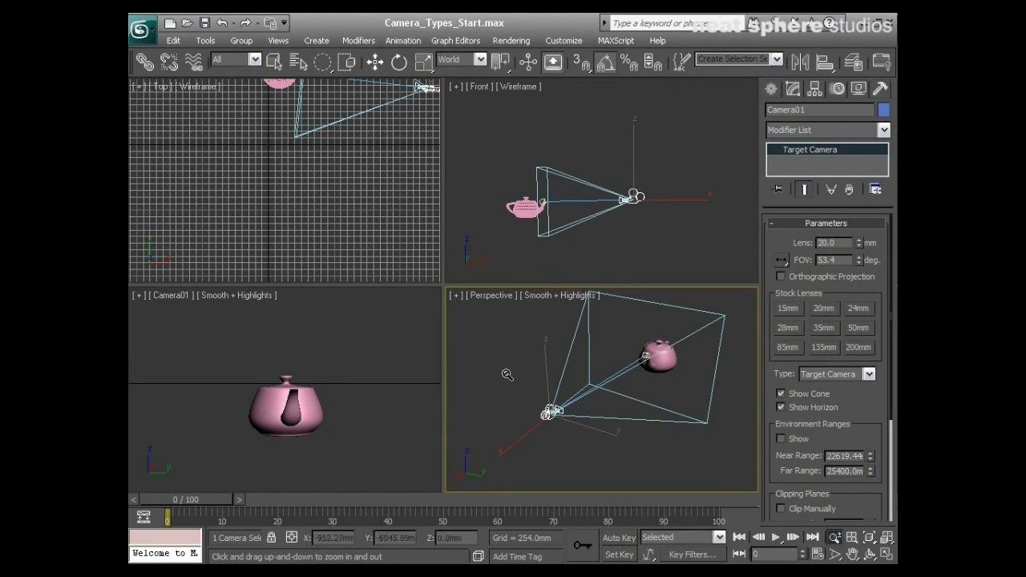
{"action": "key", "text": "w"}
{"action": "left_click_drag", "start_coordinate": [553, 423], "coordinate": [292, 416]}
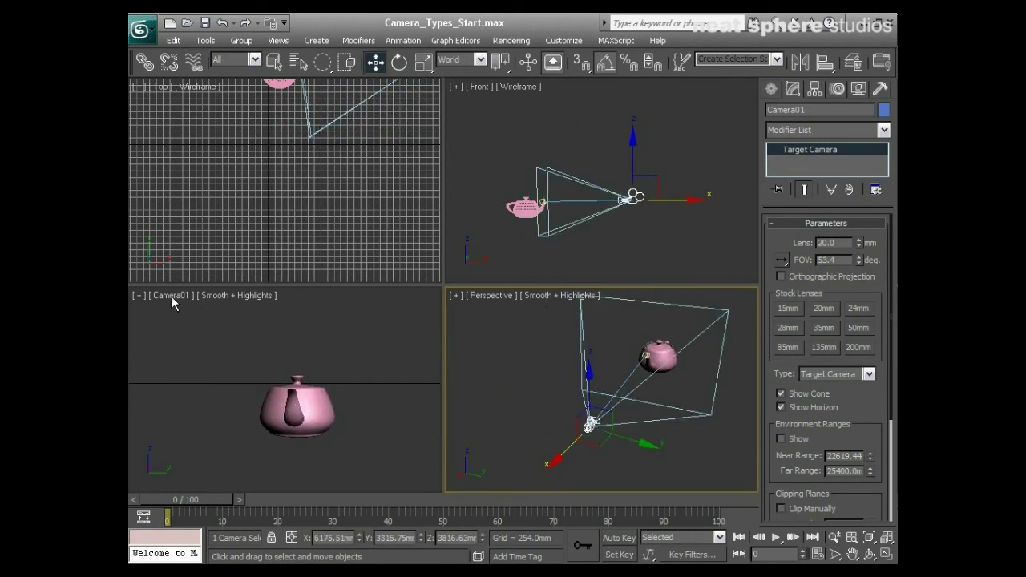
Step: Compare the navigation controls of the Camera01 and Perspective viewports, and dolly Camera01 slightly closer to the teapot
{"action": "left_click", "coordinate": [233, 391]}
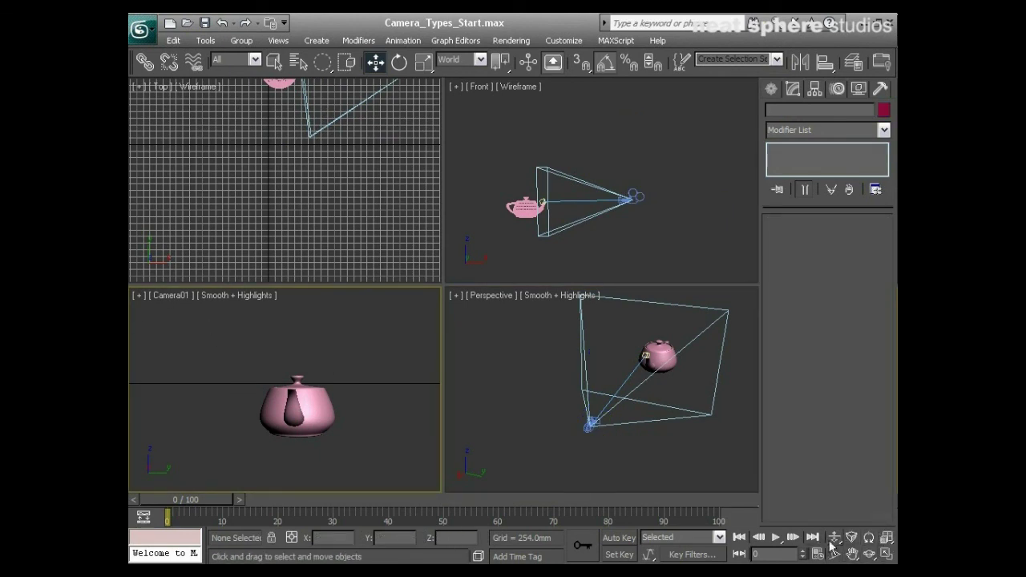
{"action": "left_click", "coordinate": [699, 472]}
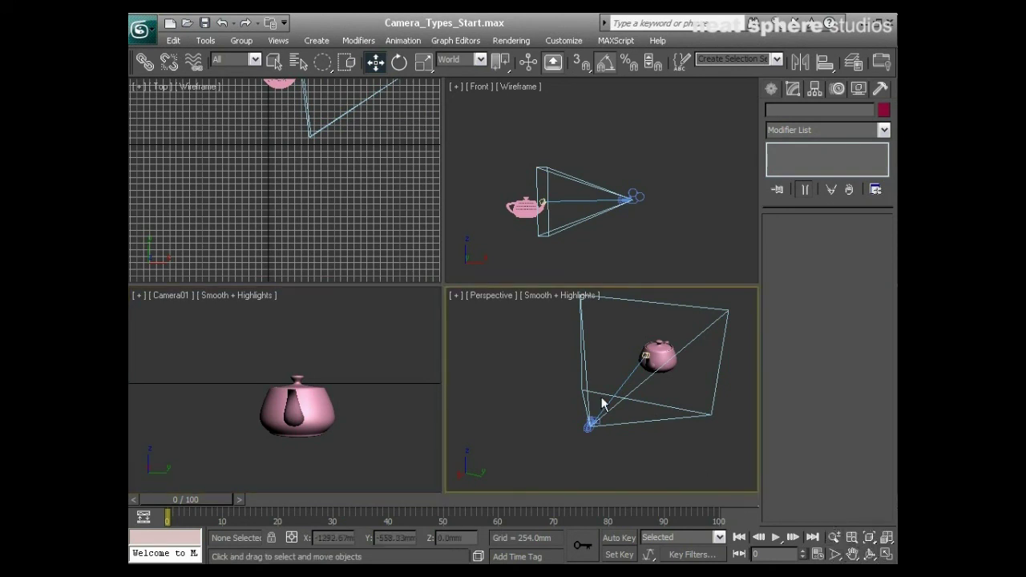
{"action": "left_click", "coordinate": [383, 380]}
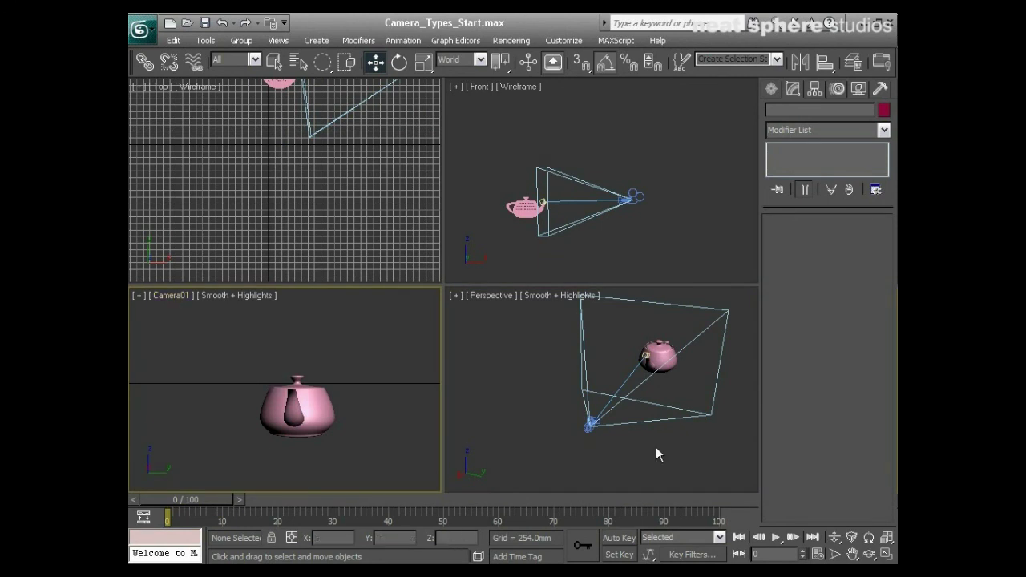
{"action": "left_click", "coordinate": [834, 538]}
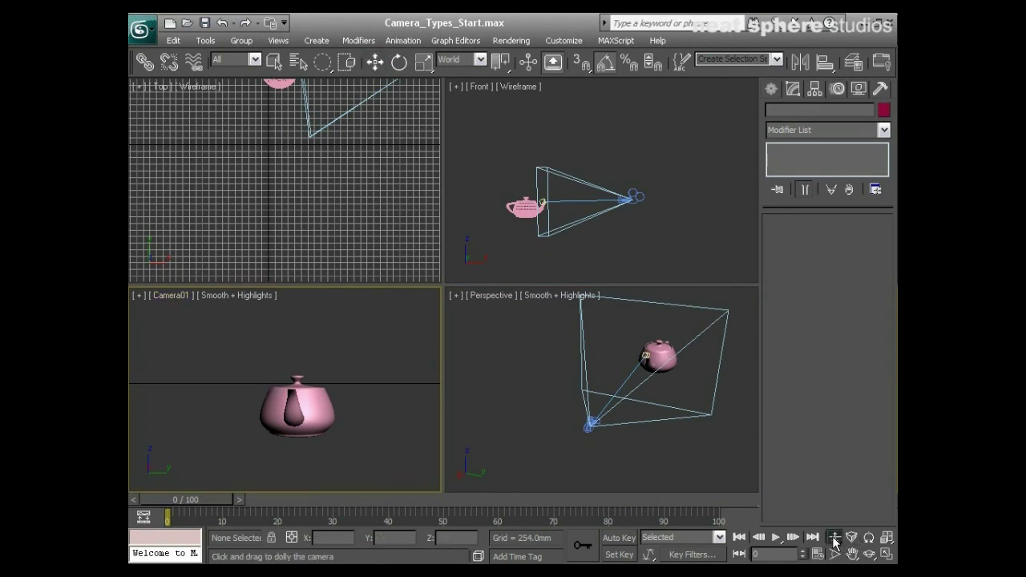
{"action": "mouse_move", "coordinate": [376, 423]}
{"action": "left_mouse_down"}
{"action": "mouse_move", "coordinate": [377, 394]}
{"action": "mouse_move", "coordinate": [378, 489]}
{"action": "mouse_move", "coordinate": [396, 419]}
{"action": "left_mouse_up"}
Step: Dolly only Camera01's target, and dolly the camera and target together away from the teapot
{"action": "left_click_drag", "start_coordinate": [835, 541], "coordinate": [834, 511]}
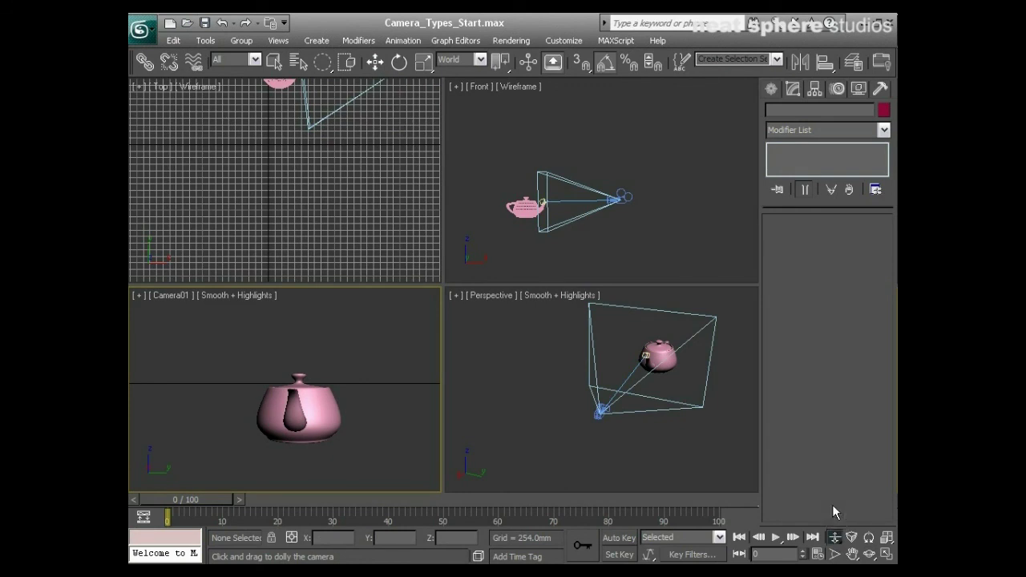
{"action": "left_click_drag", "start_coordinate": [404, 406], "coordinate": [379, 399]}
{"action": "left_click_drag", "start_coordinate": [835, 537], "coordinate": [834, 529]}
{"action": "left_click_drag", "start_coordinate": [423, 400], "coordinate": [386, 405]}
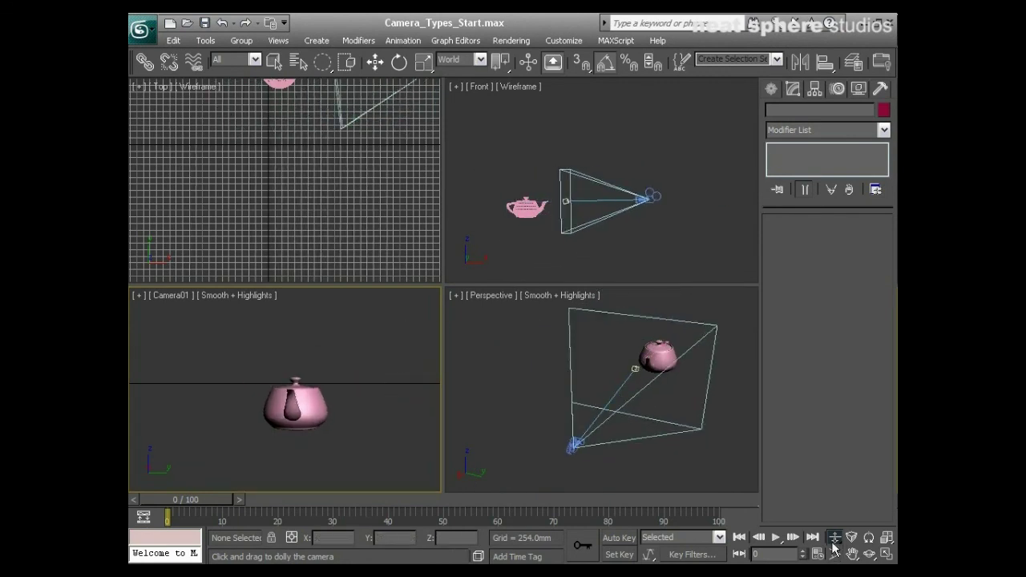
{"action": "left_click_drag", "start_coordinate": [834, 540], "coordinate": [834, 521]}
Step: Move Camera01 along the X axis toward the teapot with the Move tool in the Perspective viewport
{"action": "left_click", "coordinate": [374, 64]}
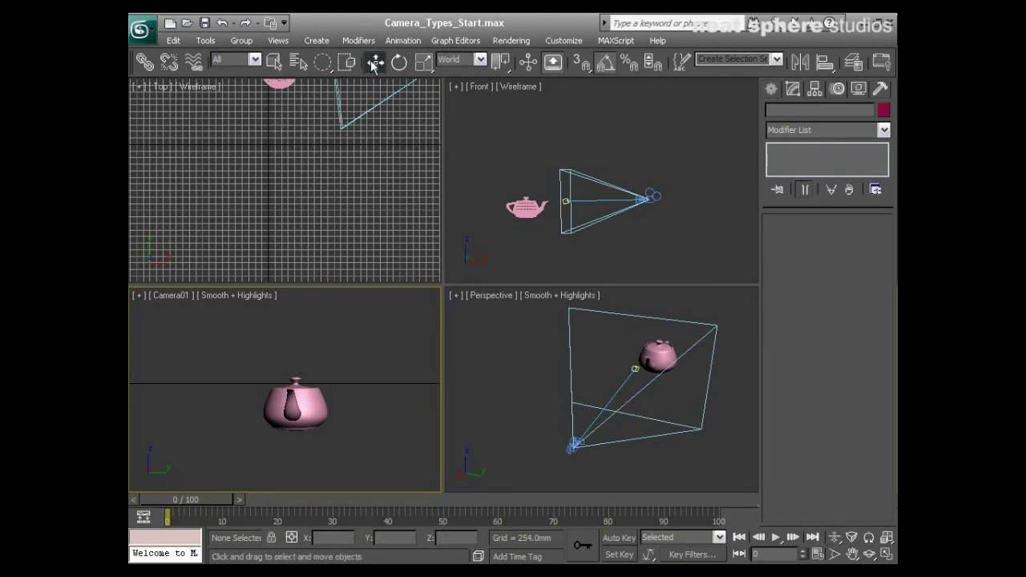
{"action": "left_click", "coordinate": [568, 448]}
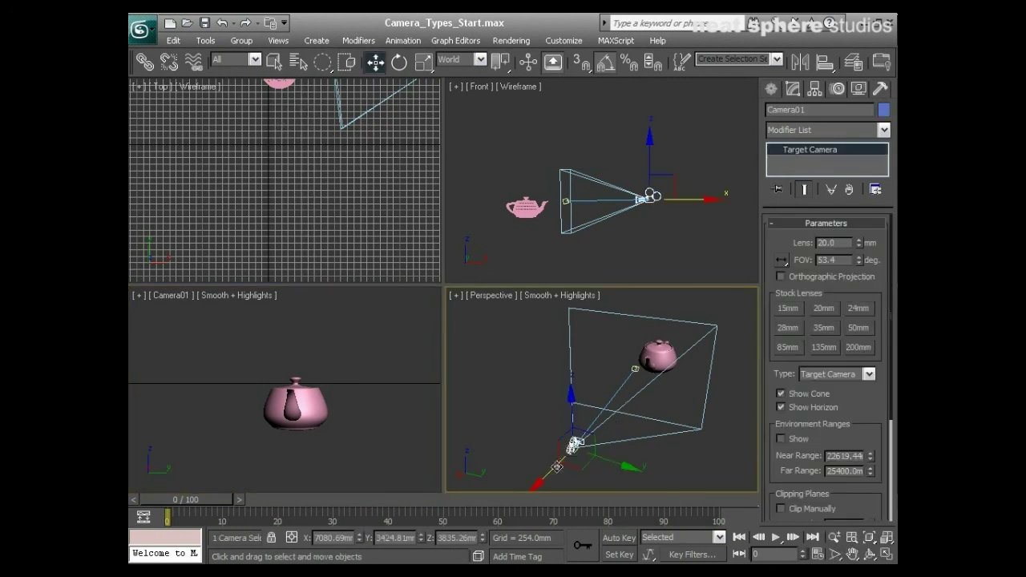
{"action": "left_click_drag", "start_coordinate": [574, 444], "coordinate": [545, 440]}
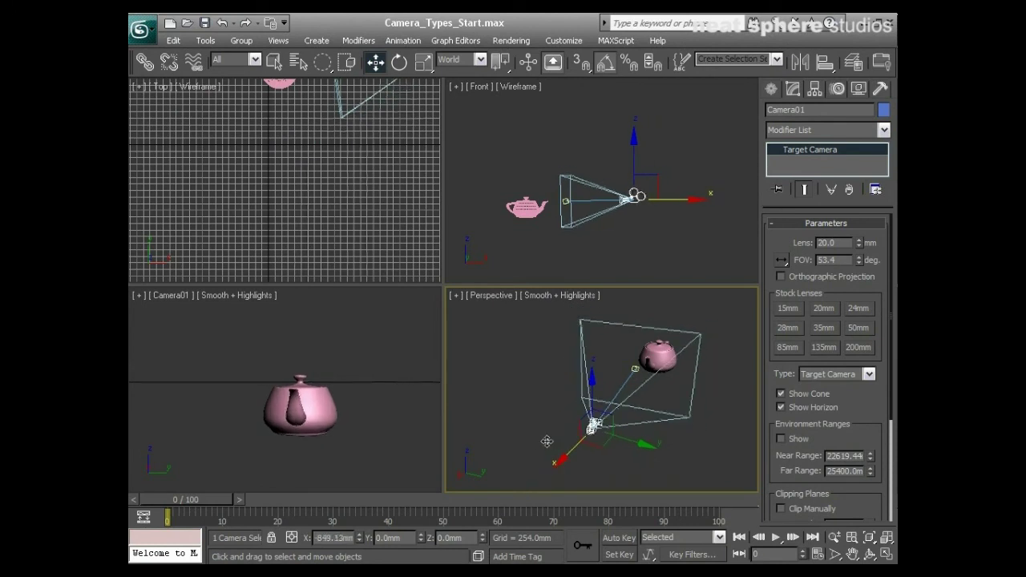
Step: Dolly Camera01 in until the teapot fills most of its view, and truck it to centre the teapot
{"action": "right_click", "coordinate": [367, 425]}
{"action": "left_click", "coordinate": [834, 537]}
{"action": "left_click_drag", "start_coordinate": [382, 451], "coordinate": [412, 394]}
{"action": "left_click", "coordinate": [852, 553]}
{"action": "left_click_drag", "start_coordinate": [356, 412], "coordinate": [333, 387]}
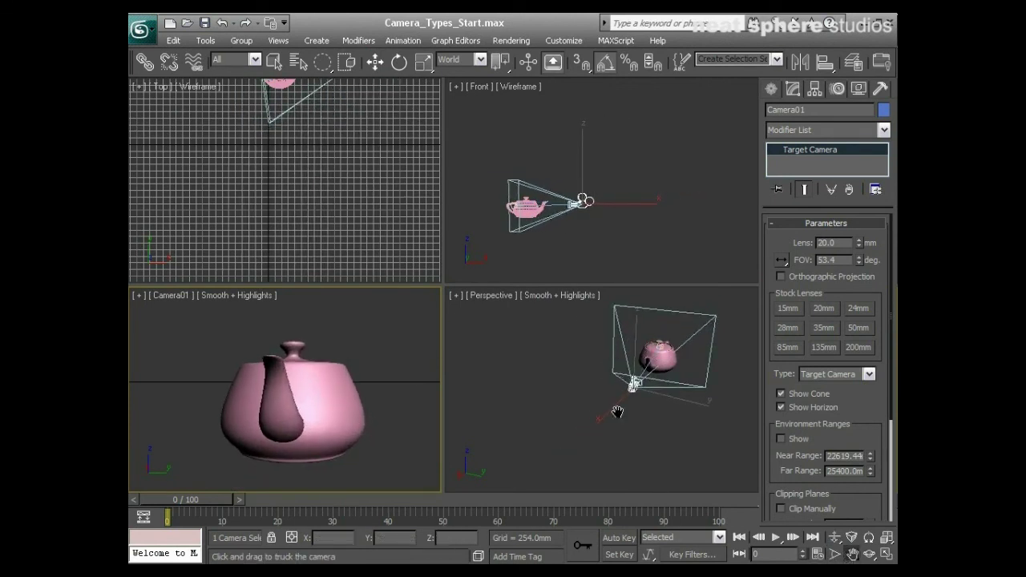
Step: Adjust Camera01's perspective, pulling the camera back while lengthening the lens to about 37.56 mm
{"action": "left_click", "coordinate": [850, 537]}
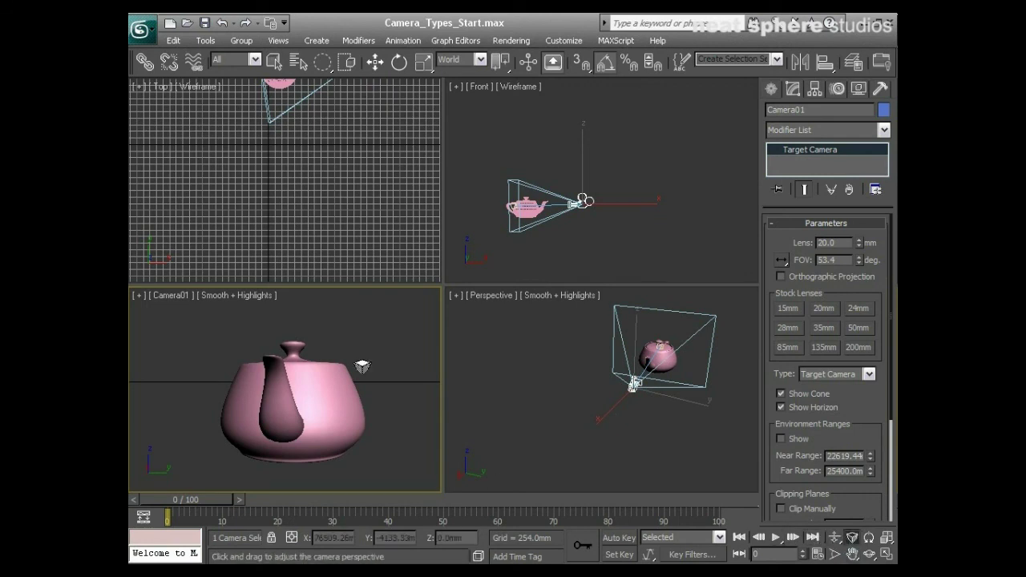
{"action": "left_click_drag", "start_coordinate": [365, 352], "coordinate": [328, 329]}
Step: Adjust Camera01's field of view interactively in its viewport, and apply the 35 mm stock lens
{"action": "left_click", "coordinate": [833, 555]}
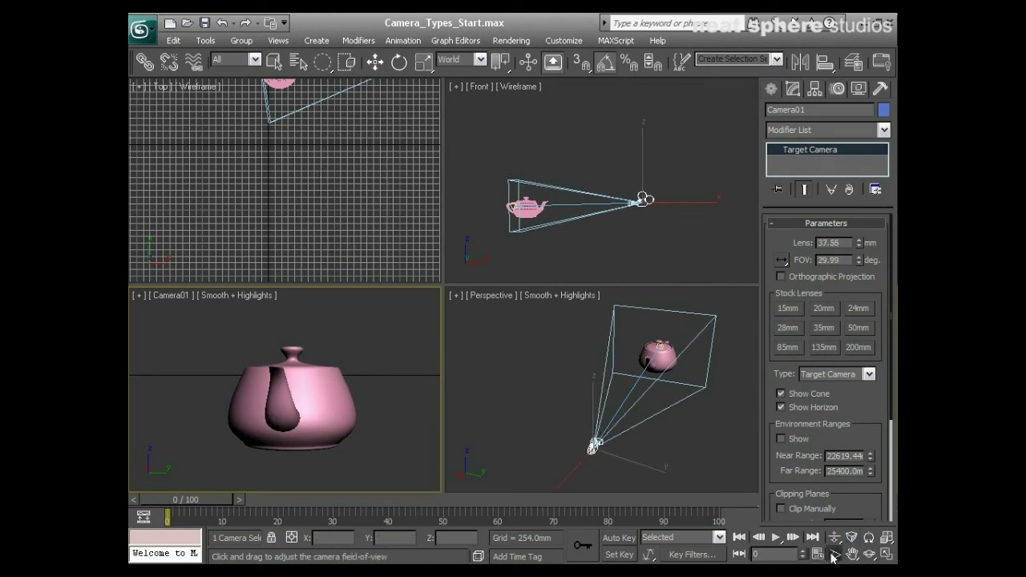
{"action": "left_click_drag", "start_coordinate": [382, 364], "coordinate": [336, 481]}
{"action": "left_click_drag", "start_coordinate": [345, 384], "coordinate": [340, 347]}
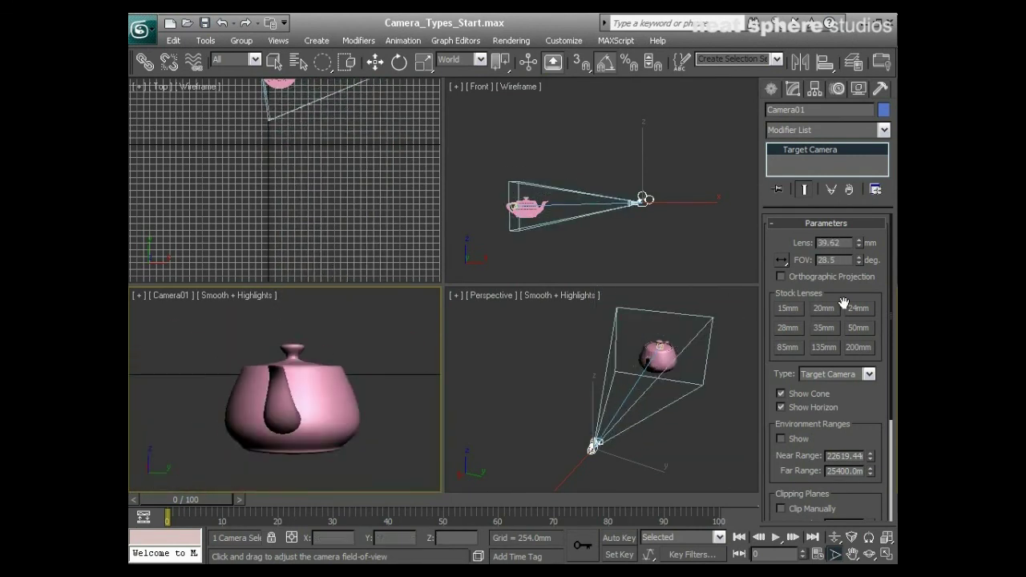
{"action": "left_click", "coordinate": [825, 328]}
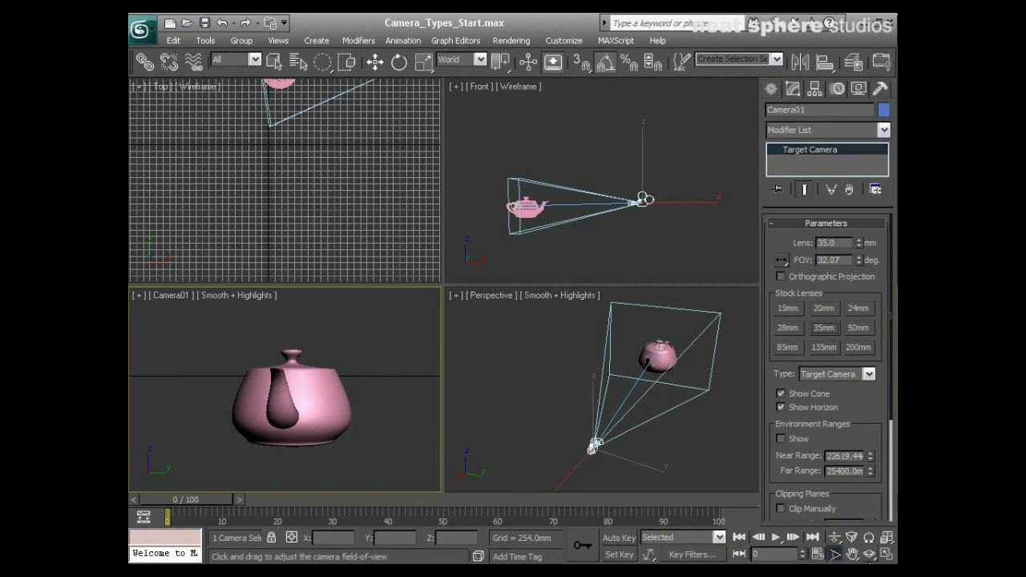
Step: Orbit Camera01 upward to look down on the teapot, and pan the camera until the teapot leaves the view
{"action": "left_click", "coordinate": [870, 554]}
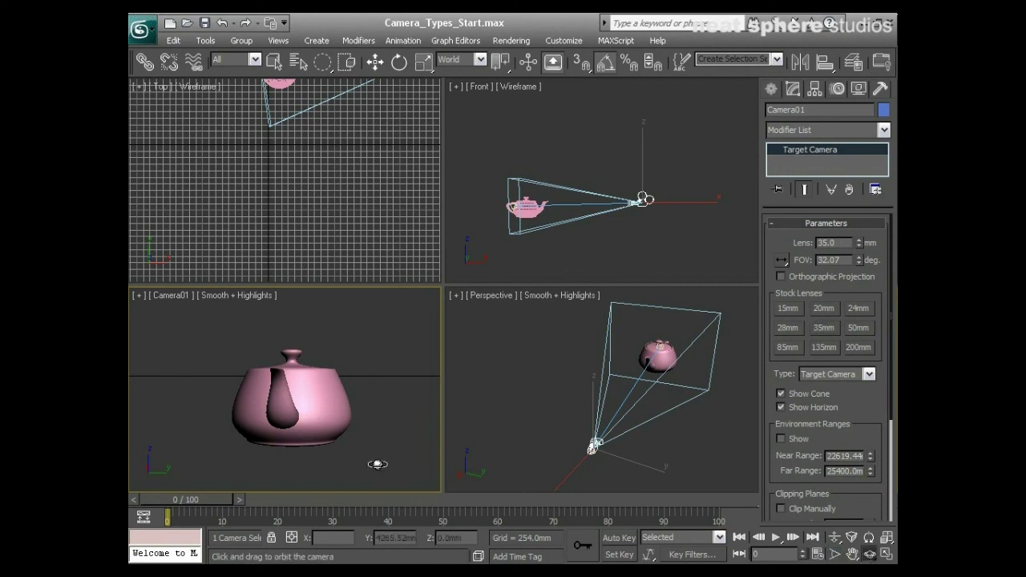
{"action": "left_click_drag", "start_coordinate": [349, 393], "coordinate": [358, 433]}
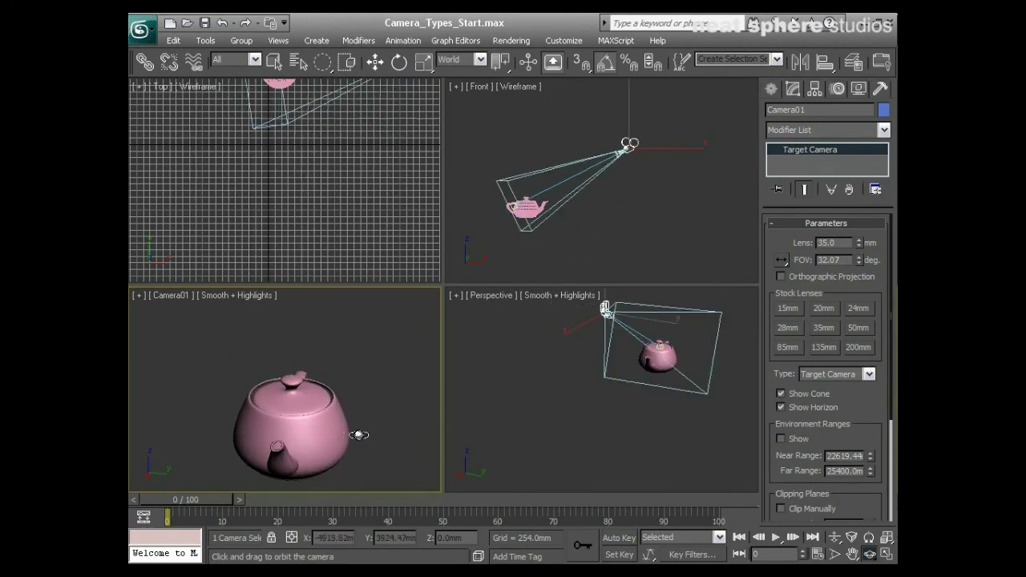
{"action": "left_click_drag", "start_coordinate": [874, 555], "coordinate": [872, 546]}
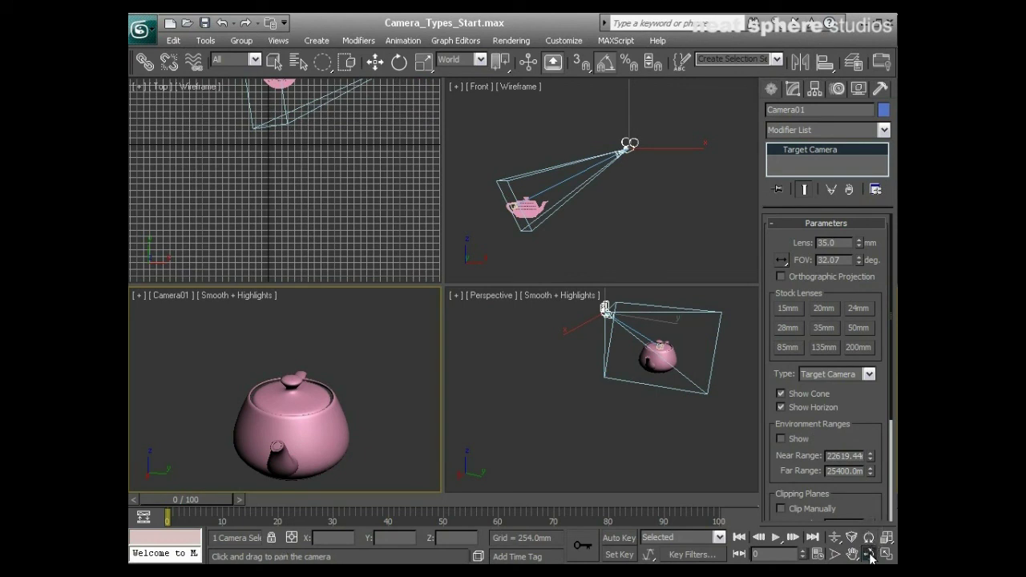
{"action": "left_click_drag", "start_coordinate": [309, 436], "coordinate": [311, 413]}
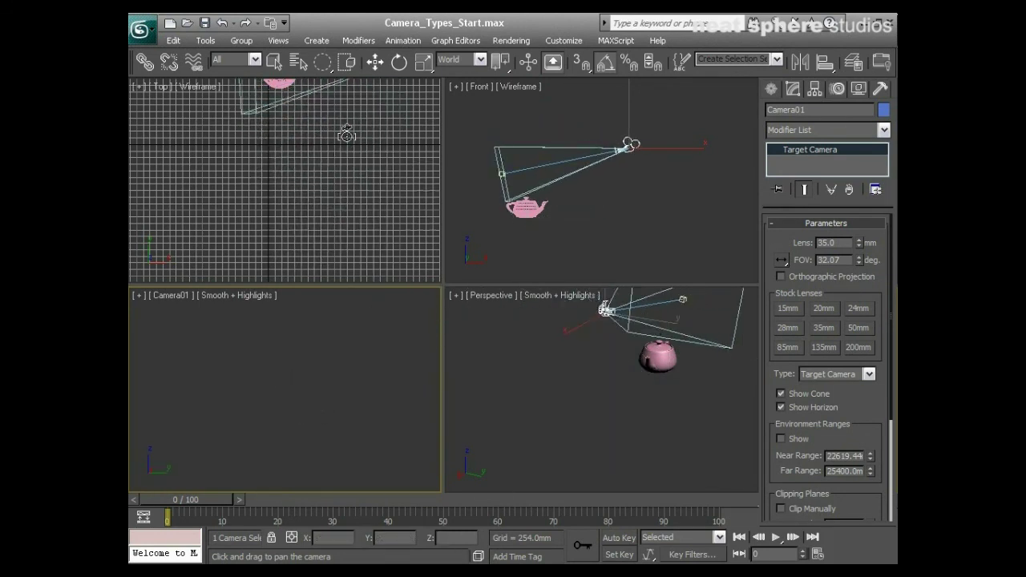
Step: Move Camera01's target back onto the teapot in the Front and Top viewports
{"action": "middle_click_drag", "start_coordinate": [346, 135], "coordinate": [353, 222]}
{"action": "left_click", "coordinate": [374, 62]}
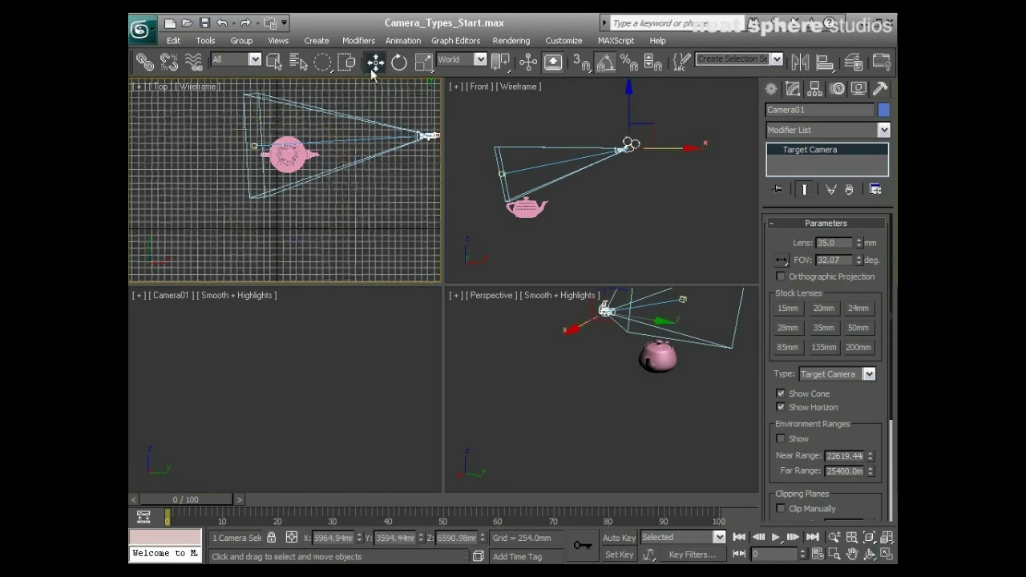
{"action": "left_click", "coordinate": [499, 173]}
{"action": "left_click_drag", "start_coordinate": [522, 160], "coordinate": [551, 192]}
{"action": "left_click", "coordinate": [318, 131]}
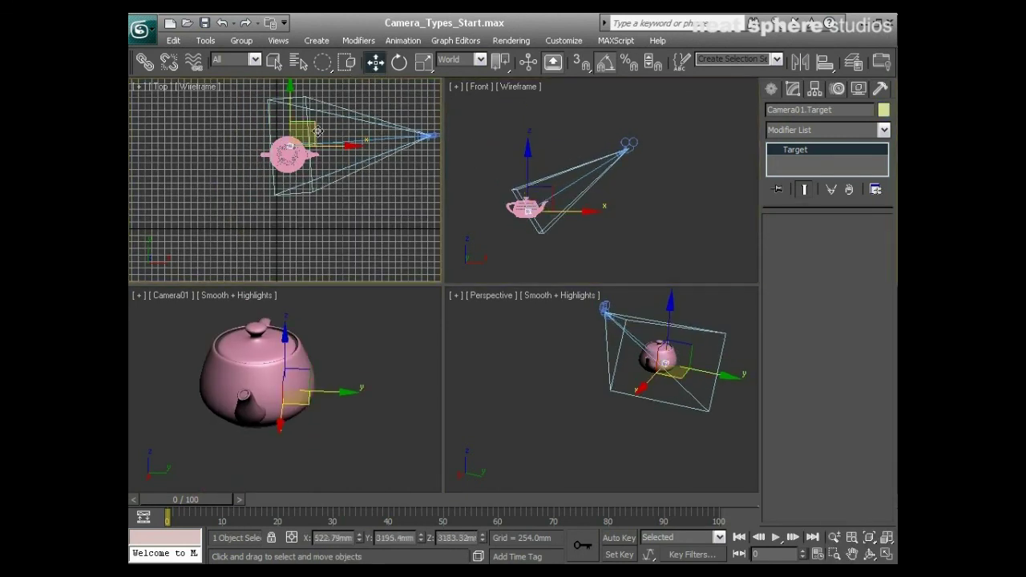
{"action": "left_click_drag", "start_coordinate": [318, 130], "coordinate": [322, 138]}
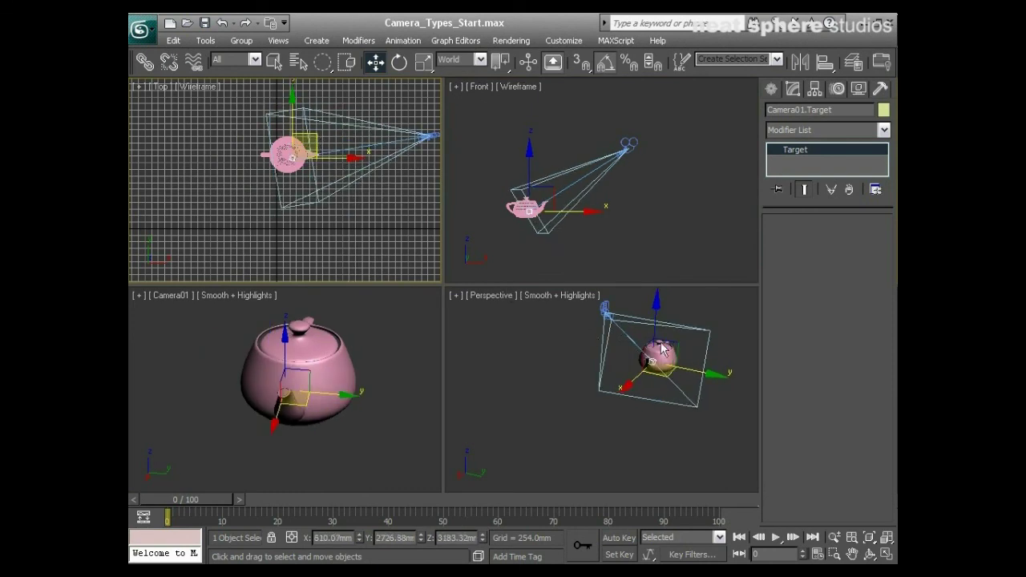
Step: Truck Camera01 to centre the teapot, and orbit it around to a three-quarter view of the spout and handle
{"action": "middle_click_drag", "start_coordinate": [635, 356], "coordinate": [508, 365], "text": "alt"}
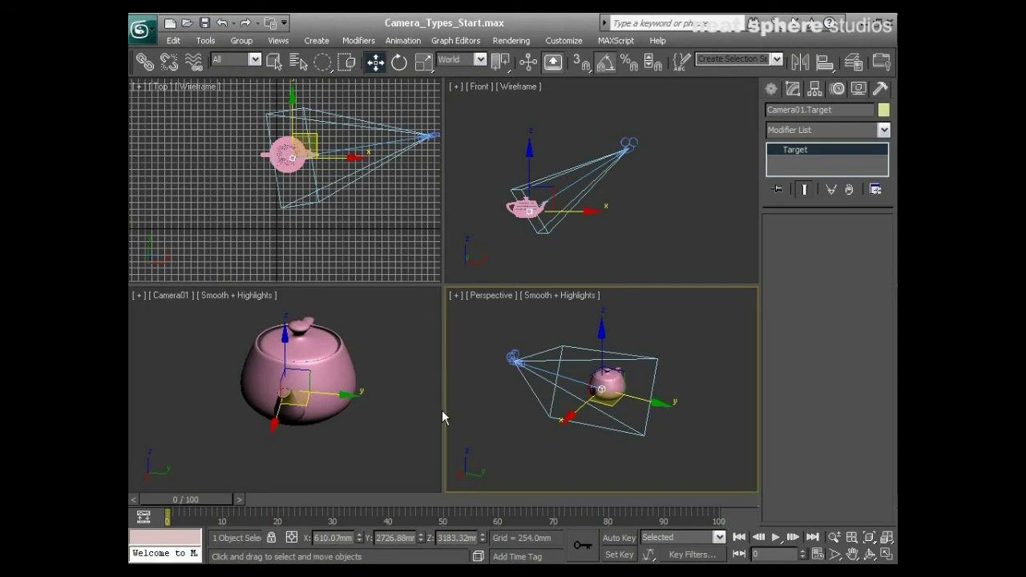
{"action": "left_click", "coordinate": [853, 553]}
{"action": "left_click_drag", "start_coordinate": [362, 361], "coordinate": [366, 399]}
{"action": "left_click_drag", "start_coordinate": [869, 553], "coordinate": [870, 536]}
{"action": "left_click_drag", "start_coordinate": [392, 456], "coordinate": [335, 439]}
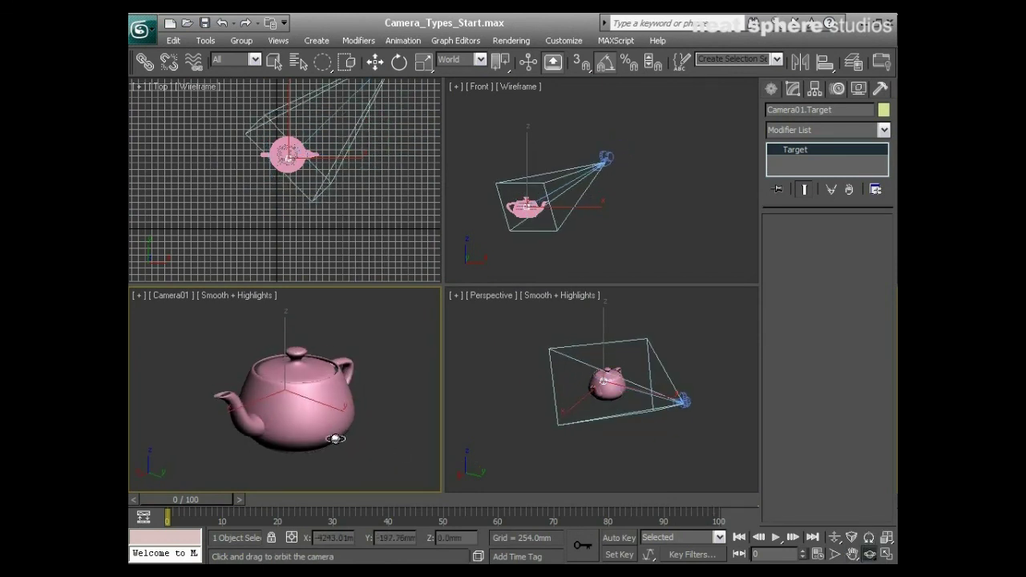
{"action": "right_click", "coordinate": [338, 436]}
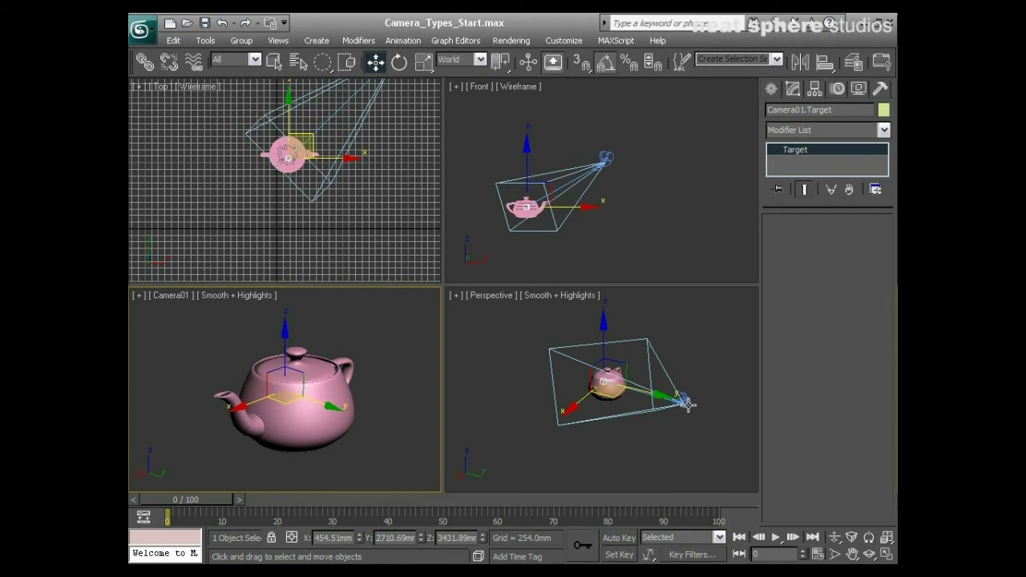
{"action": "middle_click_drag", "start_coordinate": [656, 448], "coordinate": [611, 440], "text": "alt"}
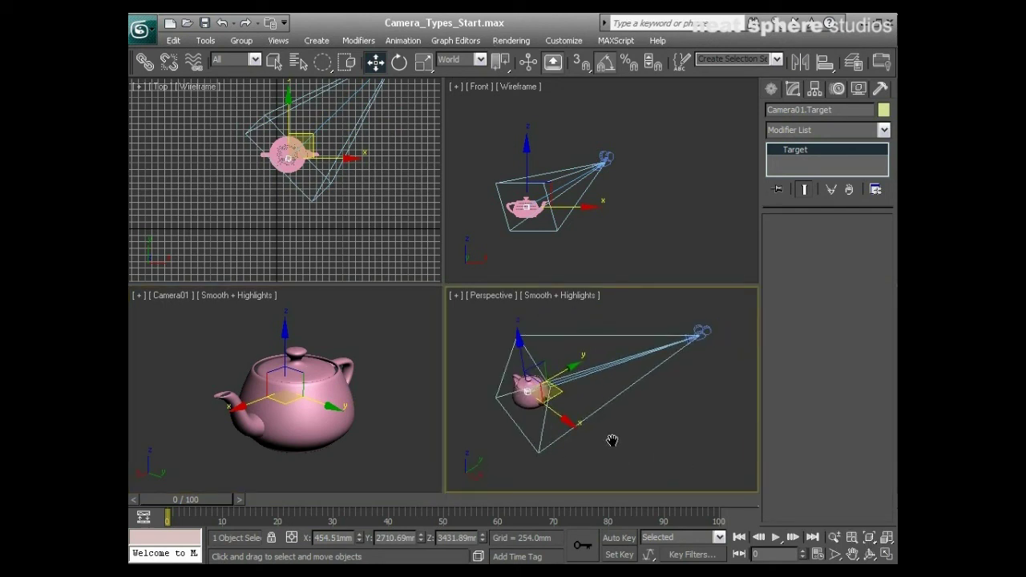